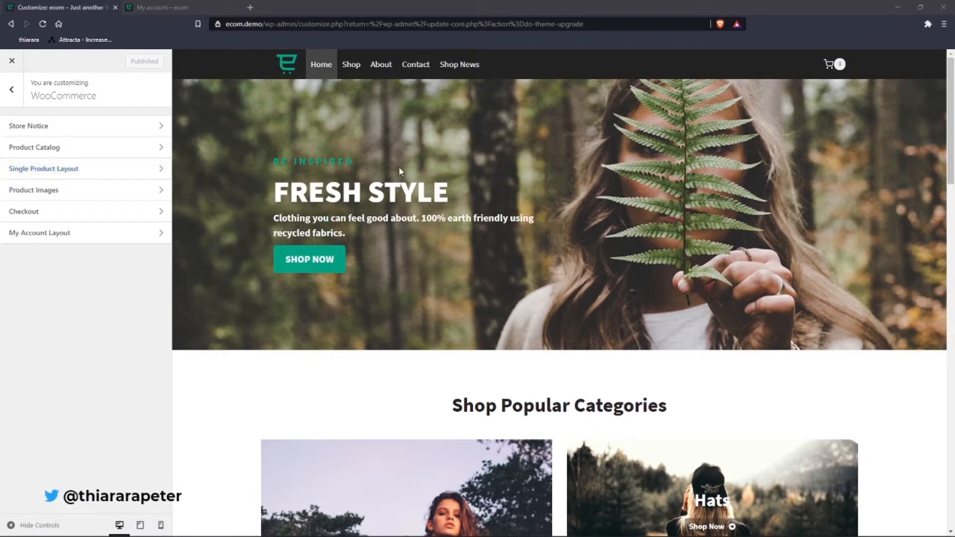
Open the Shop page in a separate tab and look over the Album product's page.
{"action": "right_click", "coordinate": [350, 66]}
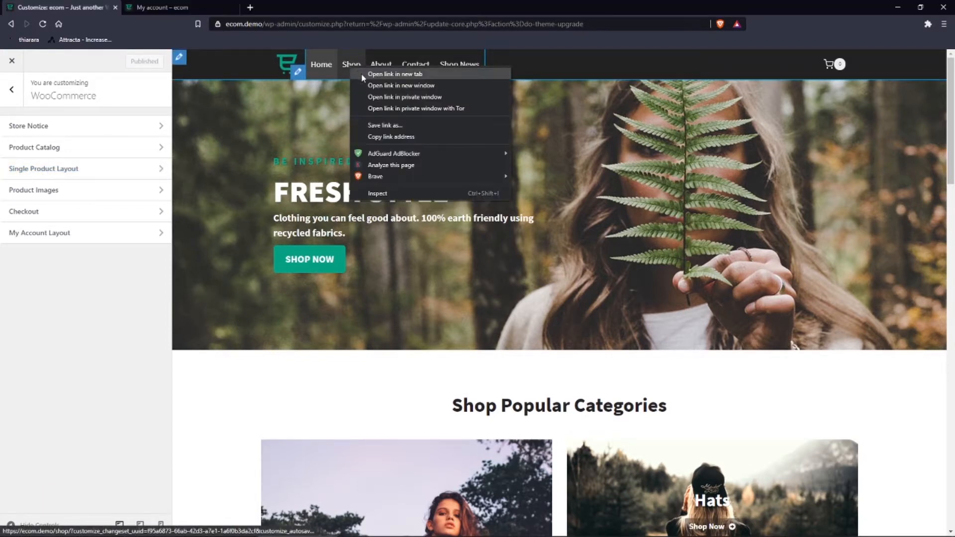
{"action": "left_click", "coordinate": [365, 73]}
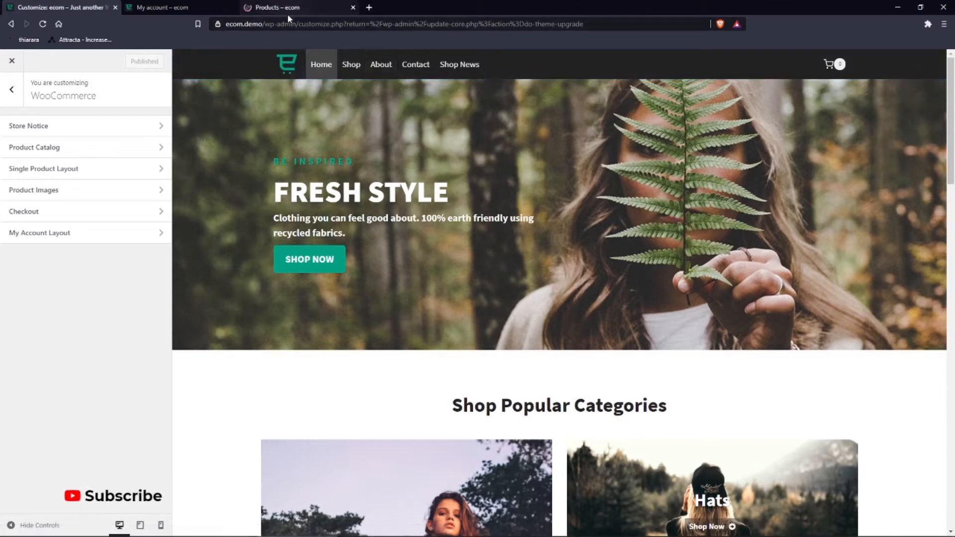
{"action": "left_click", "coordinate": [290, 9]}
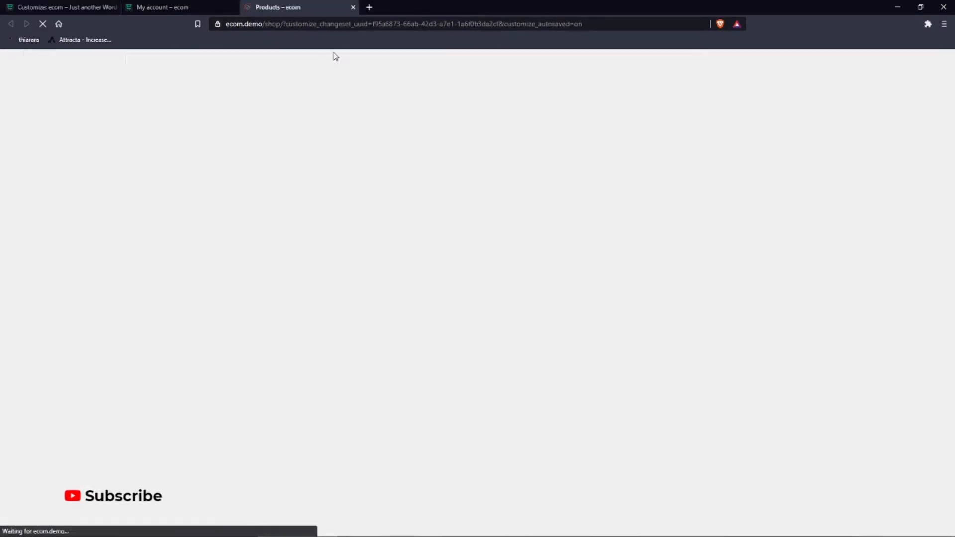
{"action": "scroll", "coordinate": [439, 345], "scroll_direction": "down", "scroll_amount": 5}
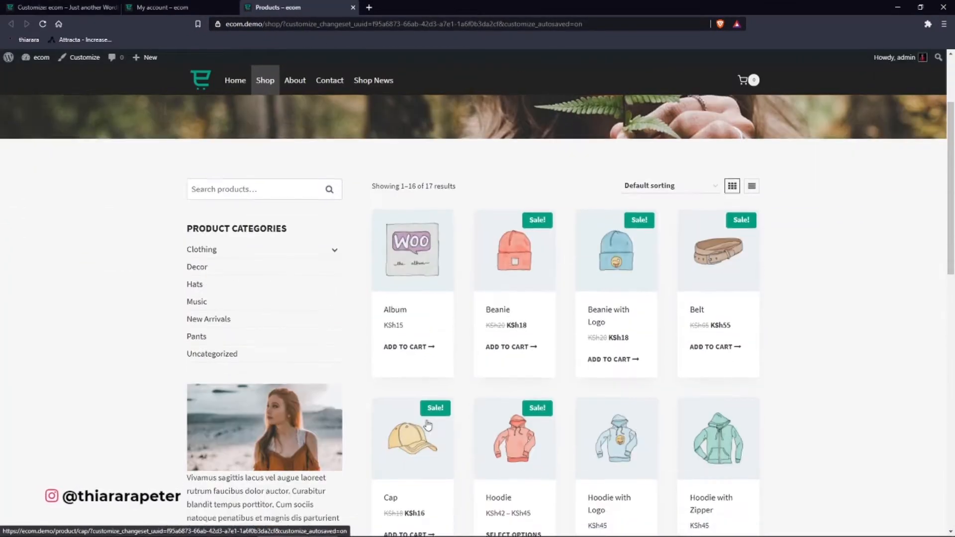
{"action": "left_click", "coordinate": [408, 180]}
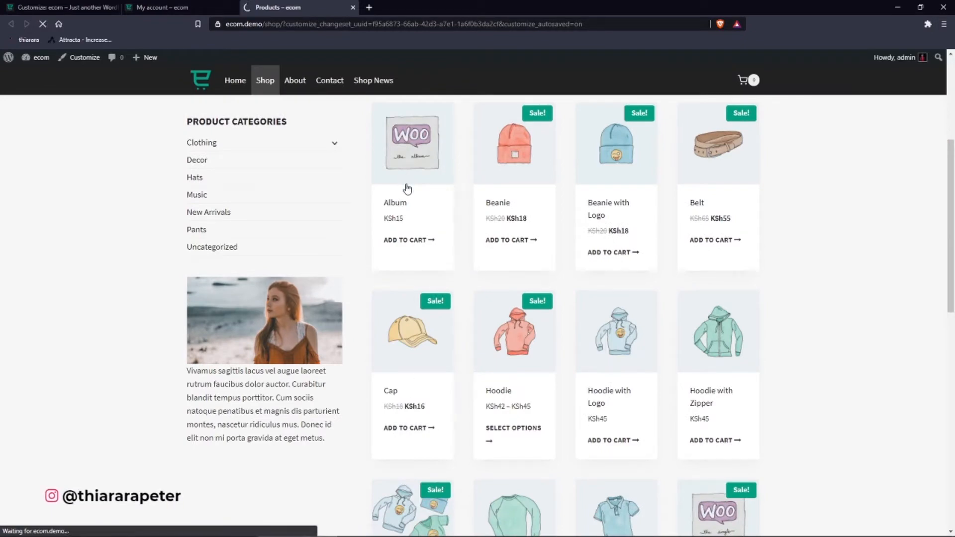
{"action": "scroll", "coordinate": [522, 323], "scroll_direction": "down", "scroll_amount": 2}
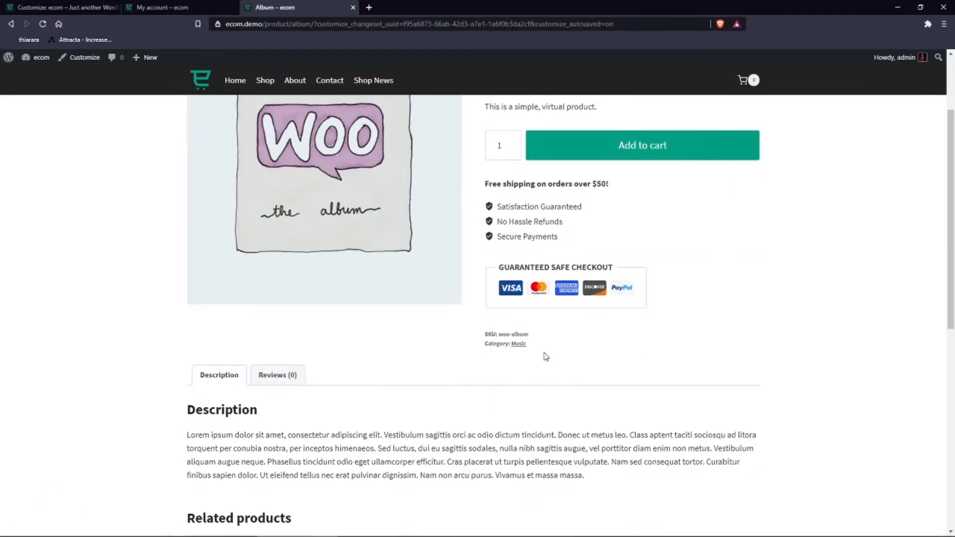
{"action": "scroll", "coordinate": [546, 356], "scroll_direction": "up", "scroll_amount": 2}
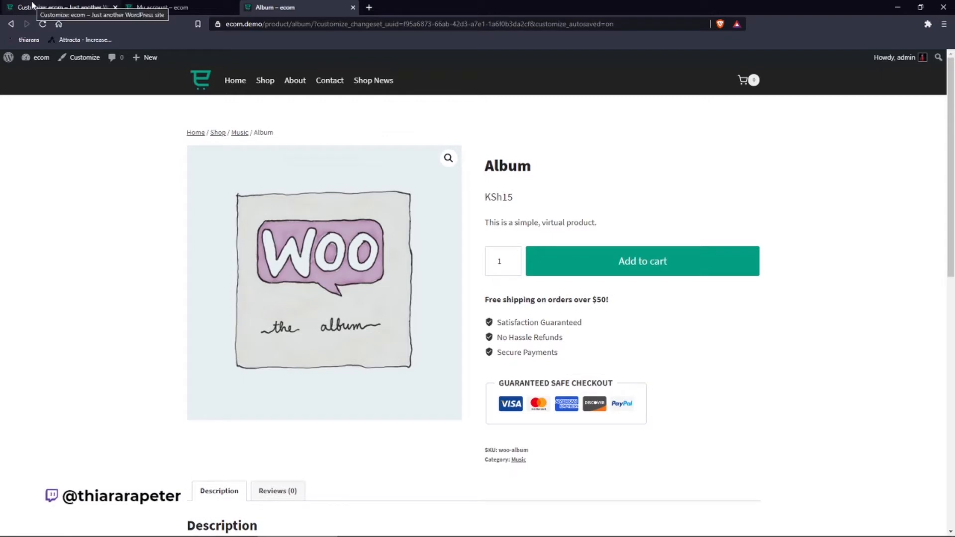
Return to the WooCommerce customizer and compare its sections with the My account page's dashboard text.
{"action": "left_click", "coordinate": [32, 7]}
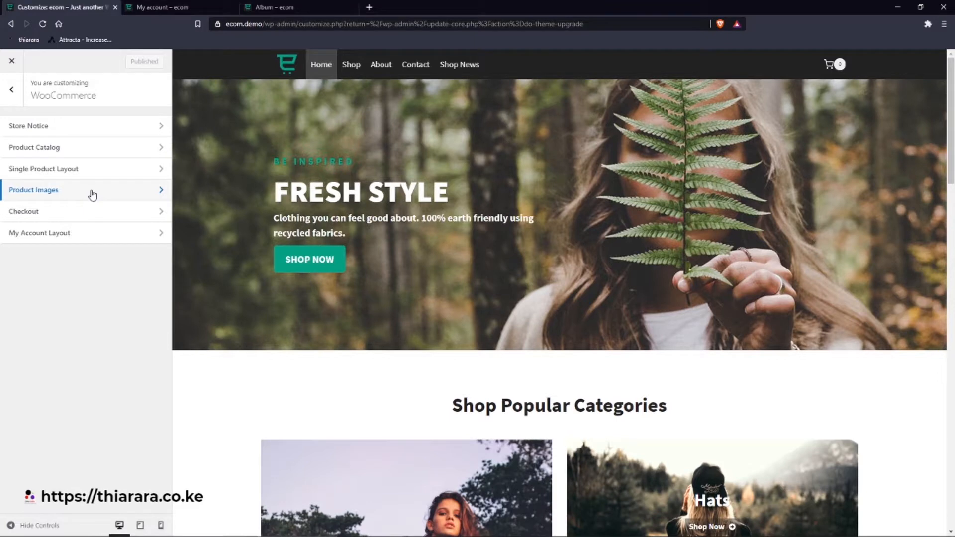
{"action": "right_click", "coordinate": [36, 214]}
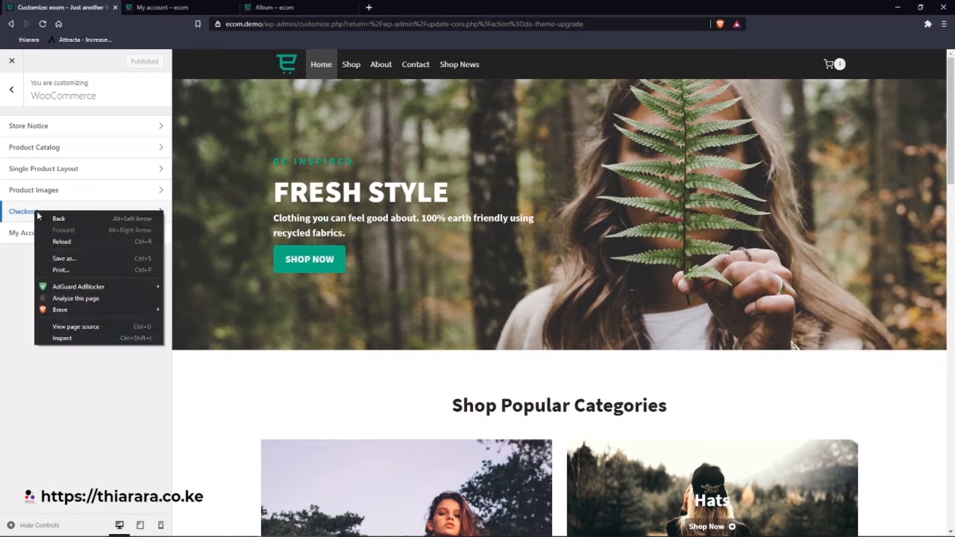
{"action": "key", "text": "Escape"}
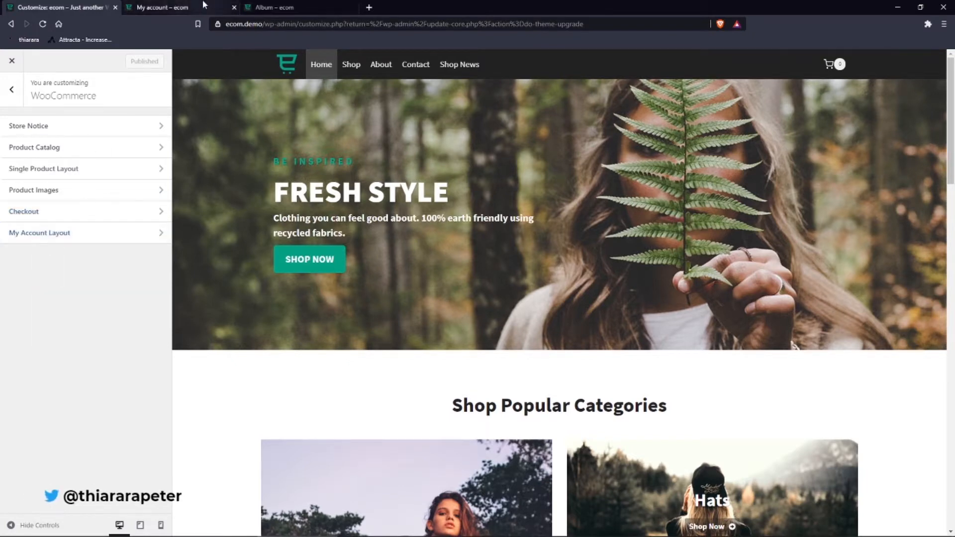
{"action": "left_click", "coordinate": [164, 7]}
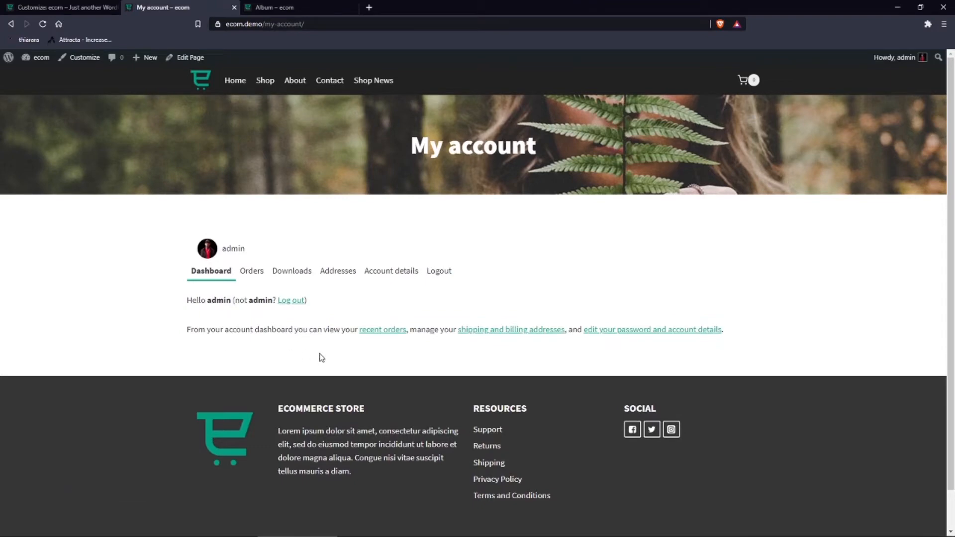
{"action": "left_click_drag", "start_coordinate": [186, 299], "coordinate": [170, 278]}
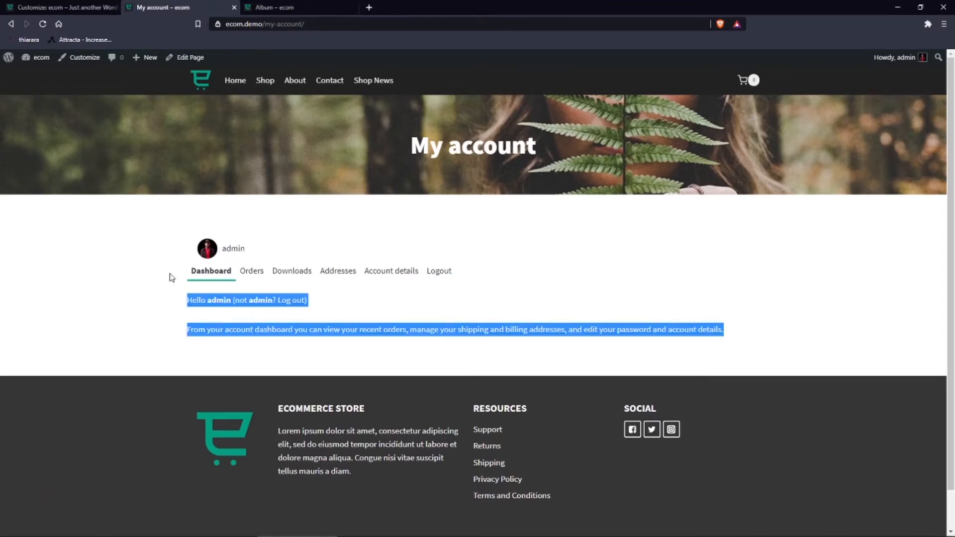
{"action": "left_click", "coordinate": [75, 8]}
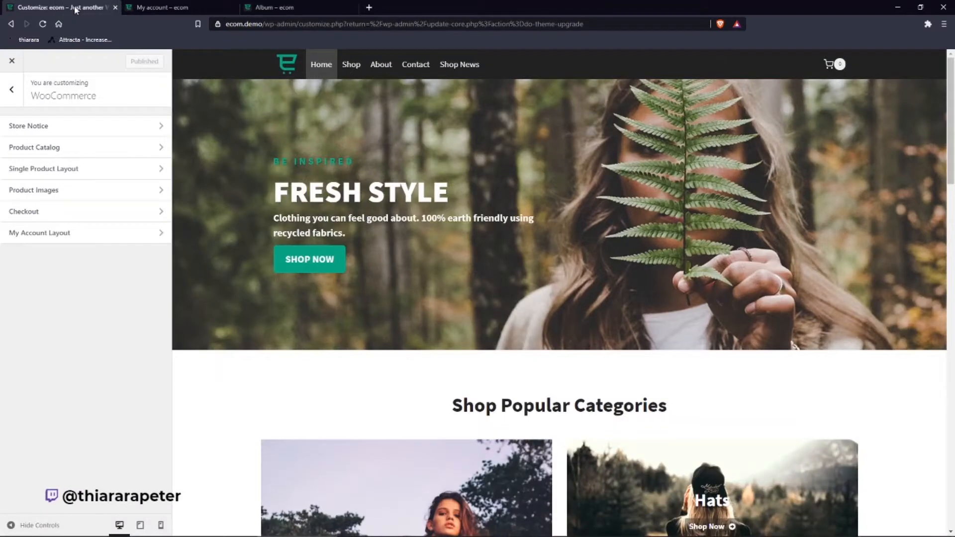
Open the WordPress dashboard in place of the Album page and make it the first browser tab.
{"action": "left_click", "coordinate": [154, 7]}
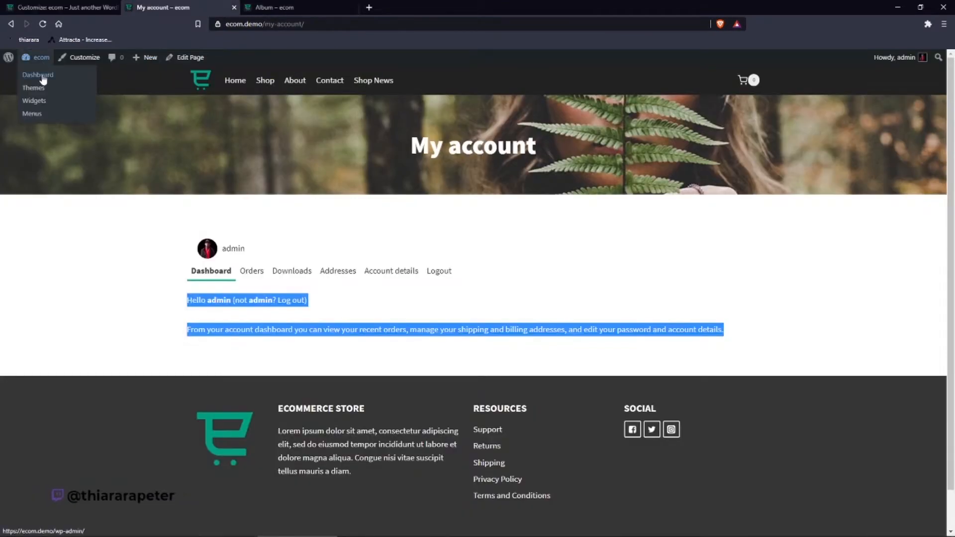
{"action": "left_click_drag", "start_coordinate": [279, 8], "coordinate": [196, 16]}
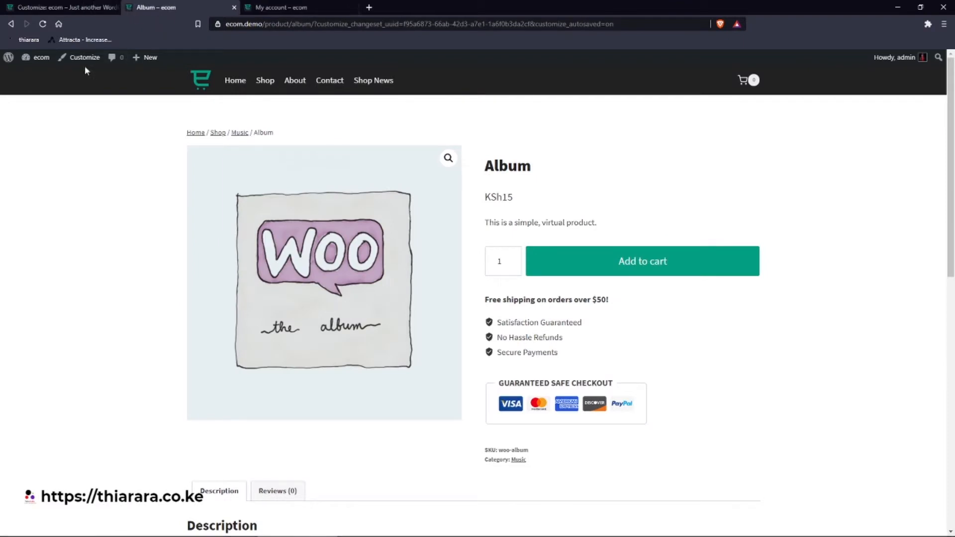
{"action": "left_click", "coordinate": [40, 76]}
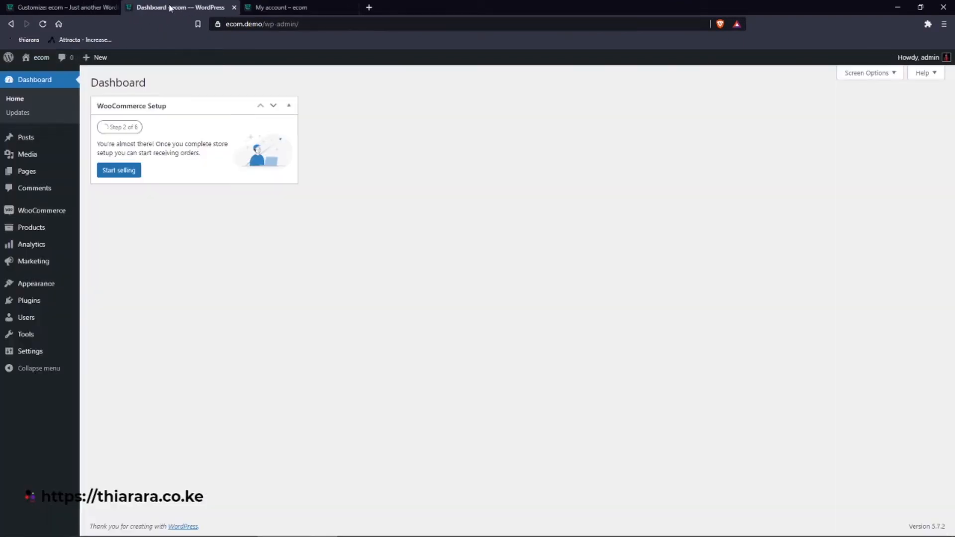
{"action": "left_click_drag", "start_coordinate": [171, 8], "coordinate": [75, 17]}
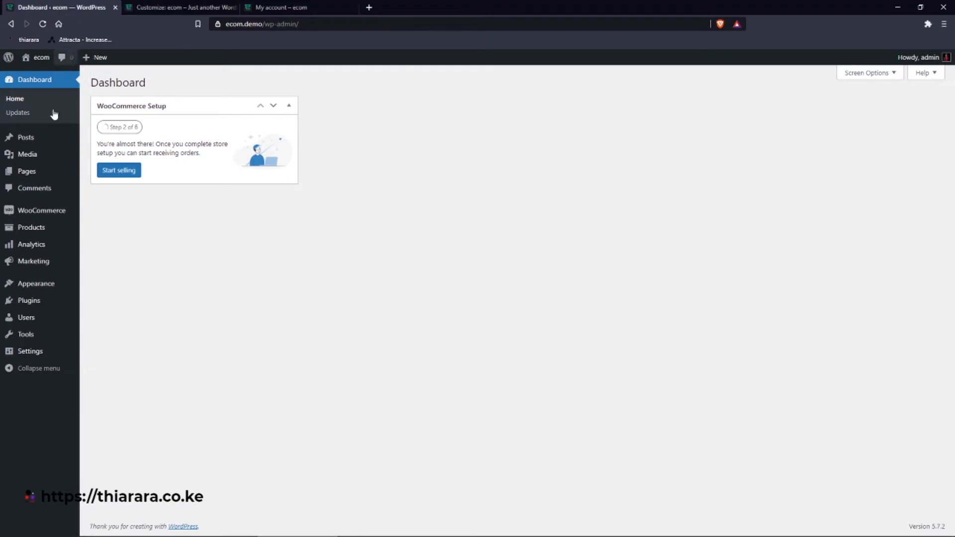
Check the active Kadence theme on the Themes page and take a brief look at its Starter Templates.
{"action": "mouse_move", "coordinate": [32, 288]}
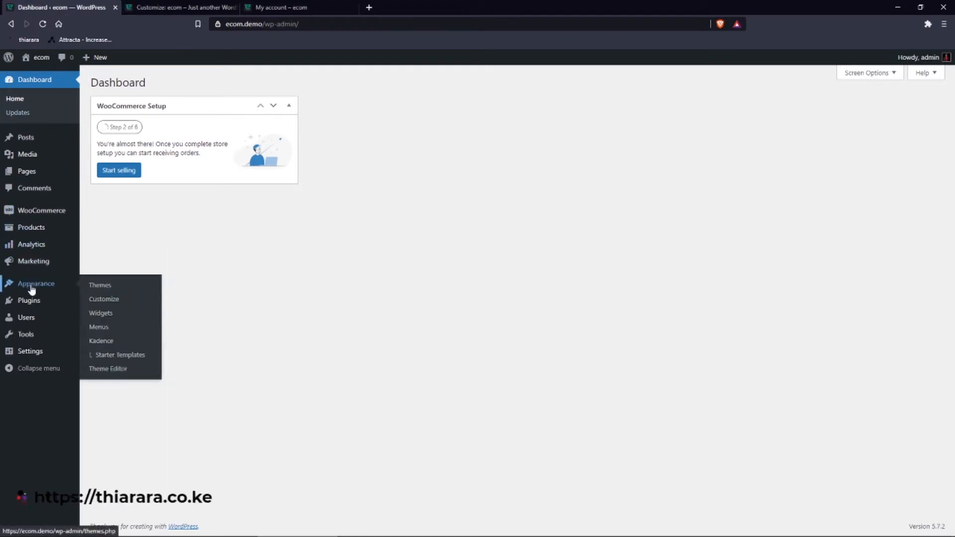
{"action": "left_click", "coordinate": [98, 287]}
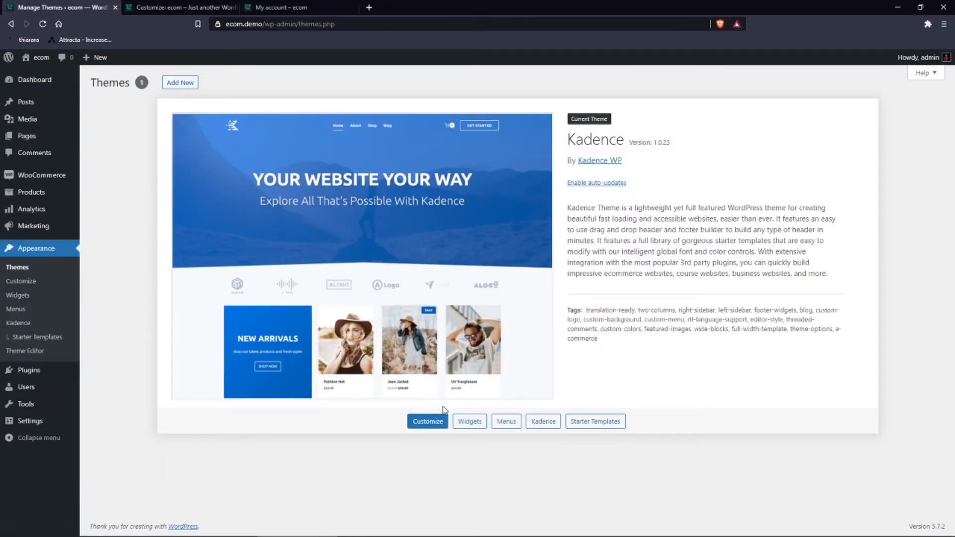
{"action": "left_click_drag", "start_coordinate": [623, 160], "coordinate": [581, 163]}
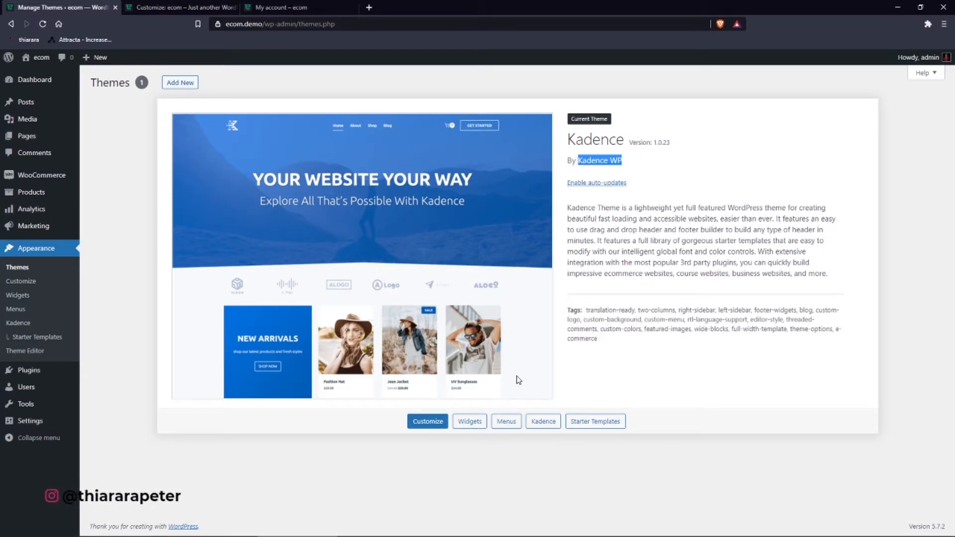
{"action": "left_click", "coordinate": [601, 425]}
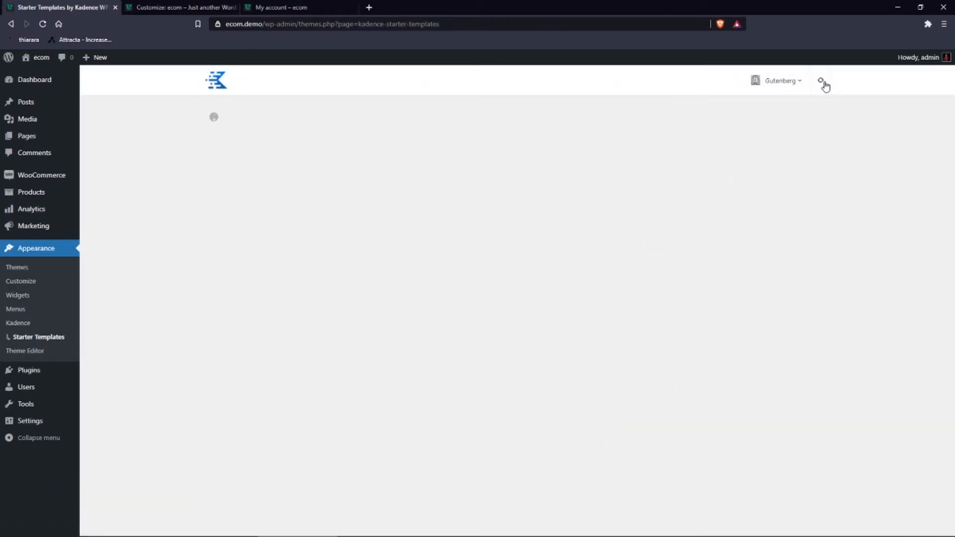
{"action": "key", "text": "alt+Left"}
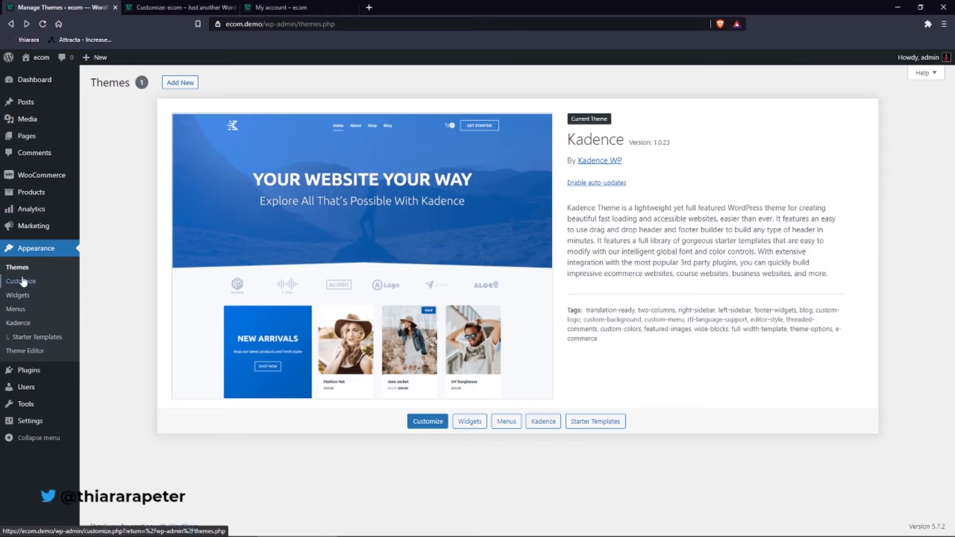
Open the WooCommerce Product Catalog settings in the customizer and look over the shop page preview.
{"action": "left_click", "coordinate": [165, 6]}
{"action": "left_click", "coordinate": [14, 95]}
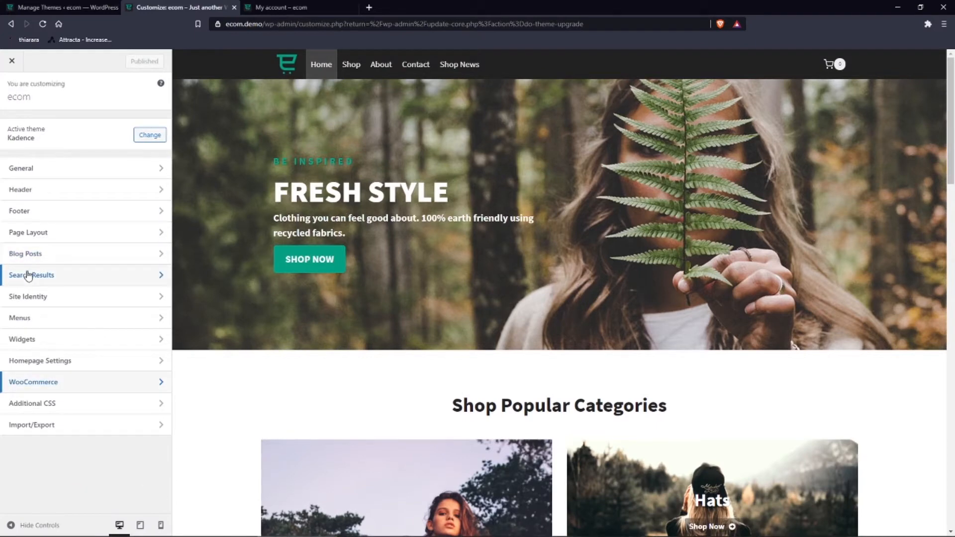
{"action": "left_click", "coordinate": [42, 384]}
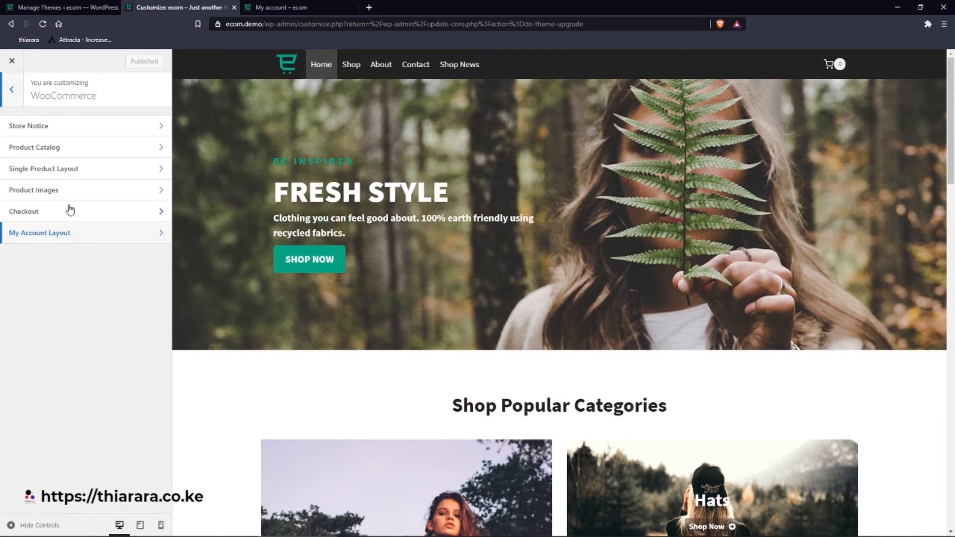
{"action": "left_click", "coordinate": [79, 150]}
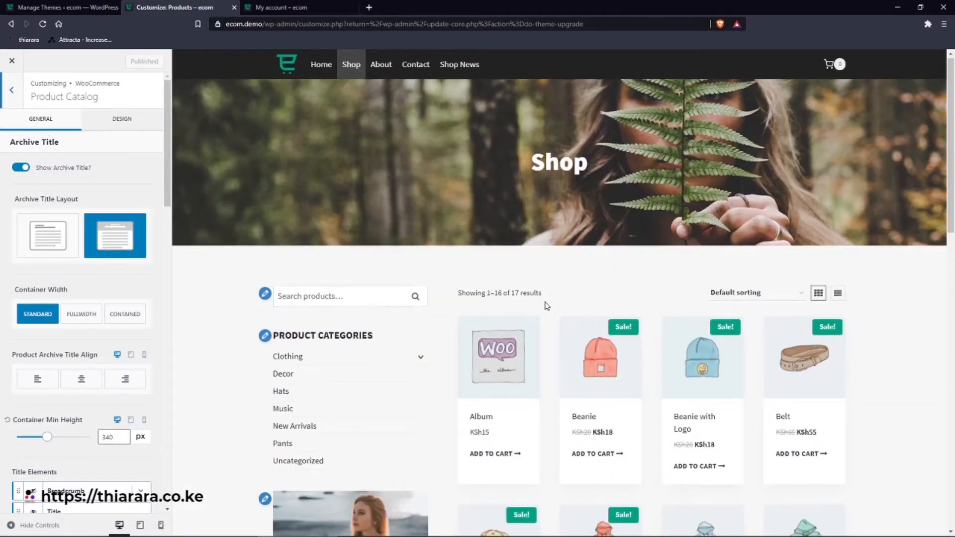
{"action": "scroll", "coordinate": [546, 305], "scroll_direction": "down", "scroll_amount": 4}
{"action": "scroll", "coordinate": [569, 313], "scroll_direction": "up", "scroll_amount": 4}
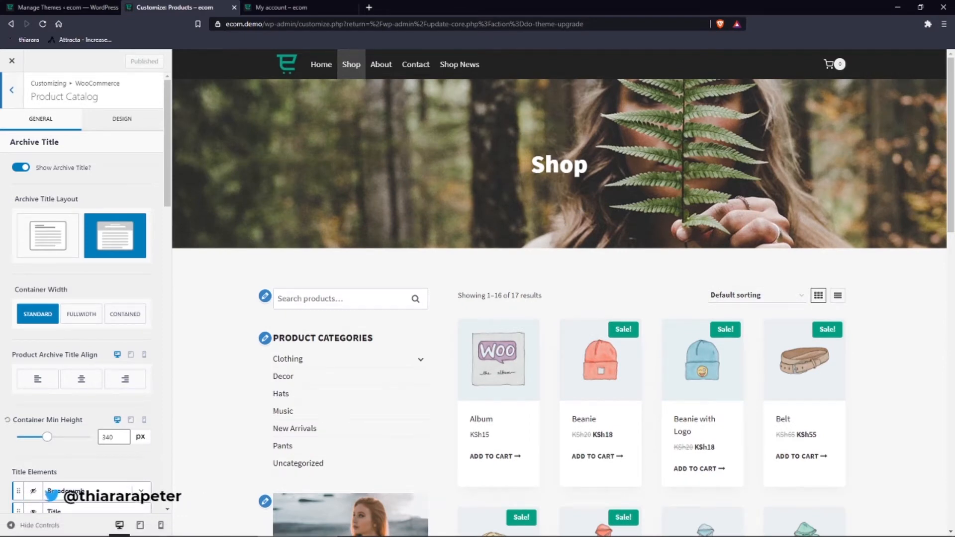
Try the shop page without its archive title and with the Fullwidth and Contained container widths, restoring the title and Standard width.
{"action": "left_click", "coordinate": [21, 167]}
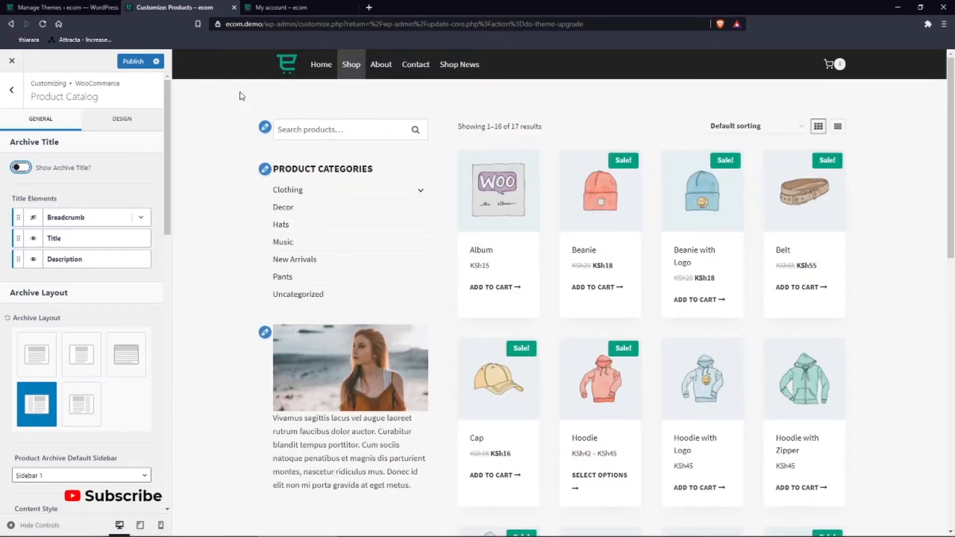
{"action": "left_click", "coordinate": [21, 168]}
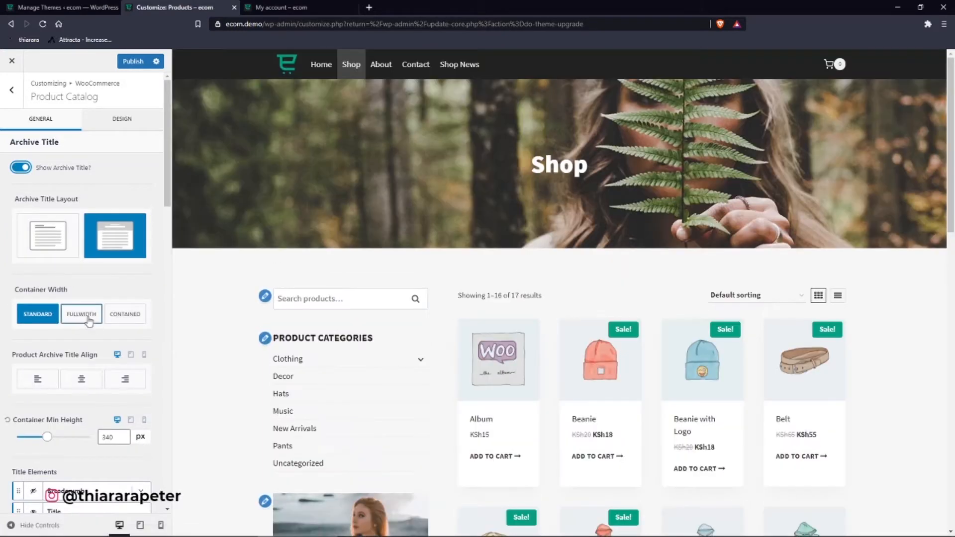
{"action": "left_click", "coordinate": [85, 317]}
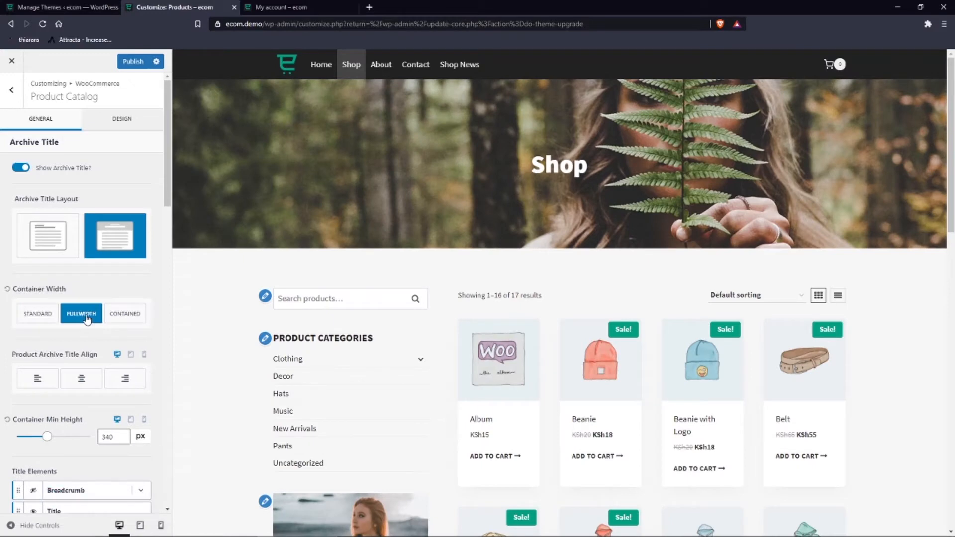
{"action": "left_click", "coordinate": [125, 313]}
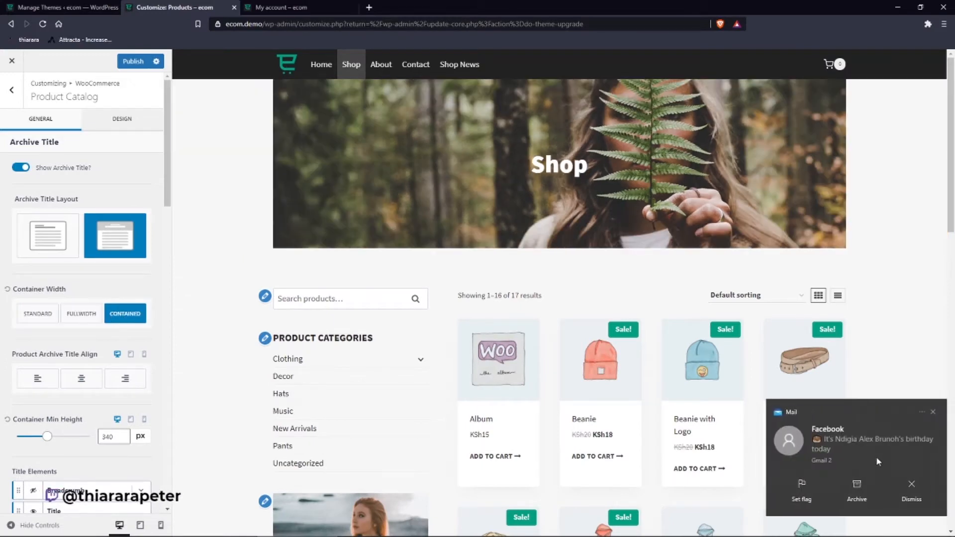
{"action": "left_click", "coordinate": [892, 477]}
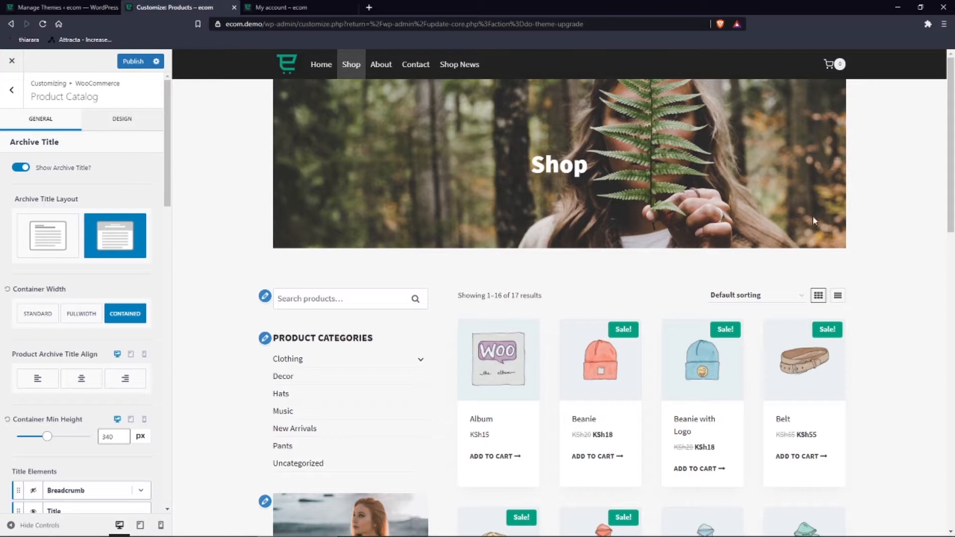
{"action": "left_click", "coordinate": [78, 316]}
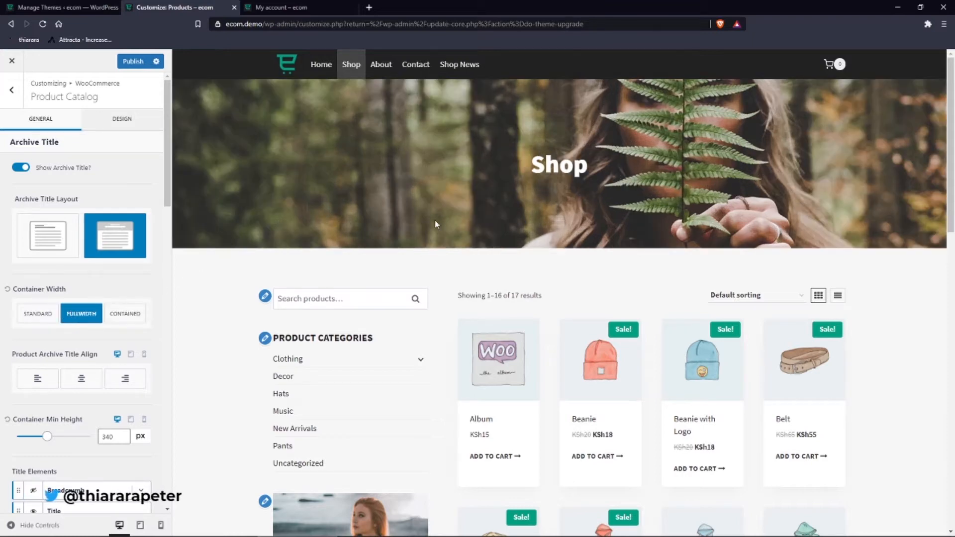
{"action": "left_click", "coordinate": [45, 315]}
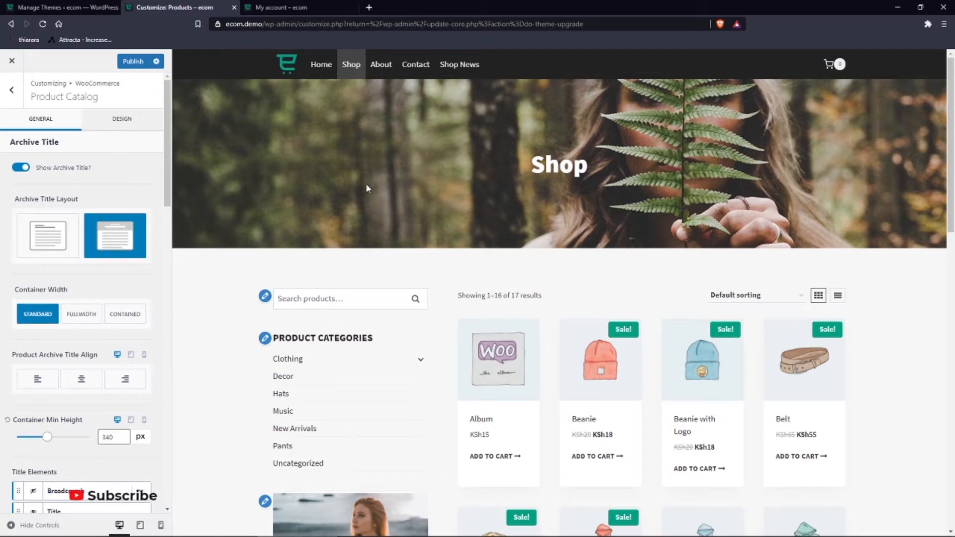
Turn off the archive title and set the product archive layout to the normal-width option without a sidebar.
{"action": "left_click", "coordinate": [20, 168]}
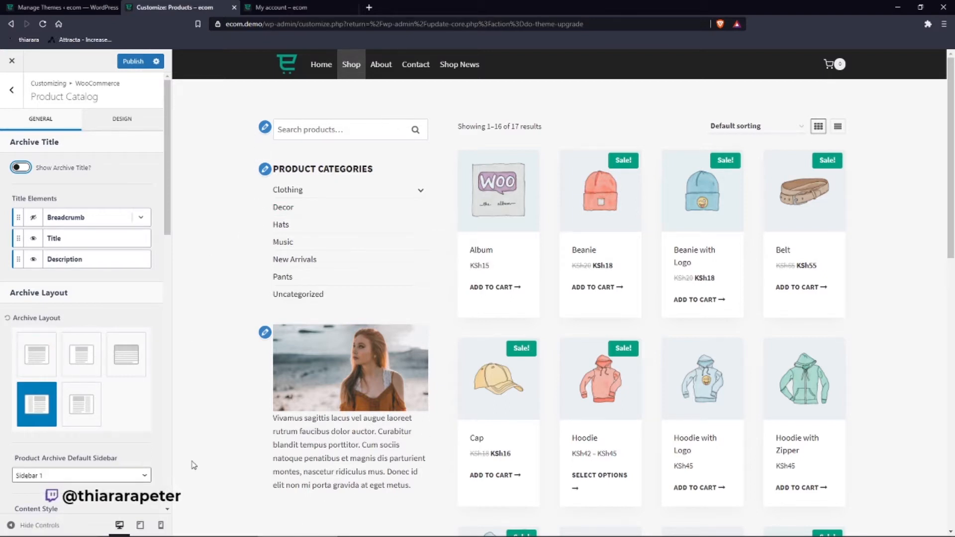
{"action": "left_click", "coordinate": [45, 356]}
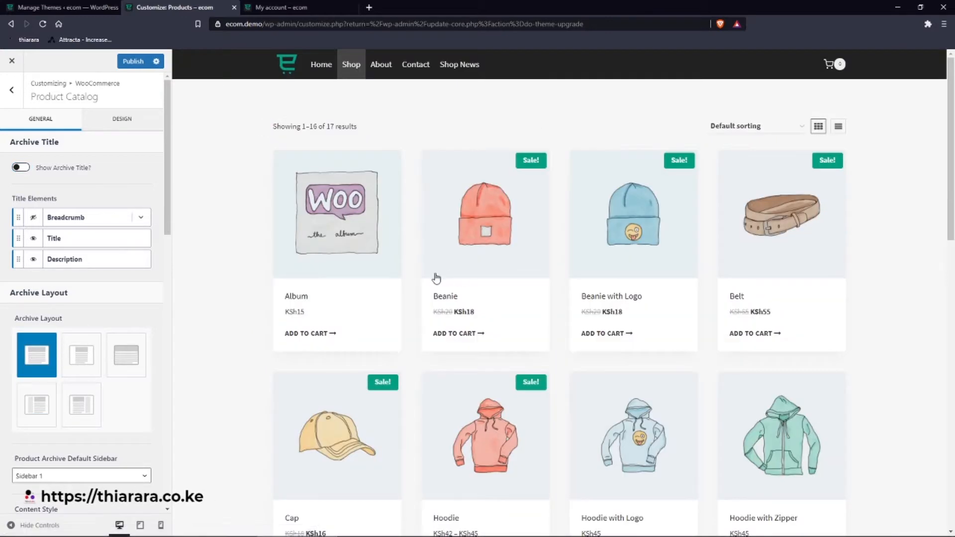
Try the narrow and right-sidebar layouts for the product archive, and set its layout to the left sidebar.
{"action": "scroll", "coordinate": [823, 292], "scroll_direction": "down", "scroll_amount": 3}
{"action": "scroll", "coordinate": [393, 288], "scroll_direction": "up", "scroll_amount": 3}
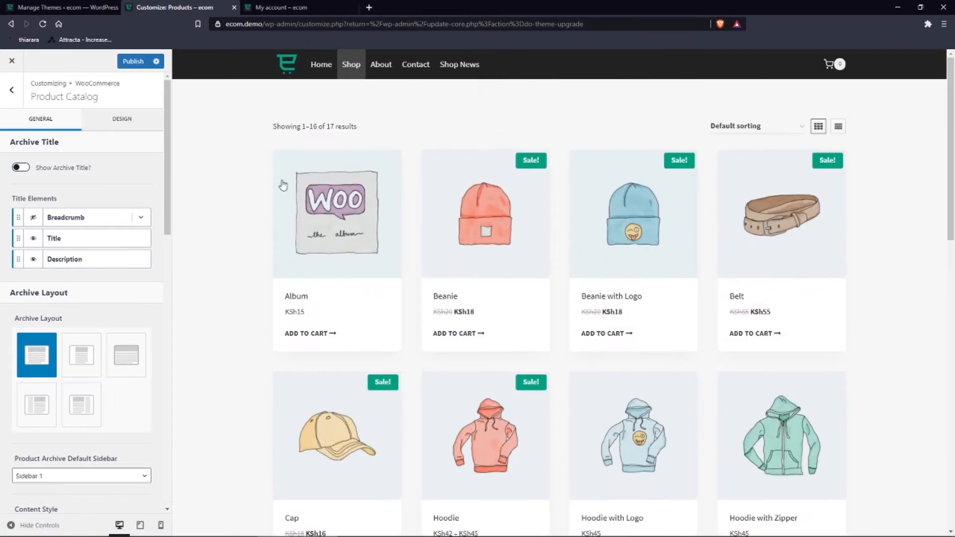
{"action": "left_click", "coordinate": [80, 359]}
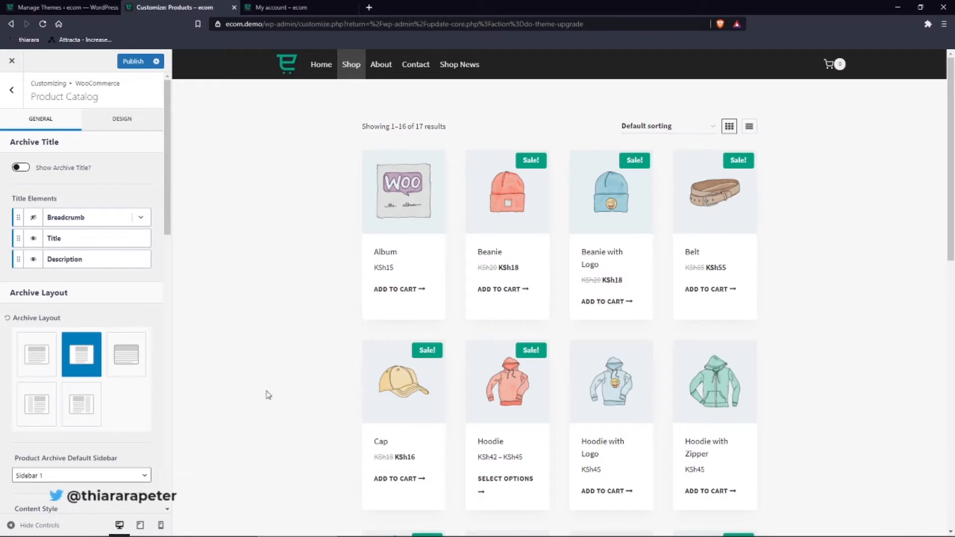
{"action": "left_click", "coordinate": [38, 416]}
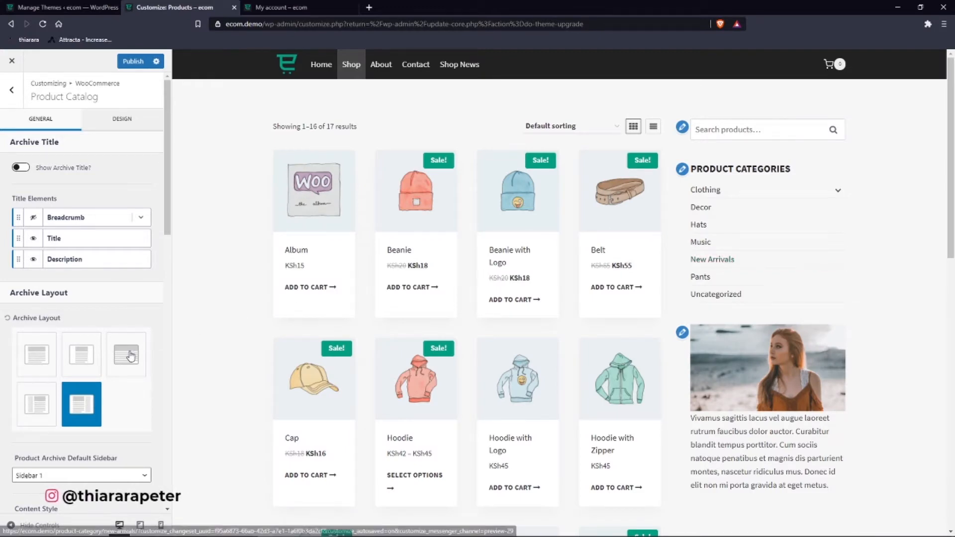
{"action": "left_click", "coordinate": [32, 417]}
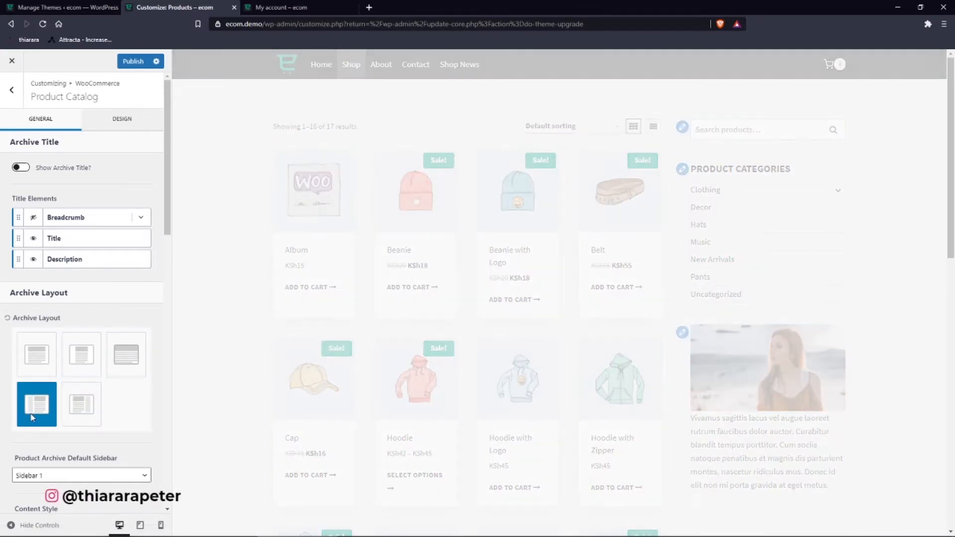
Try Sidebar 2 as the product archive's default sidebar and restore Sidebar 1.
{"action": "scroll", "coordinate": [43, 456], "scroll_direction": "down", "scroll_amount": 2}
{"action": "scroll", "coordinate": [44, 456], "scroll_direction": "down", "scroll_amount": 1}
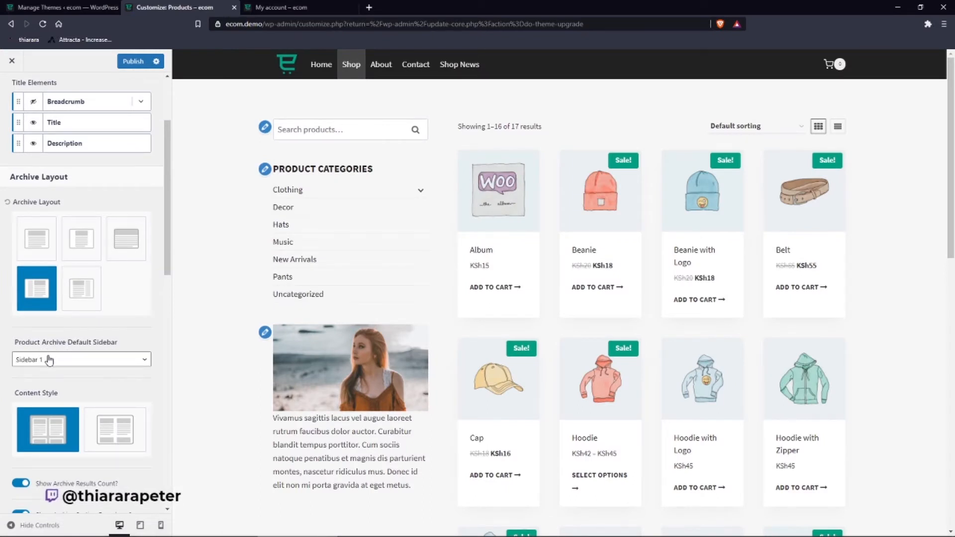
{"action": "left_click", "coordinate": [49, 359]}
{"action": "left_click", "coordinate": [41, 382]}
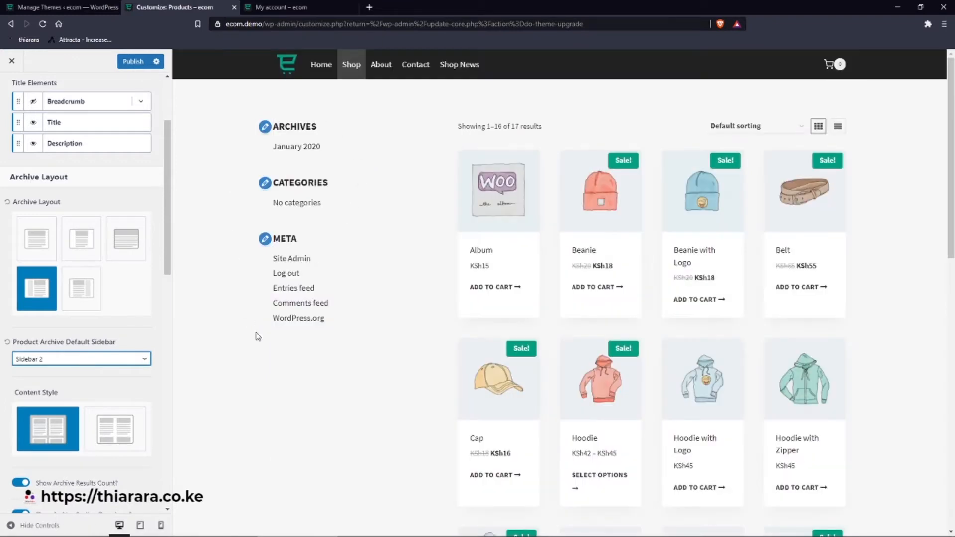
{"action": "left_click", "coordinate": [116, 359]}
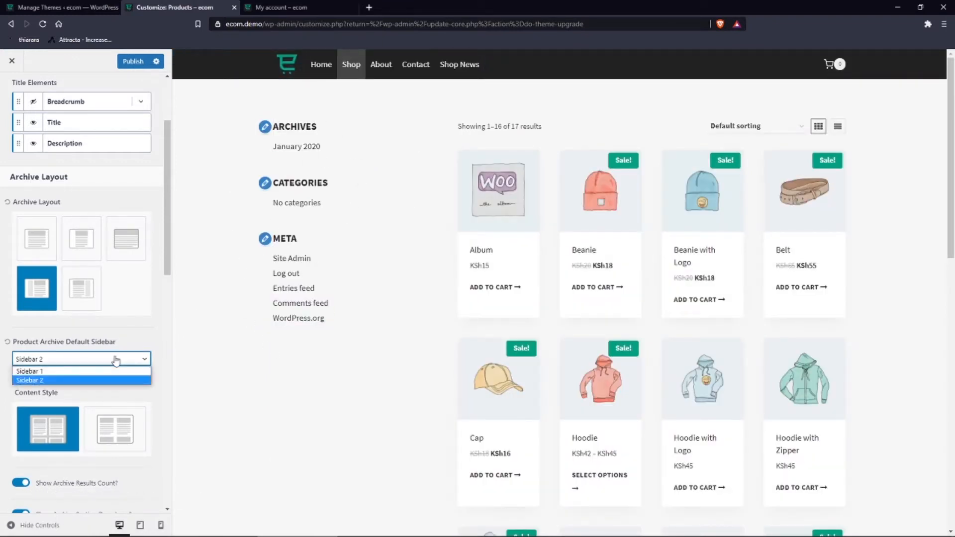
{"action": "left_click", "coordinate": [58, 372]}
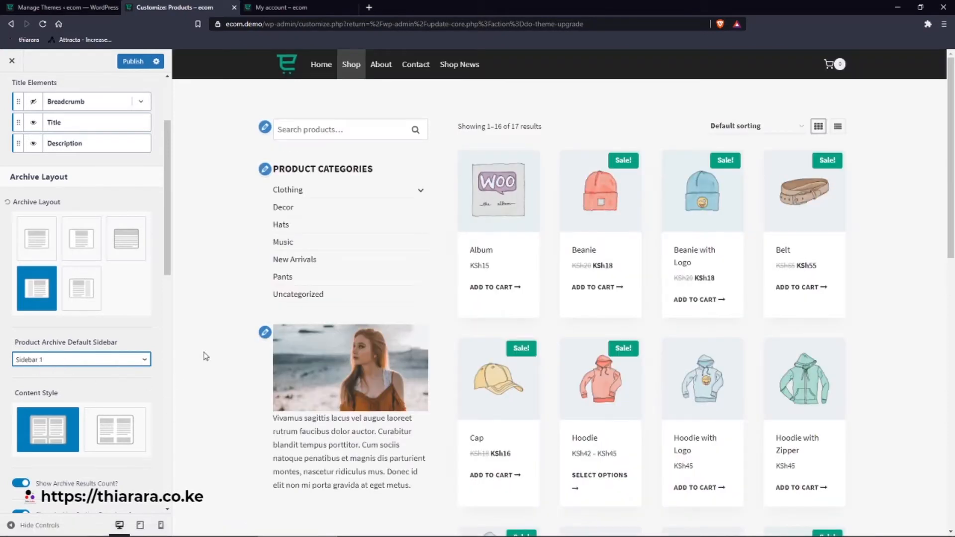
Open the Widgets page in the WordPress dashboard and add a Filter Products by Attribute widget to Sidebar 1 below Product Categories.
{"action": "left_click", "coordinate": [69, 7]}
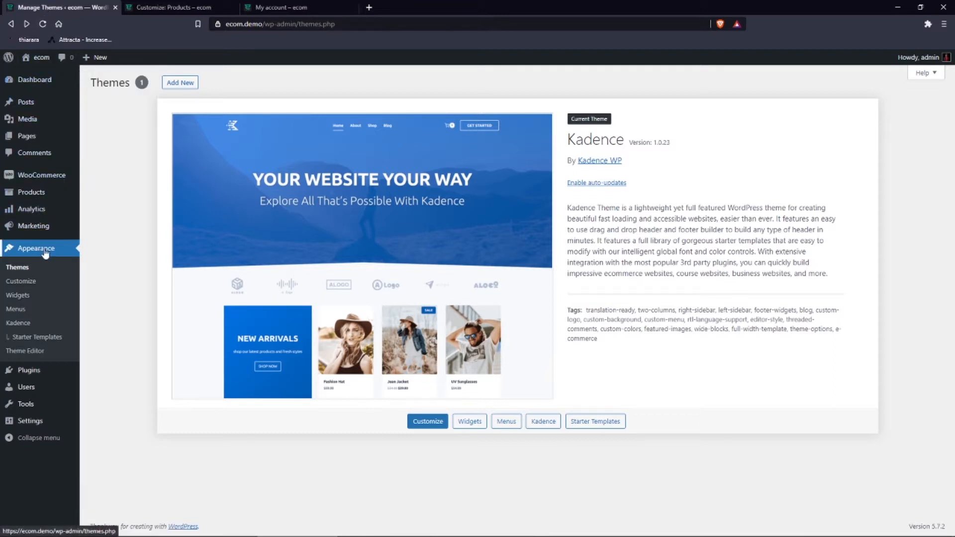
{"action": "left_click", "coordinate": [17, 297]}
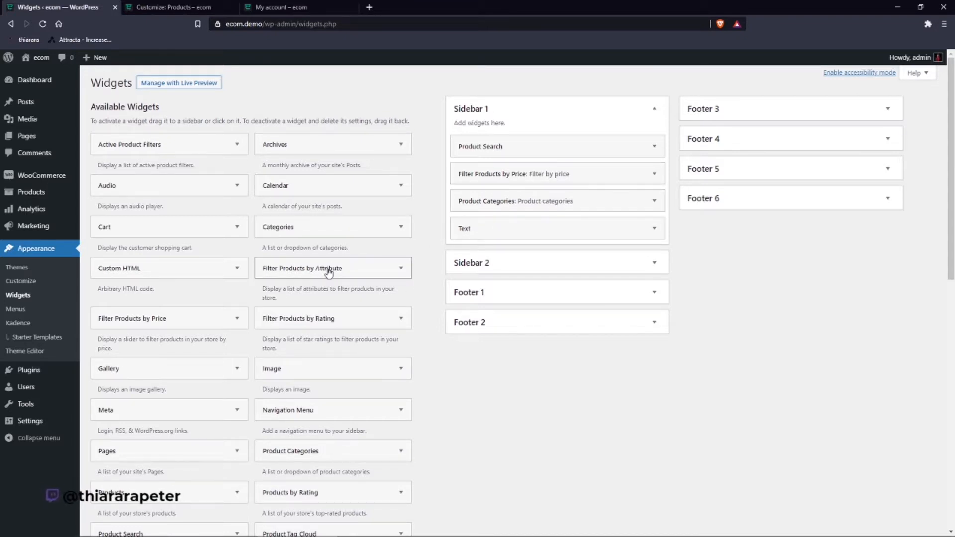
{"action": "left_click_drag", "start_coordinate": [328, 268], "coordinate": [539, 219]}
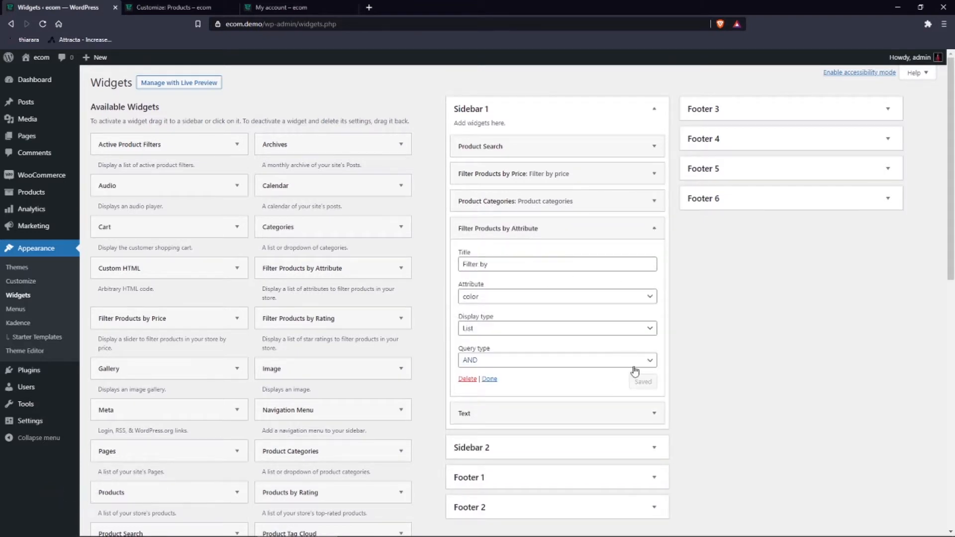
{"action": "left_click", "coordinate": [490, 379]}
Look through the available widgets and add Recent Product Reviews to Sidebar 1 between Filter Products by Attribute and Text.
{"action": "scroll", "coordinate": [321, 375], "scroll_direction": "down", "scroll_amount": 2}
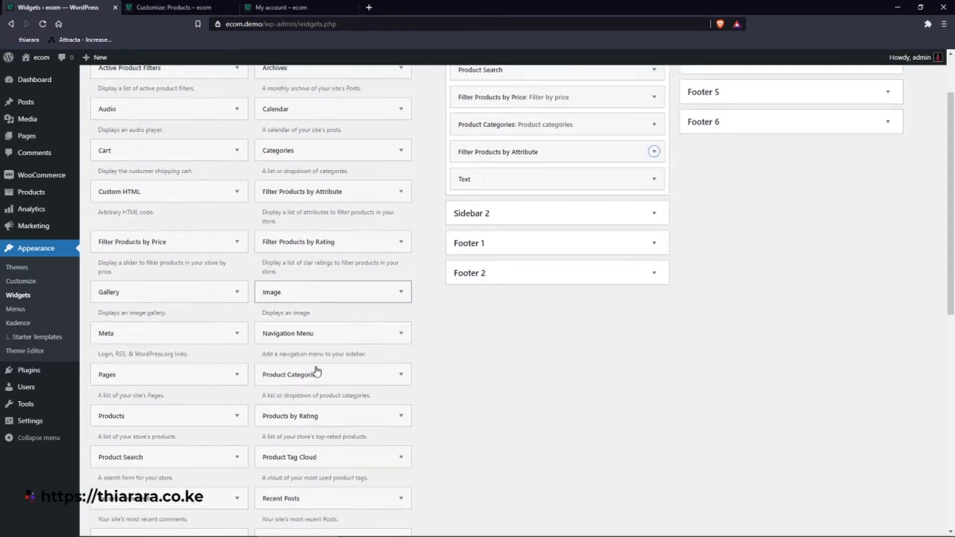
{"action": "scroll", "coordinate": [317, 372], "scroll_direction": "down", "scroll_amount": 1}
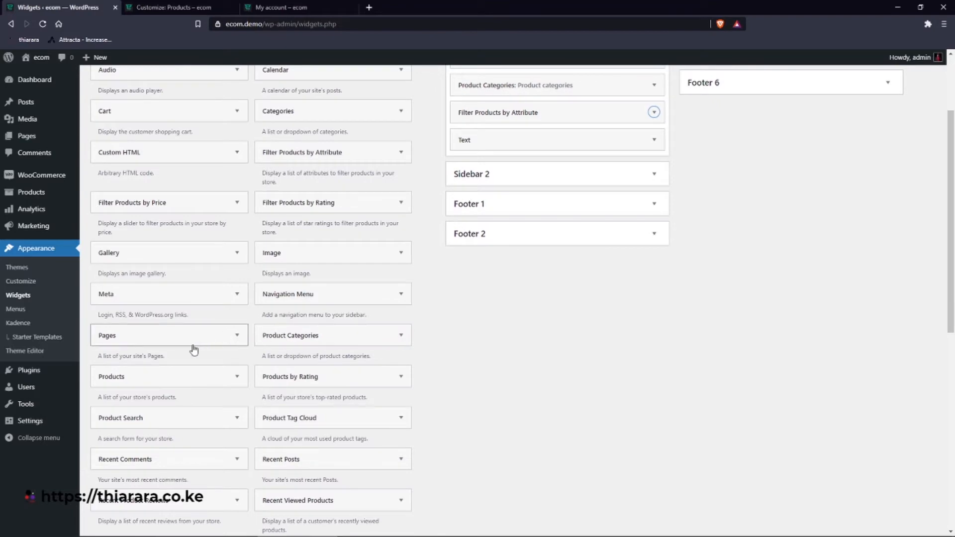
{"action": "scroll", "coordinate": [587, 294], "scroll_direction": "up", "scroll_amount": 3}
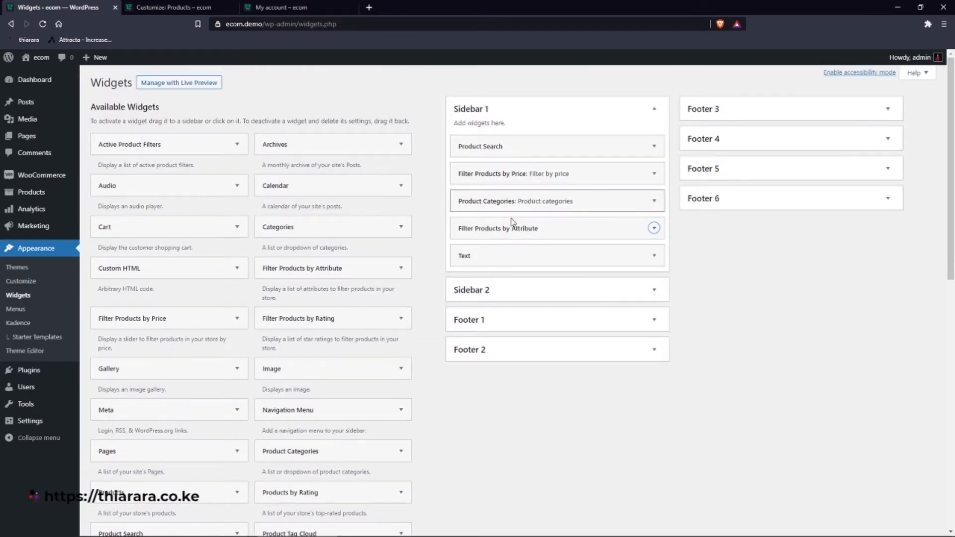
{"action": "scroll", "coordinate": [381, 309], "scroll_direction": "down", "scroll_amount": 3}
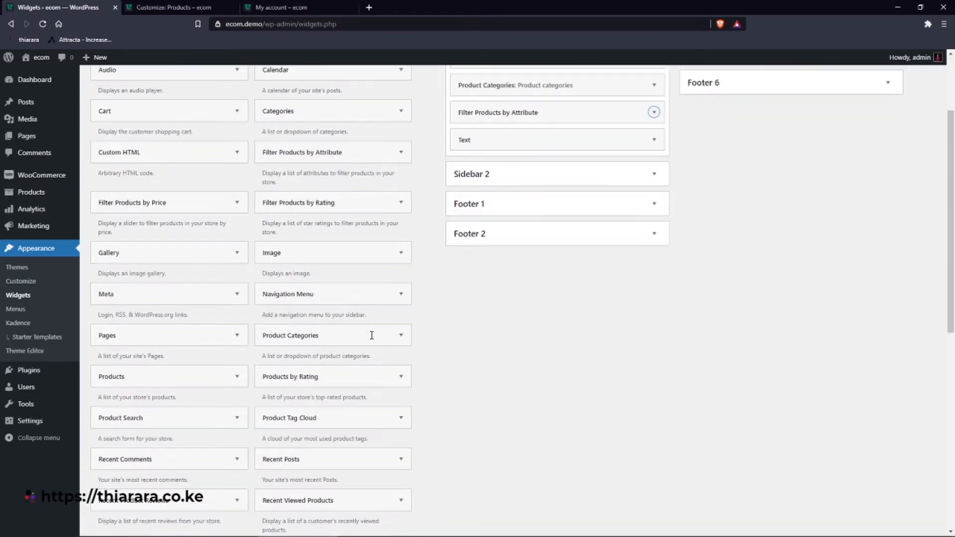
{"action": "scroll", "coordinate": [305, 449], "scroll_direction": "down", "scroll_amount": 3}
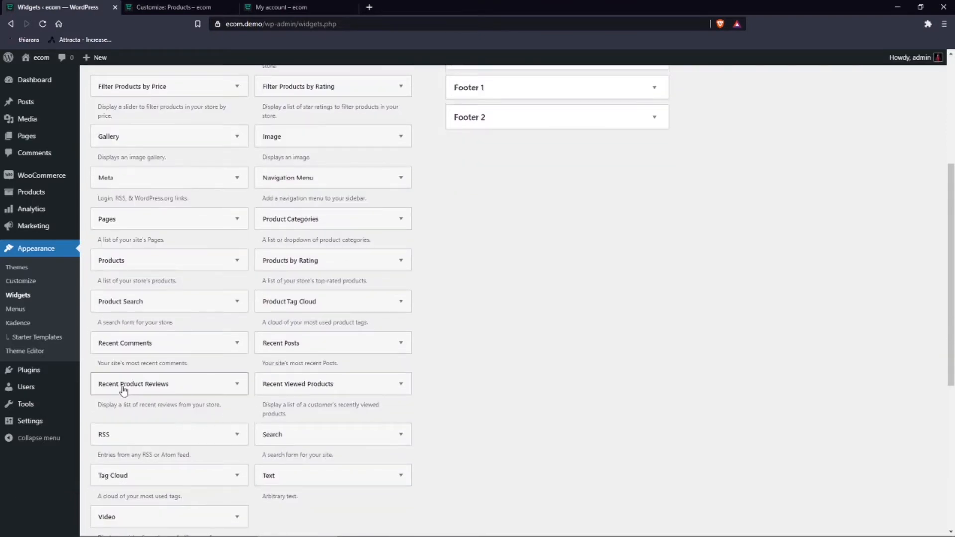
{"action": "left_click_drag", "start_coordinate": [128, 389], "coordinate": [513, 248]}
{"action": "scroll", "coordinate": [480, 220], "scroll_direction": "up", "scroll_amount": 5}
{"action": "left_click", "coordinate": [490, 342]}
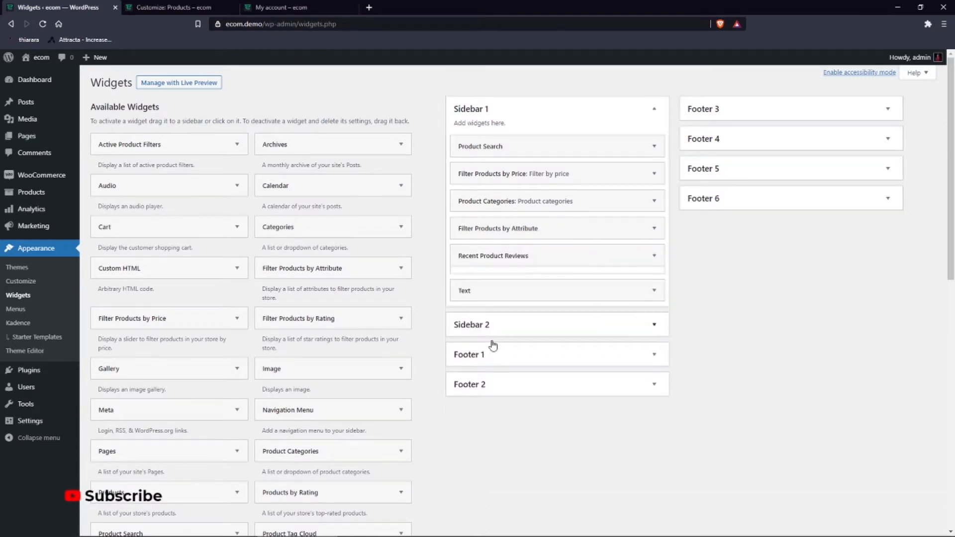
Return to the customizer, refresh the shop preview by switching to Sidebar 2 and back to Sidebar 1, and check the sidebar's widgets.
{"action": "left_click", "coordinate": [149, 7]}
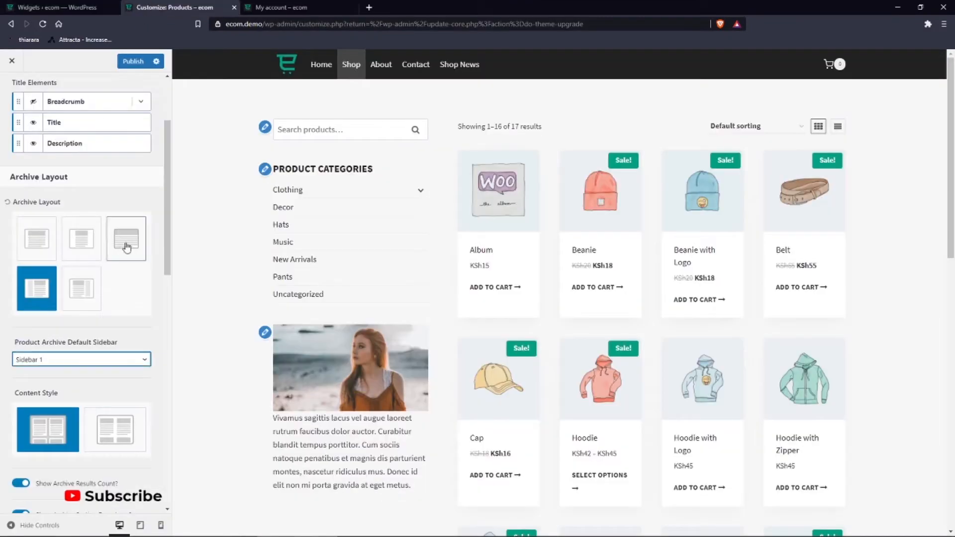
{"action": "left_click", "coordinate": [107, 358]}
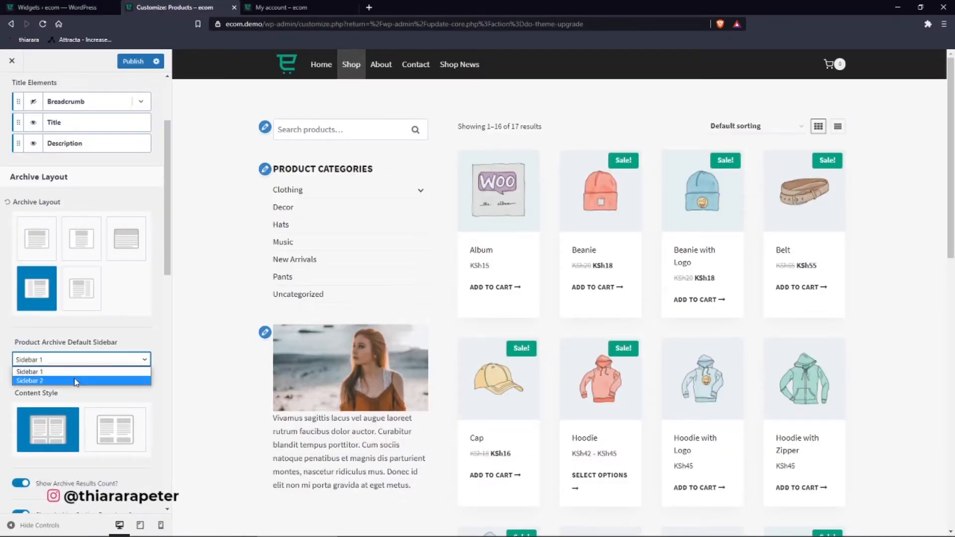
{"action": "left_click", "coordinate": [74, 378]}
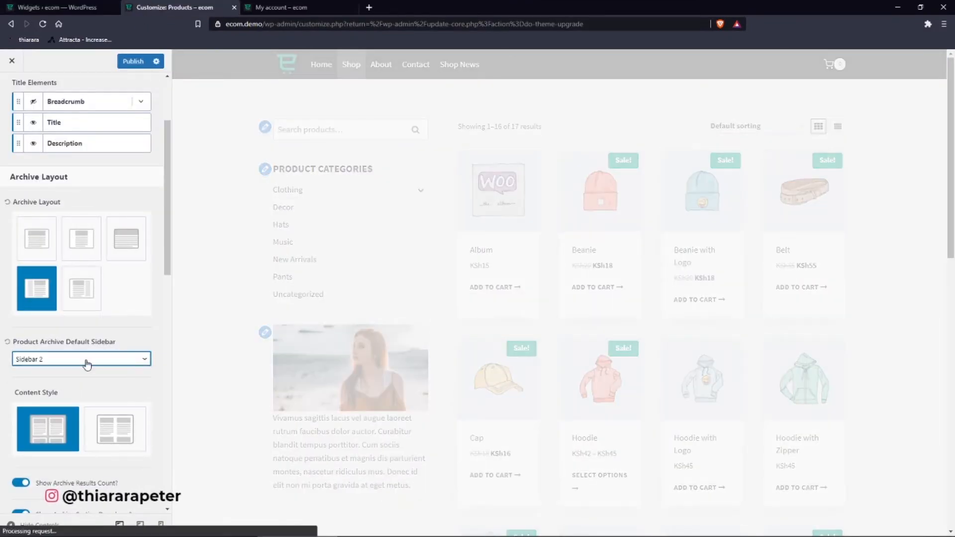
{"action": "left_click", "coordinate": [88, 363]}
{"action": "left_click", "coordinate": [73, 371]}
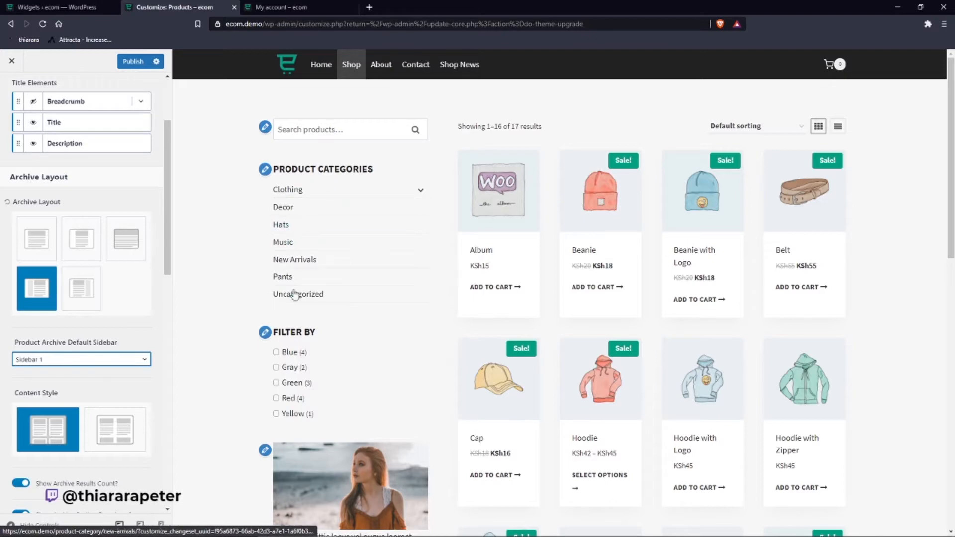
{"action": "scroll", "coordinate": [314, 313], "scroll_direction": "down", "scroll_amount": 3}
{"action": "scroll", "coordinate": [314, 317], "scroll_direction": "down", "scroll_amount": 2}
{"action": "scroll", "coordinate": [313, 318], "scroll_direction": "up", "scroll_amount": 3}
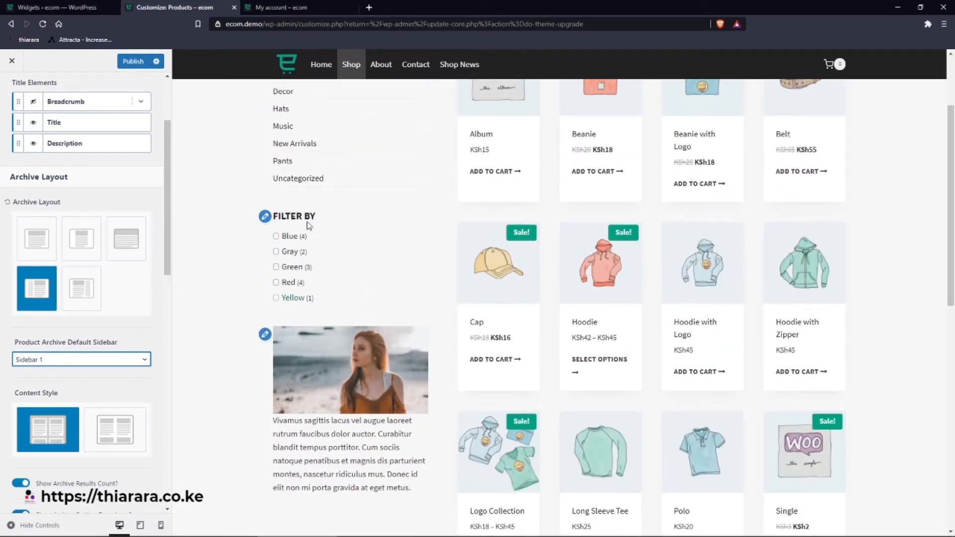
{"action": "scroll", "coordinate": [283, 246], "scroll_direction": "up", "scroll_amount": 2}
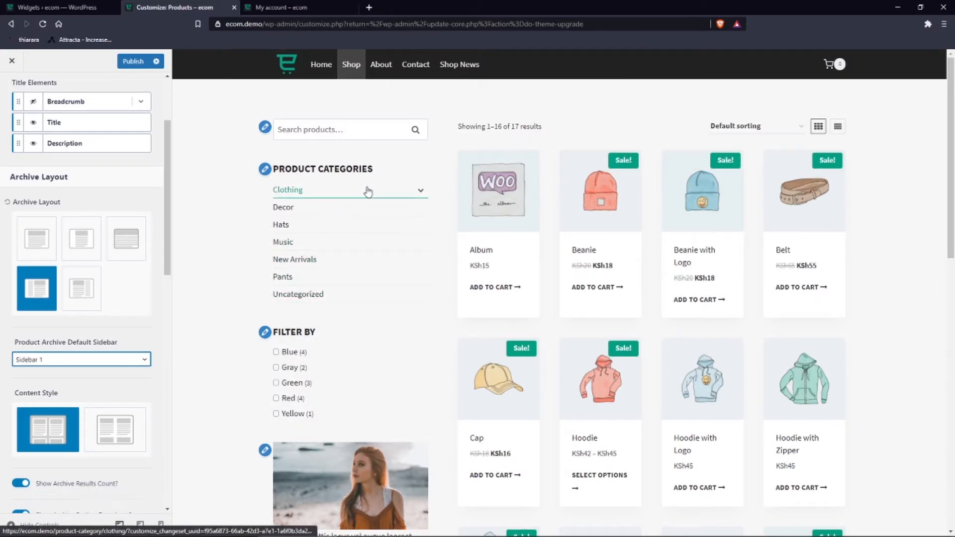
Open the image-and-text widget of Sidebar 1 from the shop preview and remove it.
{"action": "scroll", "coordinate": [362, 324], "scroll_direction": "down", "scroll_amount": 2}
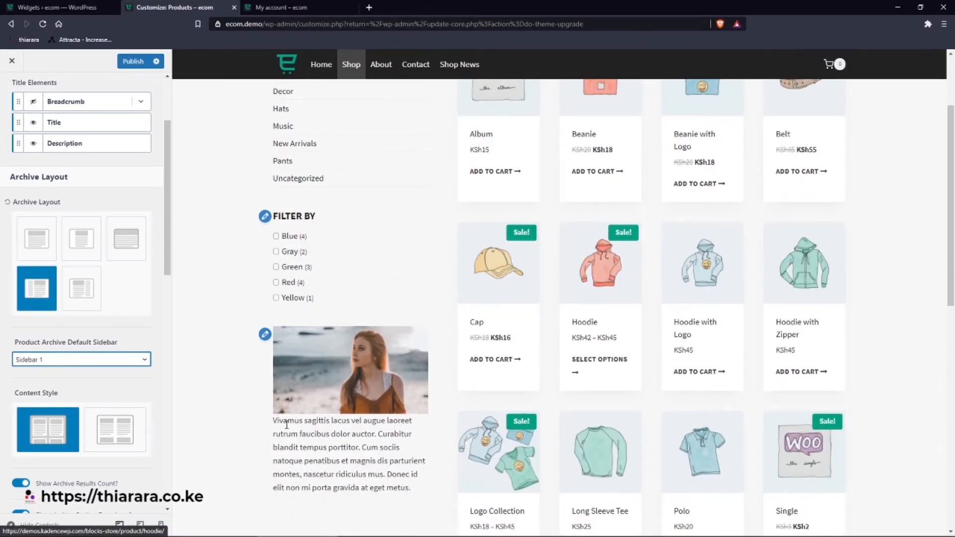
{"action": "left_click", "coordinate": [265, 334]}
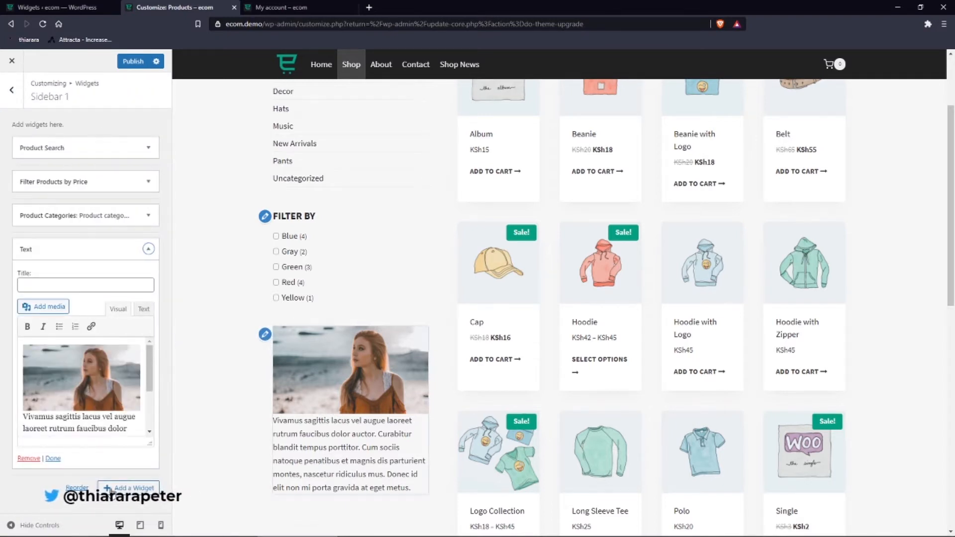
{"action": "left_click", "coordinate": [28, 459]}
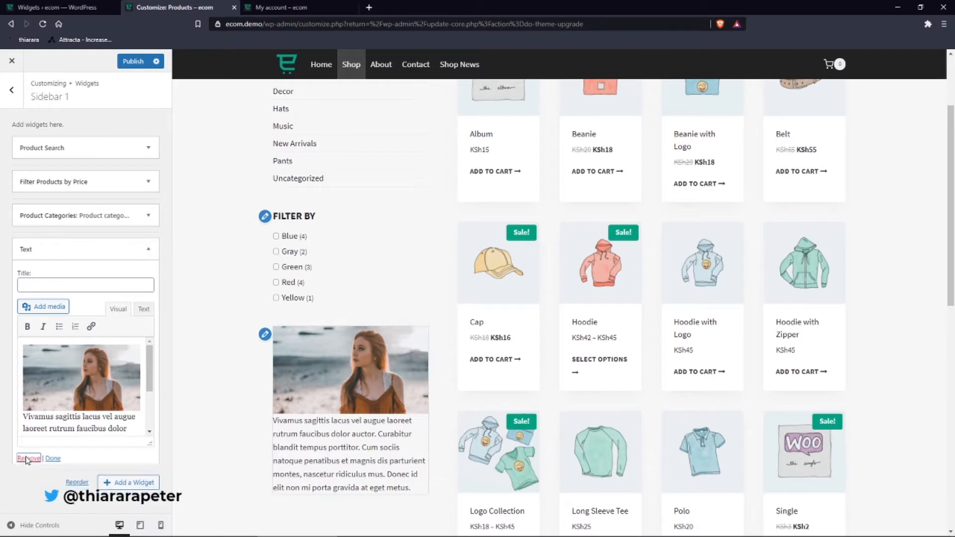
{"action": "scroll", "coordinate": [348, 287], "scroll_direction": "up", "scroll_amount": 3}
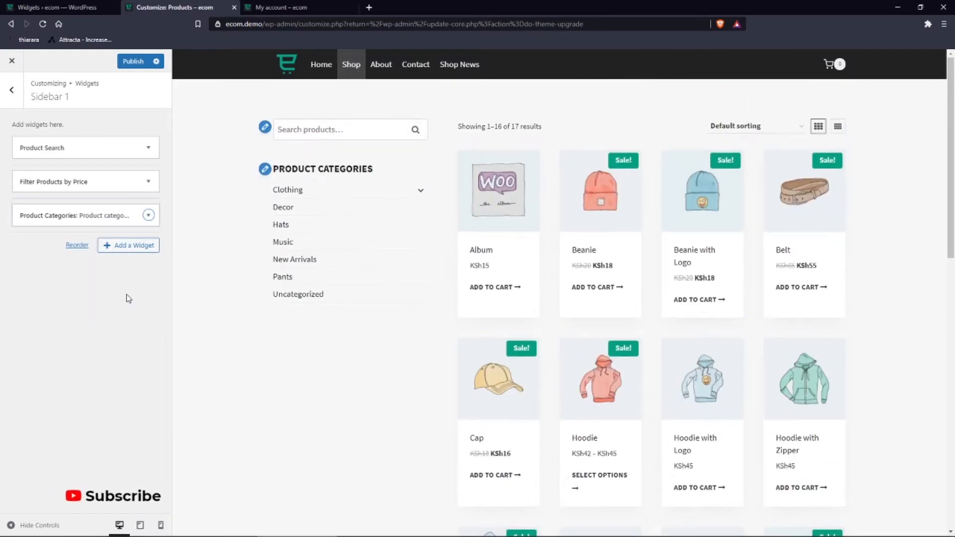
Return to the WooCommerce Product Catalog settings and look over the remaining archive options and the shop page preview.
{"action": "left_click", "coordinate": [23, 101]}
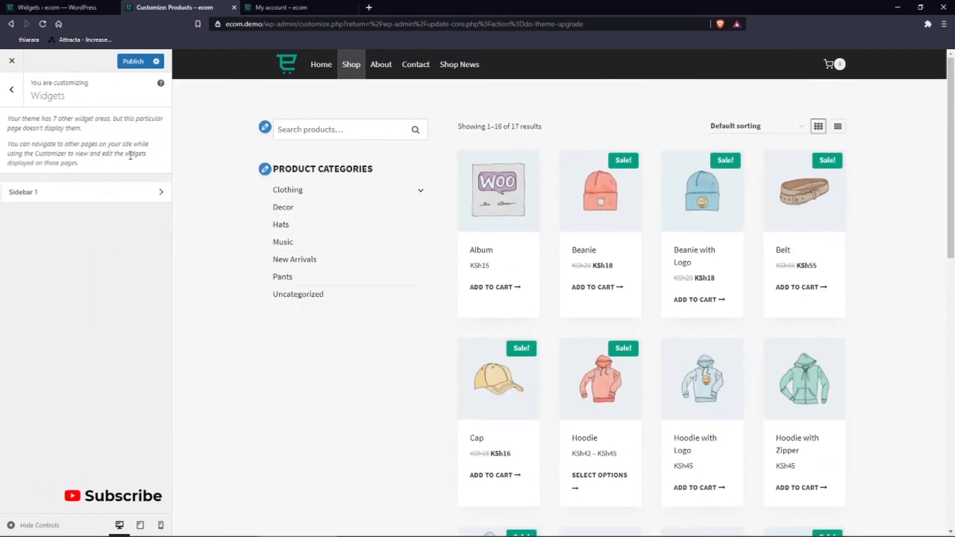
{"action": "left_click", "coordinate": [17, 99]}
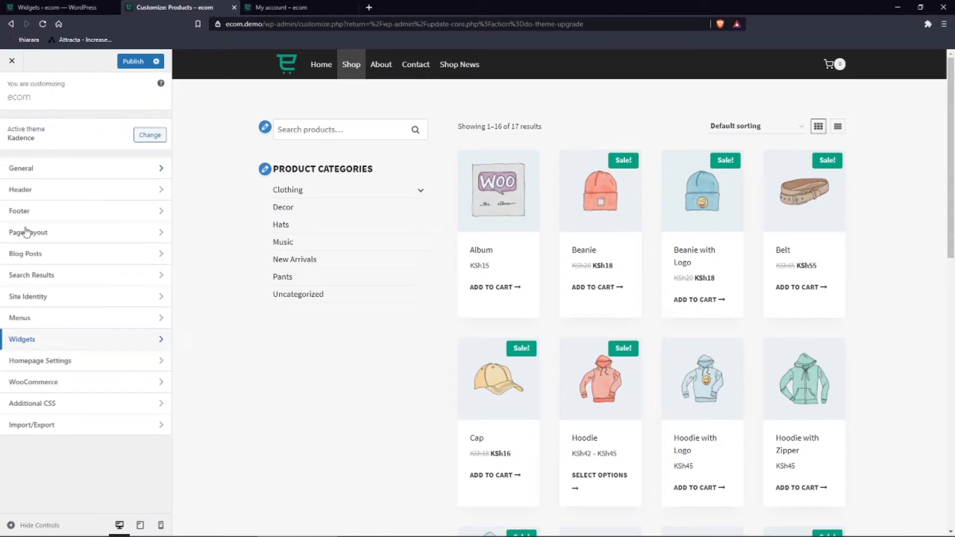
{"action": "left_click", "coordinate": [37, 342]}
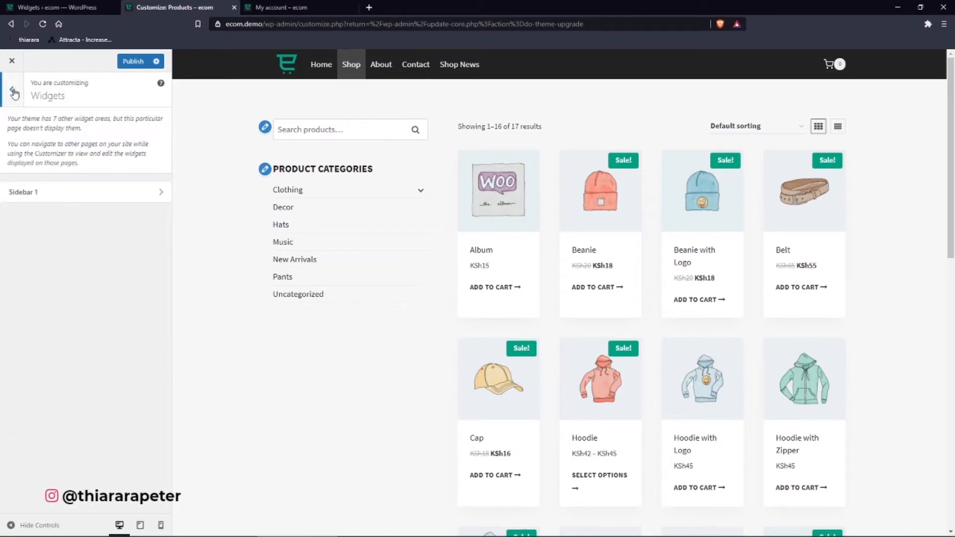
{"action": "left_click", "coordinate": [13, 92]}
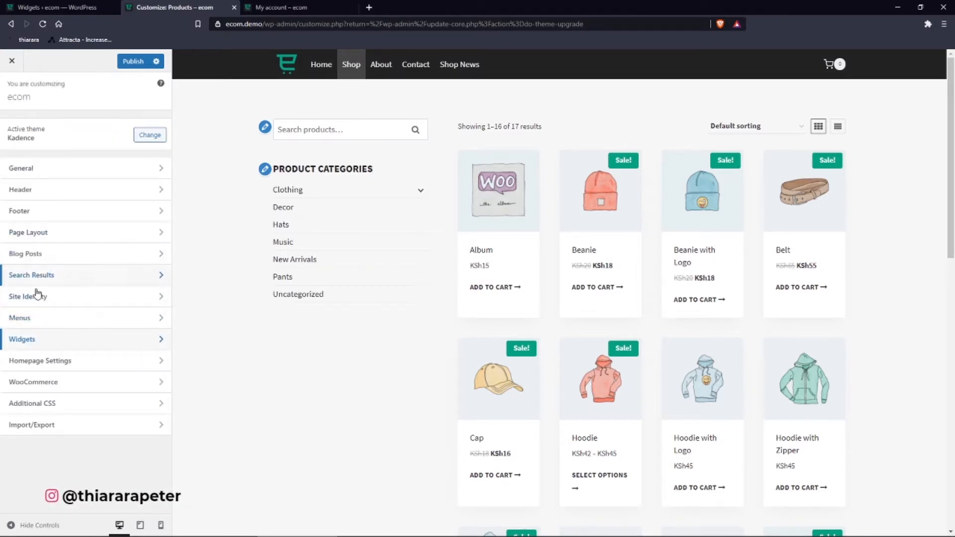
{"action": "left_click", "coordinate": [44, 383]}
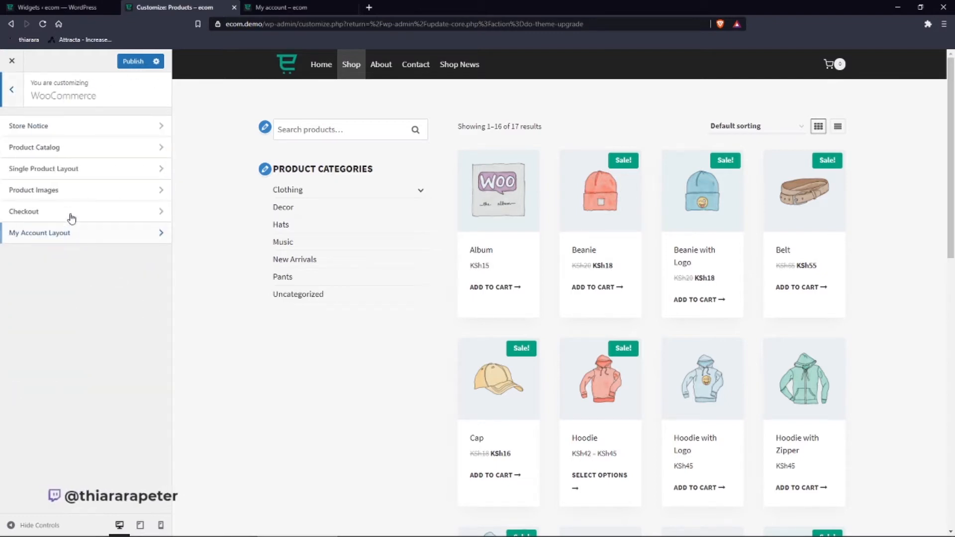
{"action": "left_click", "coordinate": [63, 157]}
{"action": "scroll", "coordinate": [82, 406], "scroll_direction": "down", "scroll_amount": 3}
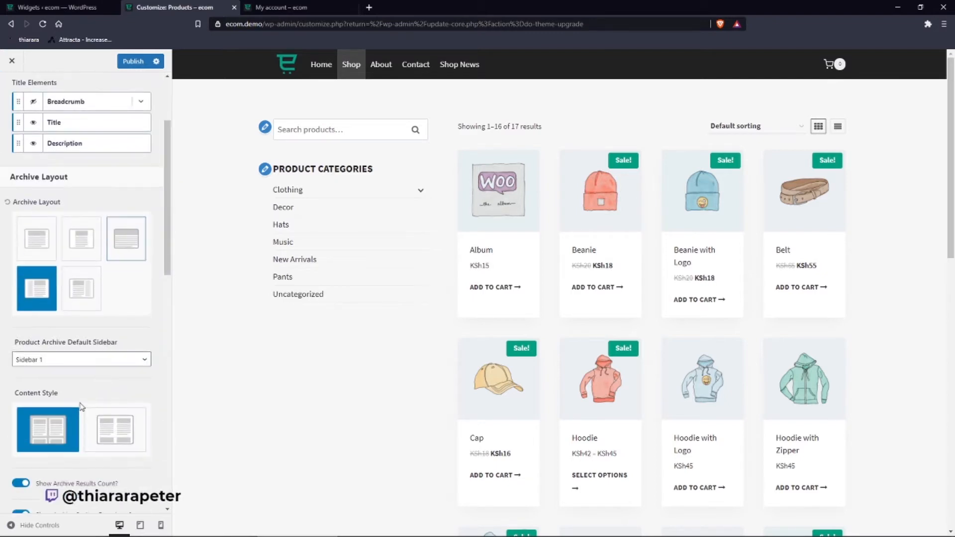
{"action": "scroll", "coordinate": [128, 352], "scroll_direction": "down", "scroll_amount": 3}
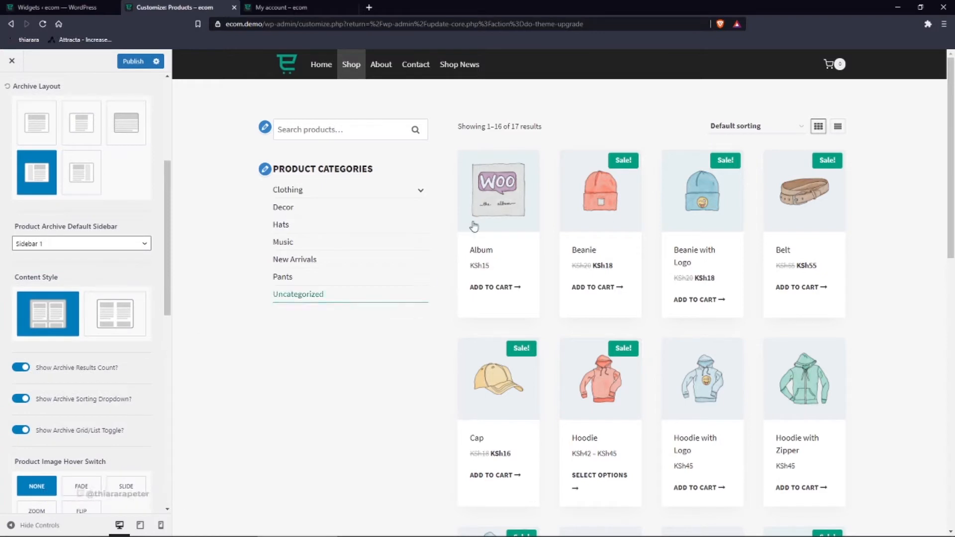
{"action": "scroll", "coordinate": [580, 305], "scroll_direction": "down", "scroll_amount": 3}
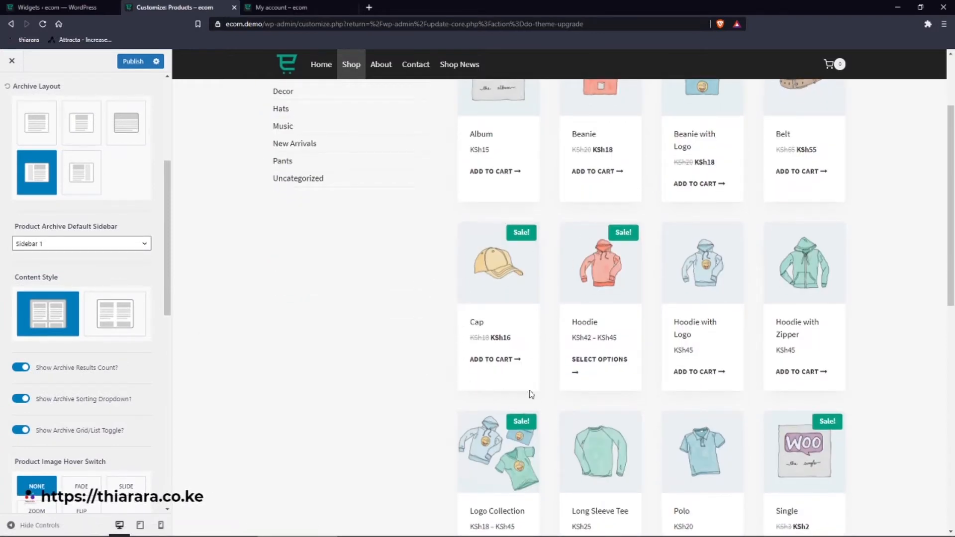
Set the product archive's content style to the unboxed layout and check it in the shop preview.
{"action": "left_click", "coordinate": [115, 318]}
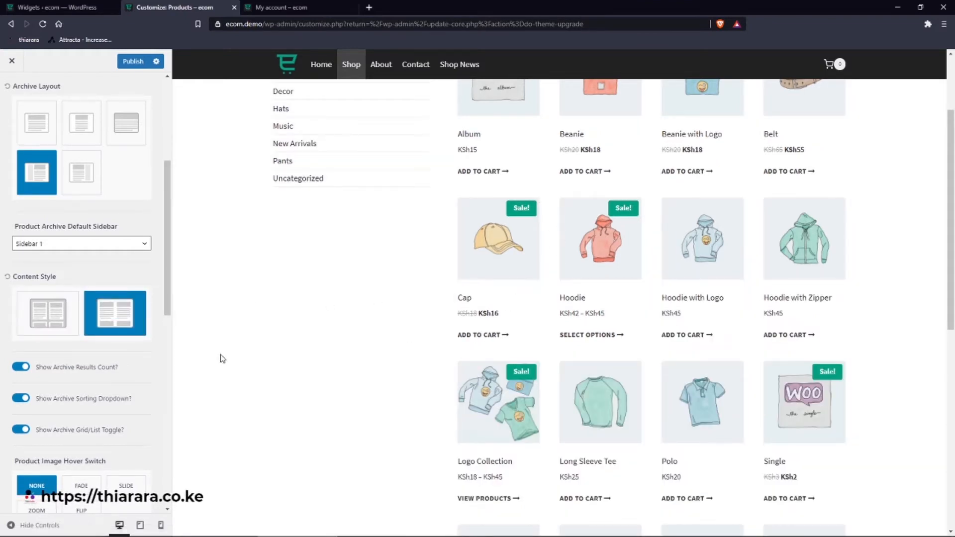
{"action": "scroll", "coordinate": [23, 387], "scroll_direction": "down", "scroll_amount": 3}
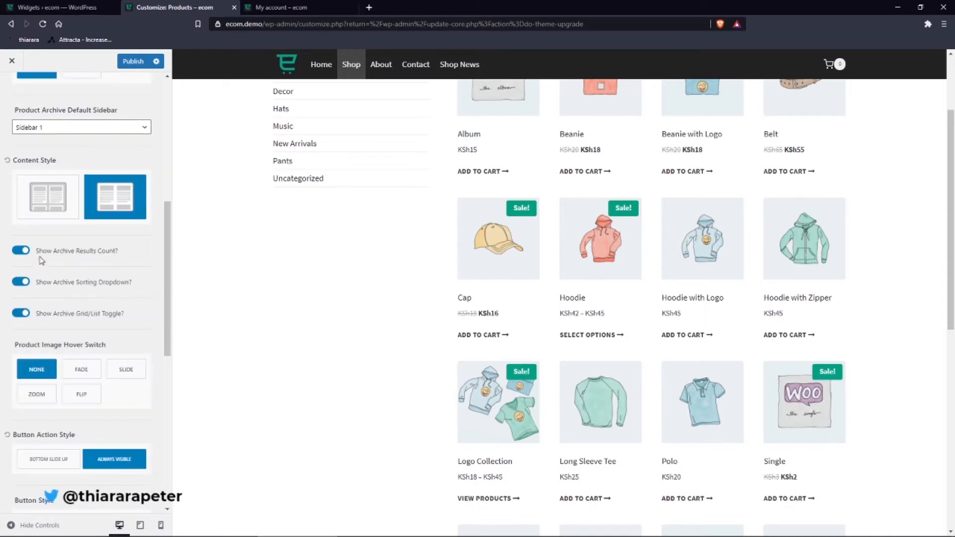
{"action": "scroll", "coordinate": [203, 259], "scroll_direction": "up", "scroll_amount": 2}
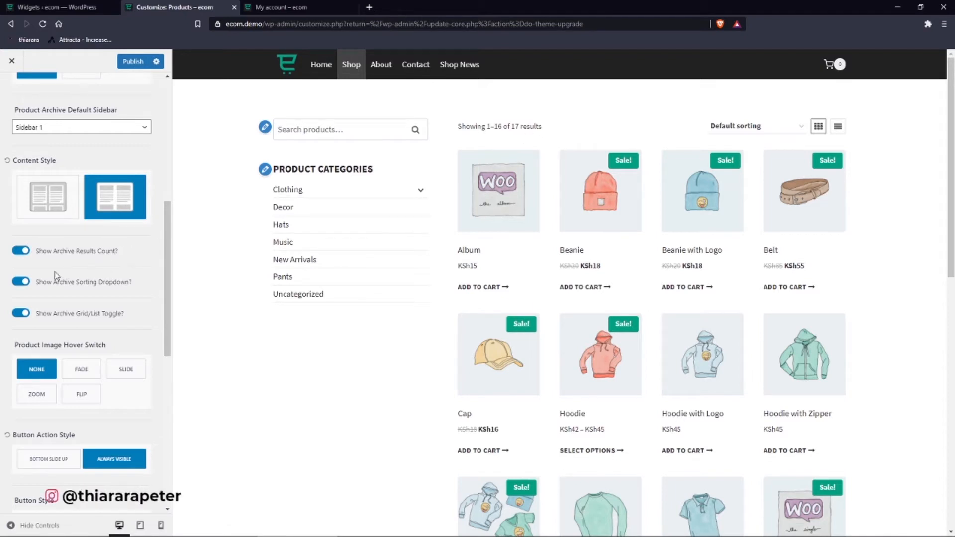
Try the archive results count and sorting dropdown switches, keeping both enabled, and examine the sorting choices in the shop preview.
{"action": "left_click", "coordinate": [18, 251]}
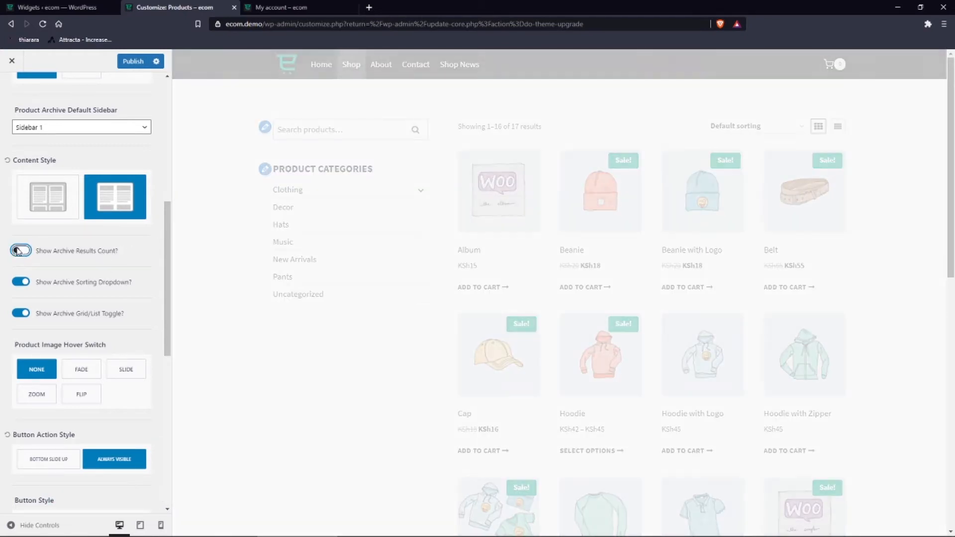
{"action": "left_click", "coordinate": [18, 251]}
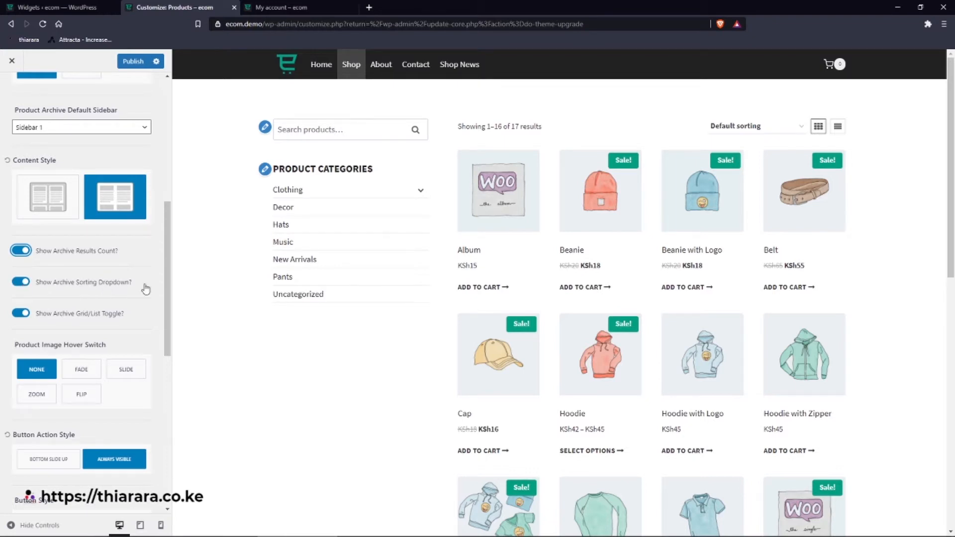
{"action": "left_click", "coordinate": [786, 131]}
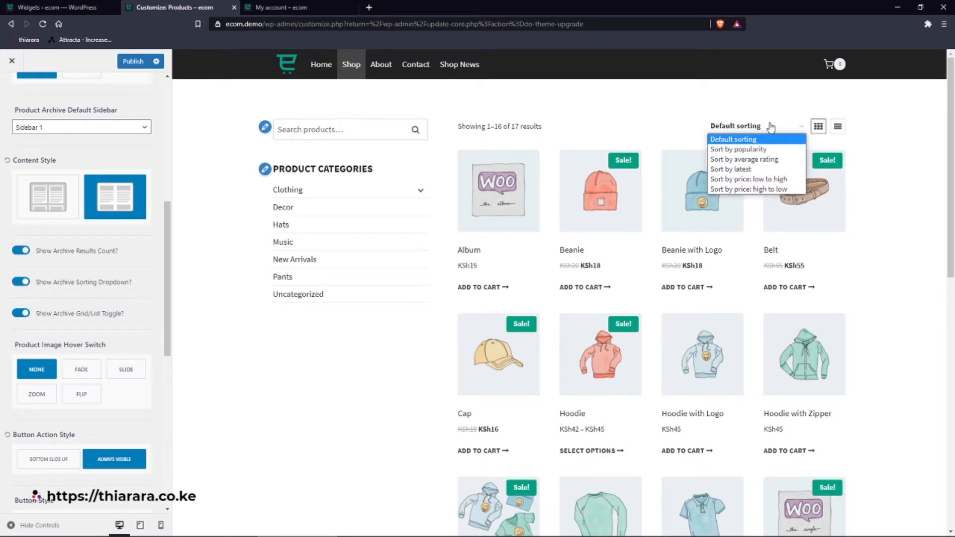
{"action": "left_click", "coordinate": [772, 131]}
{"action": "left_click", "coordinate": [66, 287]}
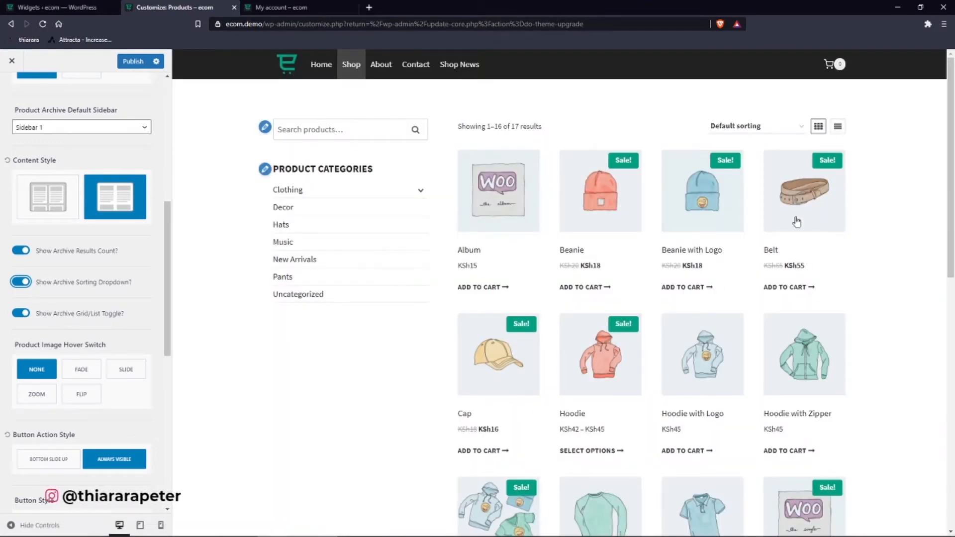
Examine the products in list view in the shop preview and return to grid view.
{"action": "left_click", "coordinate": [839, 128]}
{"action": "scroll", "coordinate": [822, 111], "scroll_direction": "down", "scroll_amount": 2}
{"action": "scroll", "coordinate": [806, 140], "scroll_direction": "up", "scroll_amount": 2}
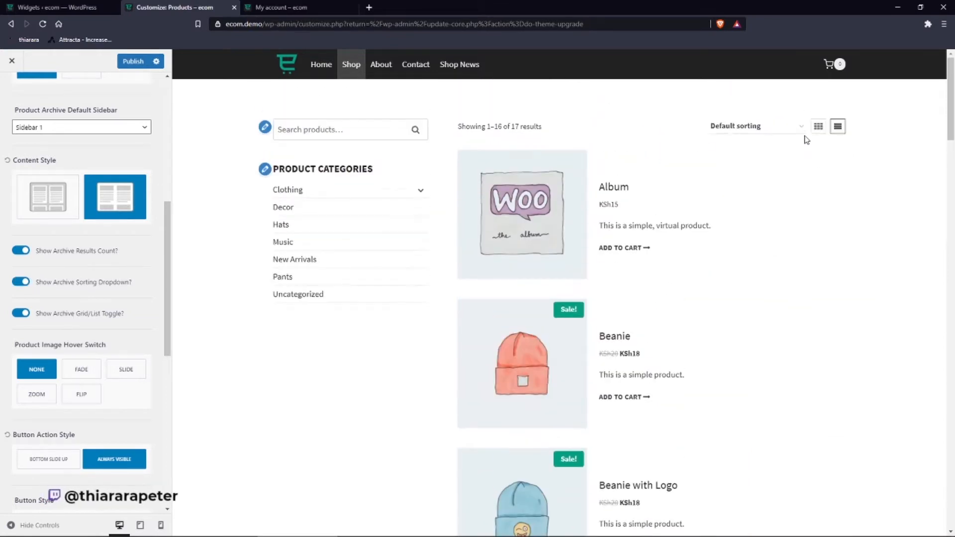
{"action": "left_click", "coordinate": [818, 127]}
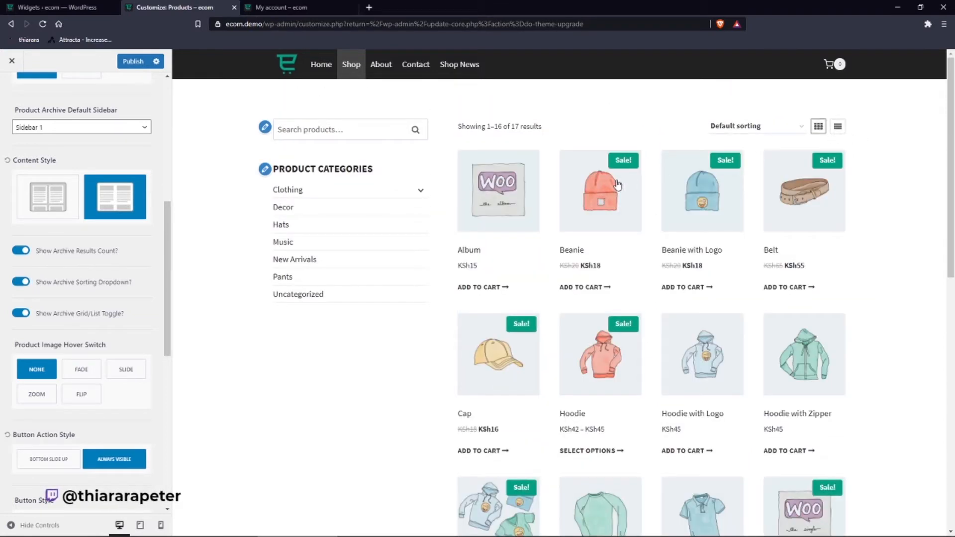
Try Fade, Slide and Zoom for the product image hover switch on the Logo Collection product, and set it to Flip.
{"action": "scroll", "coordinate": [87, 323], "scroll_direction": "down", "scroll_amount": 2}
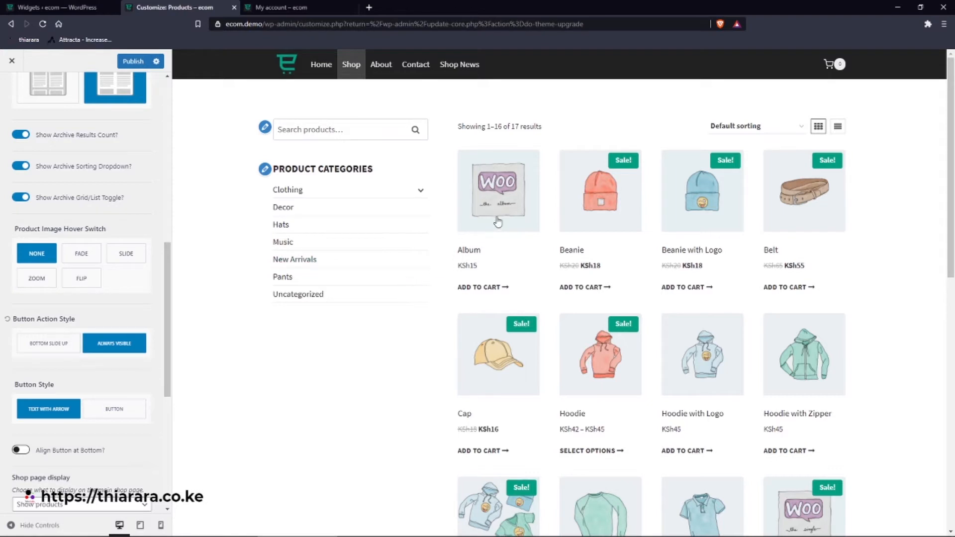
{"action": "left_click", "coordinate": [80, 258]}
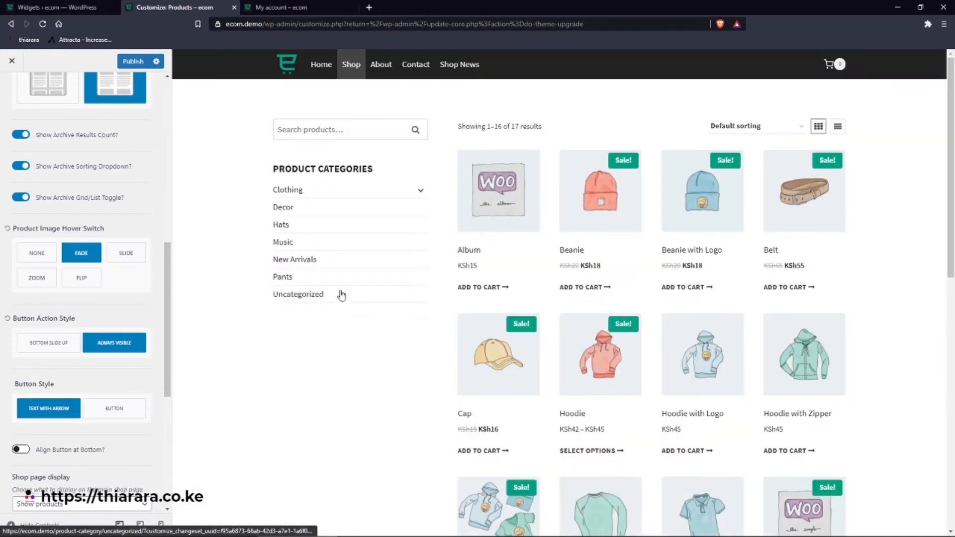
{"action": "scroll", "coordinate": [493, 298], "scroll_direction": "down", "scroll_amount": 5}
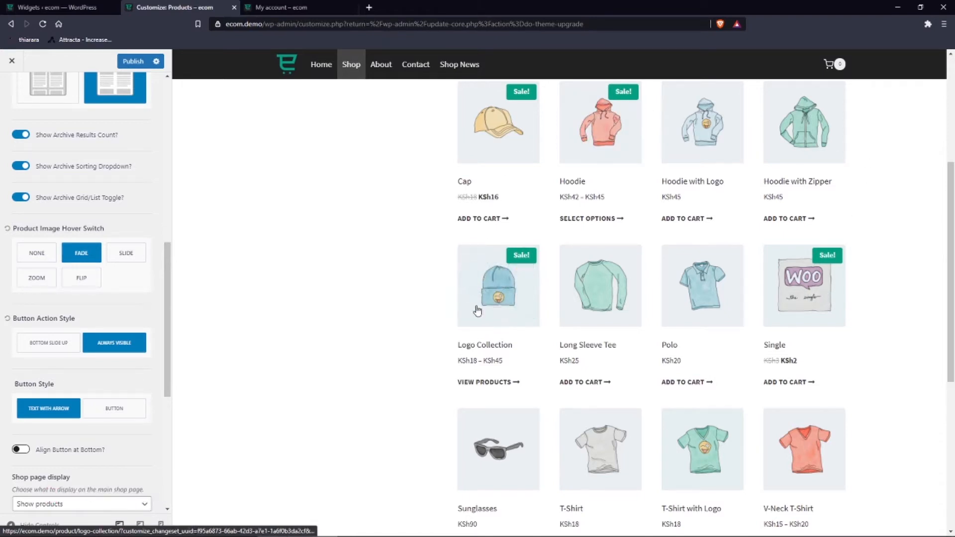
{"action": "left_click", "coordinate": [128, 256]}
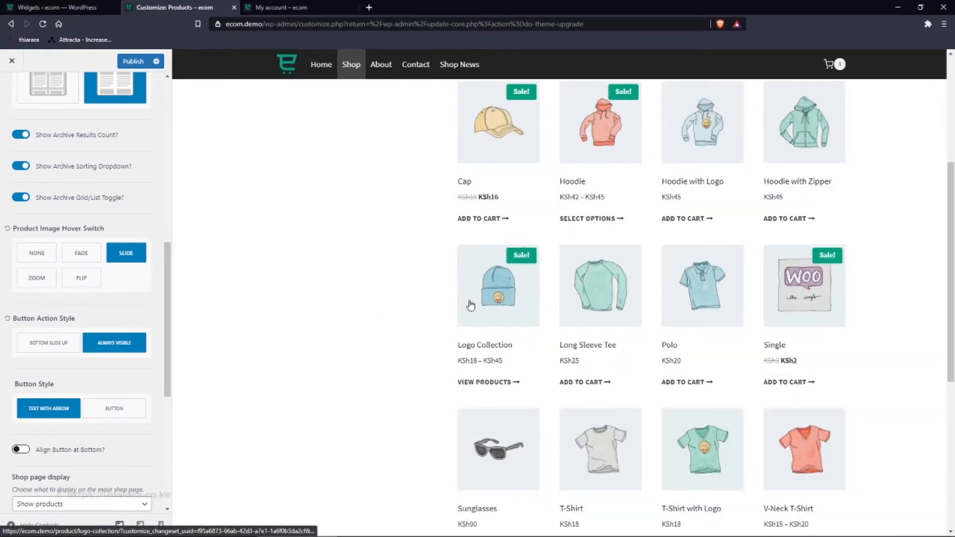
{"action": "left_click", "coordinate": [37, 284]}
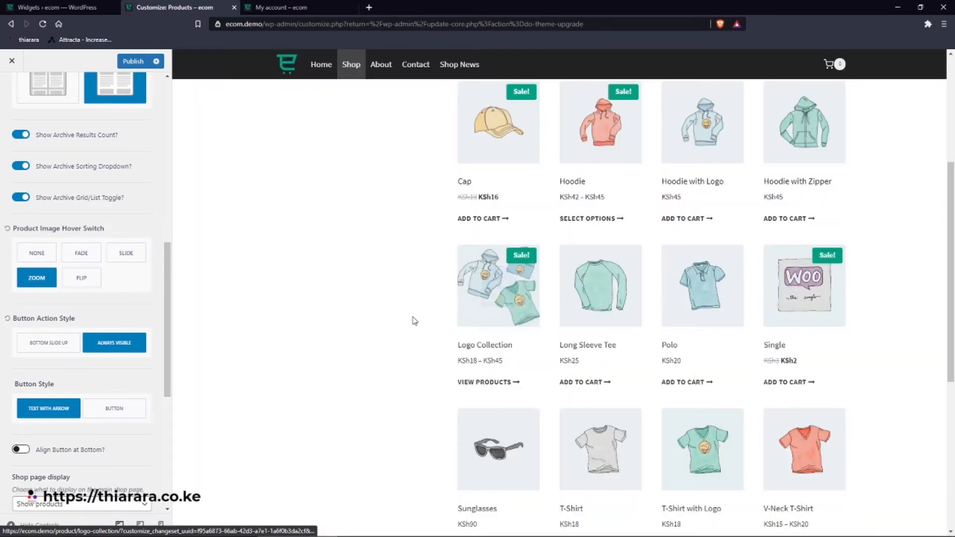
{"action": "left_click", "coordinate": [81, 278]}
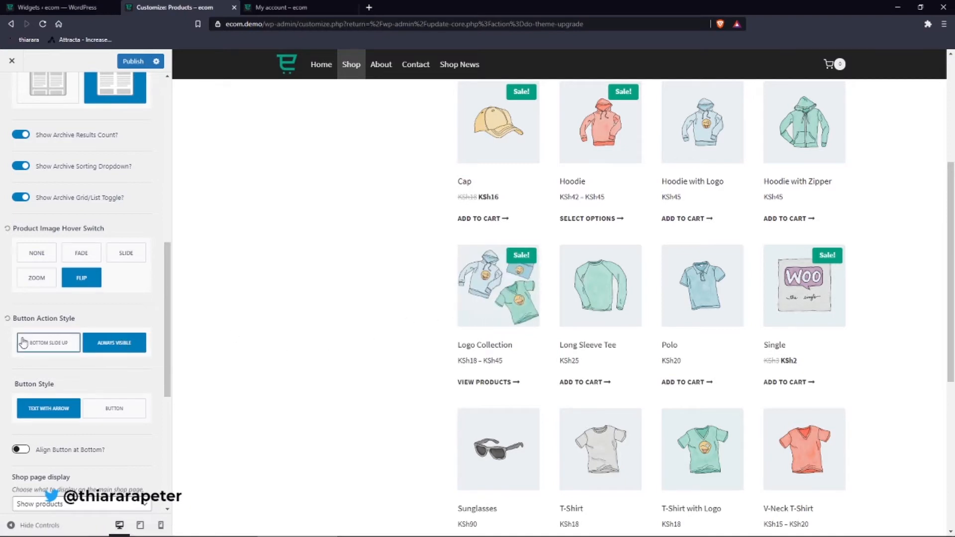
Style the product buttons with the Bottom Slide Up action and the Button style, aligned at the bottom.
{"action": "scroll", "coordinate": [20, 328], "scroll_direction": "down", "scroll_amount": 2}
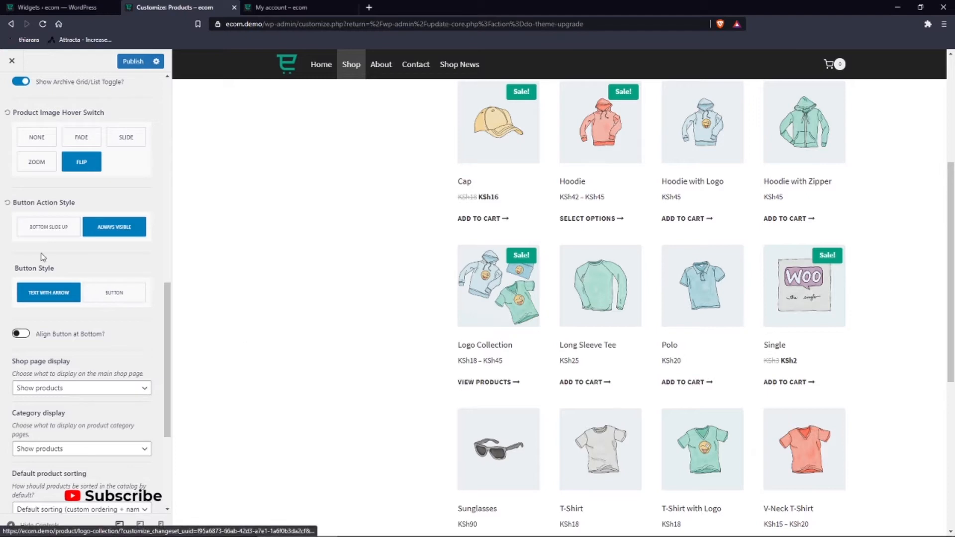
{"action": "left_click", "coordinate": [36, 226]}
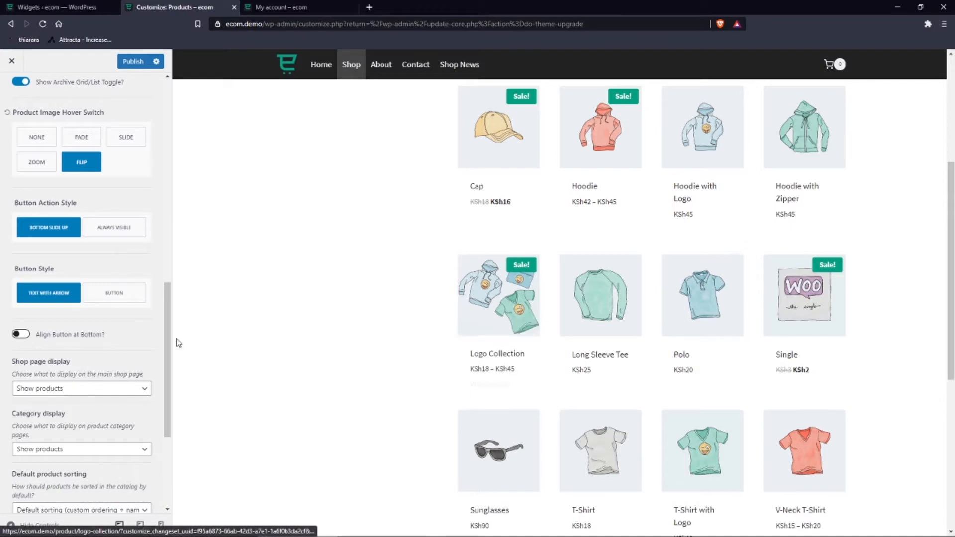
{"action": "left_click", "coordinate": [119, 296]}
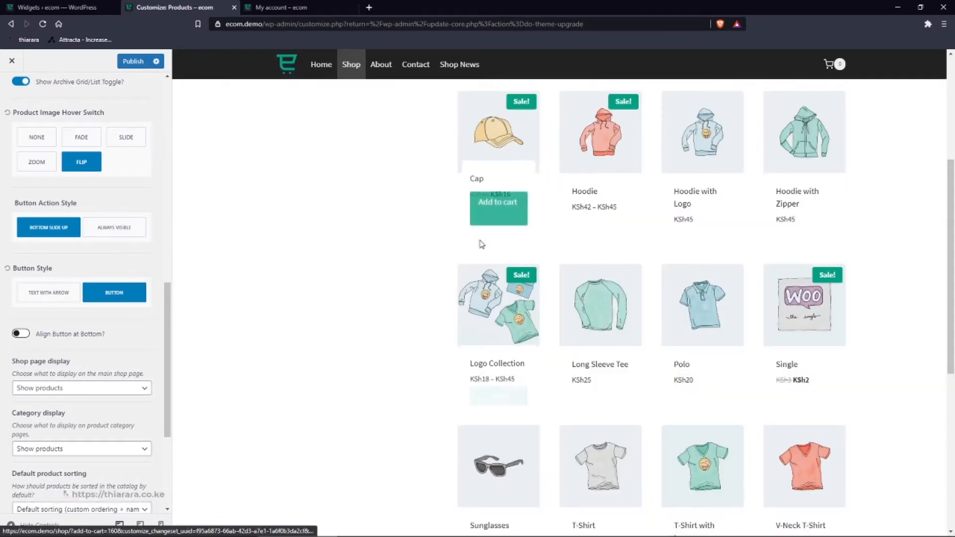
{"action": "scroll", "coordinate": [33, 224], "scroll_direction": "down", "scroll_amount": 2}
{"action": "left_click", "coordinate": [67, 222]}
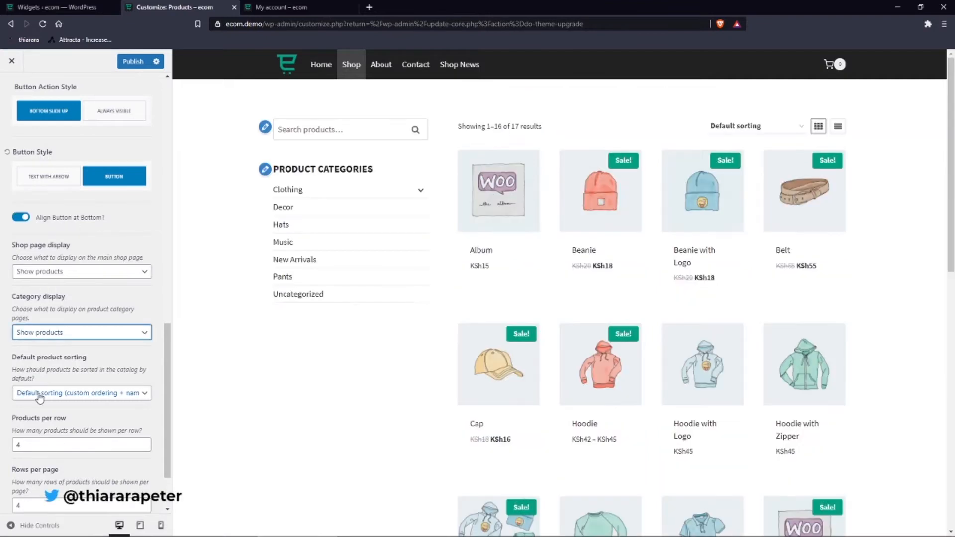
Try Popularity (sales) as the default product sorting, restore default sorting (custom ordering + name), and compare the shop preview.
{"action": "left_click", "coordinate": [40, 395]}
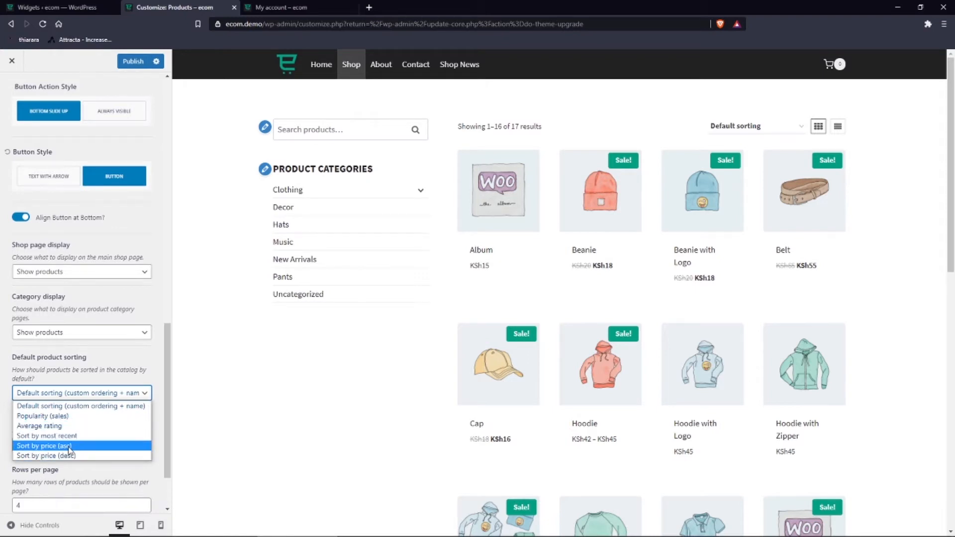
{"action": "left_click", "coordinate": [50, 417]}
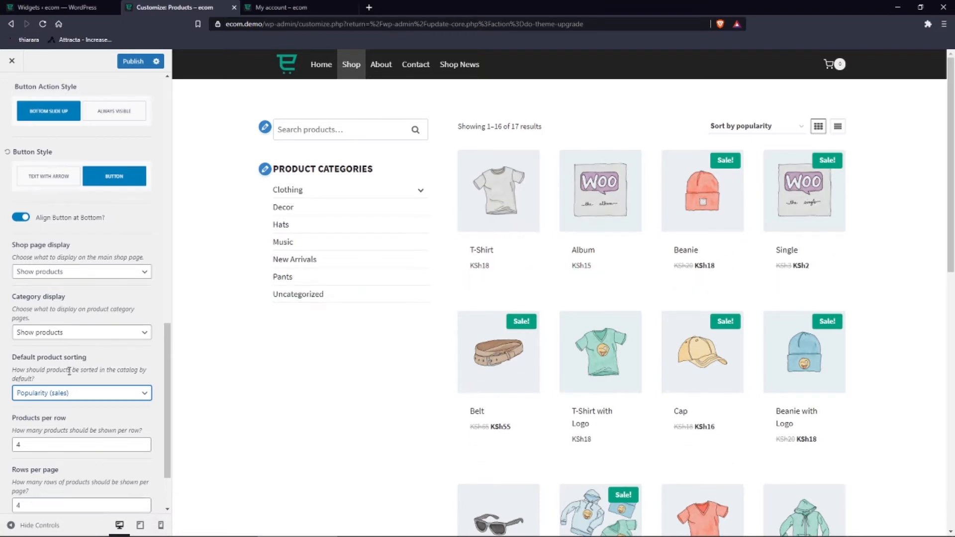
{"action": "left_click", "coordinate": [57, 392]}
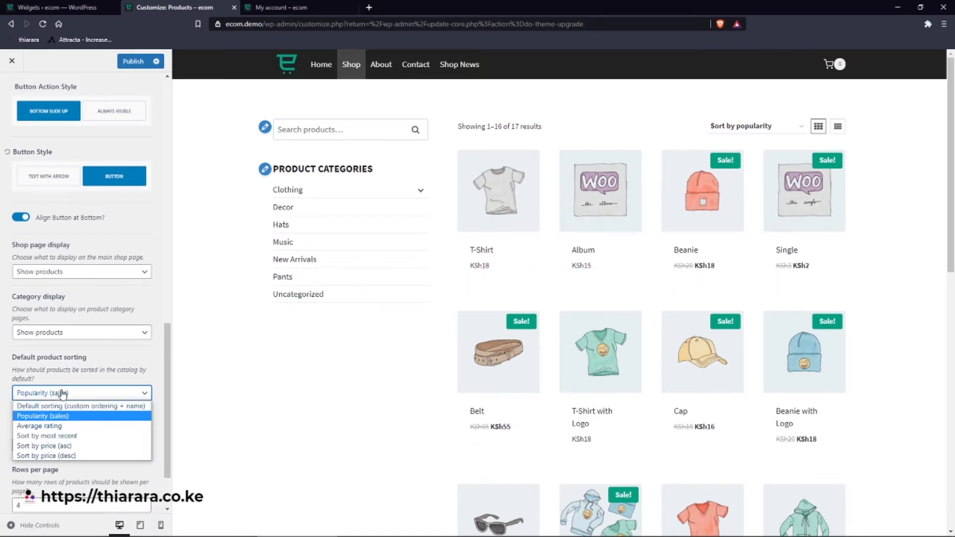
{"action": "left_click", "coordinate": [99, 407]}
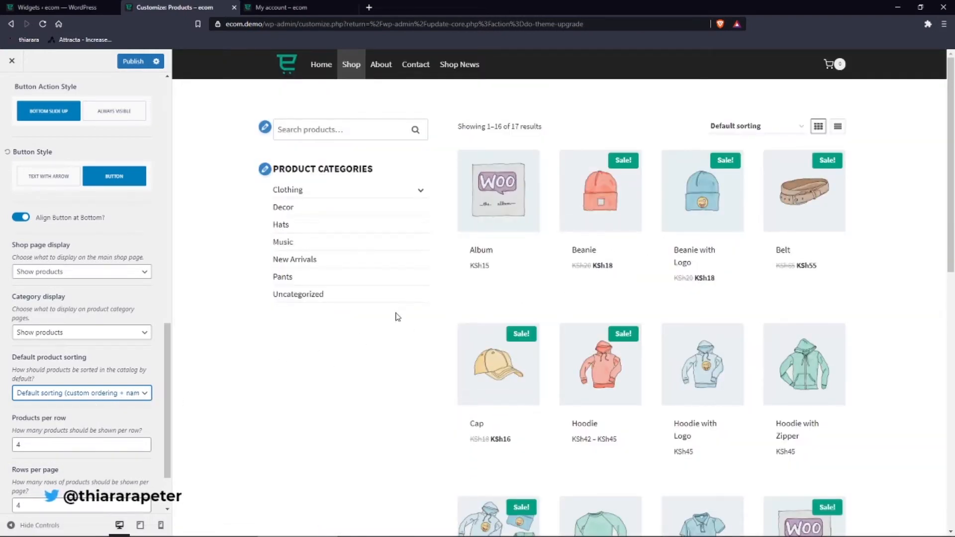
{"action": "scroll", "coordinate": [576, 402], "scroll_direction": "down", "scroll_amount": 1}
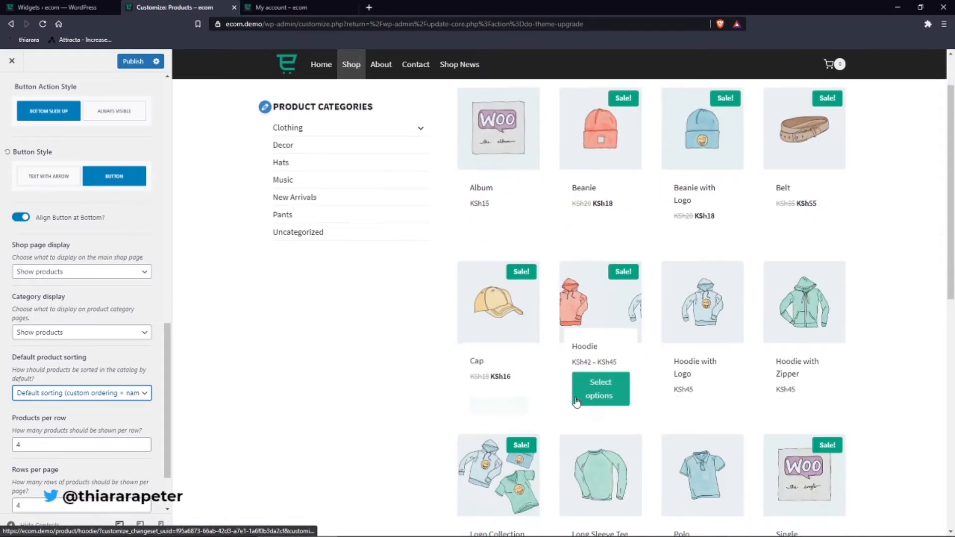
{"action": "scroll", "coordinate": [576, 402], "scroll_direction": "down", "scroll_amount": 1}
{"action": "scroll", "coordinate": [495, 209], "scroll_direction": "up", "scroll_amount": 2}
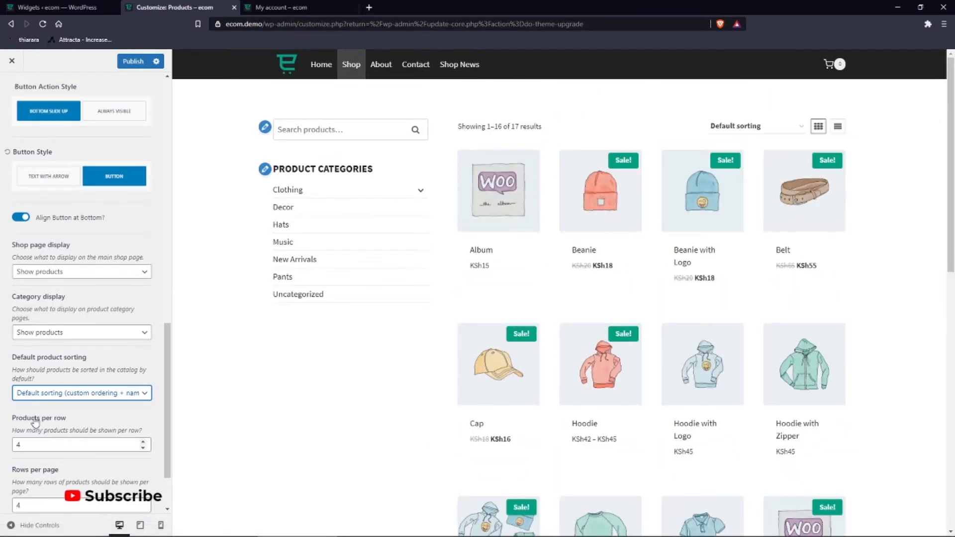
Set the default product sorting to Popularity (sales).
{"action": "left_click", "coordinate": [83, 392]}
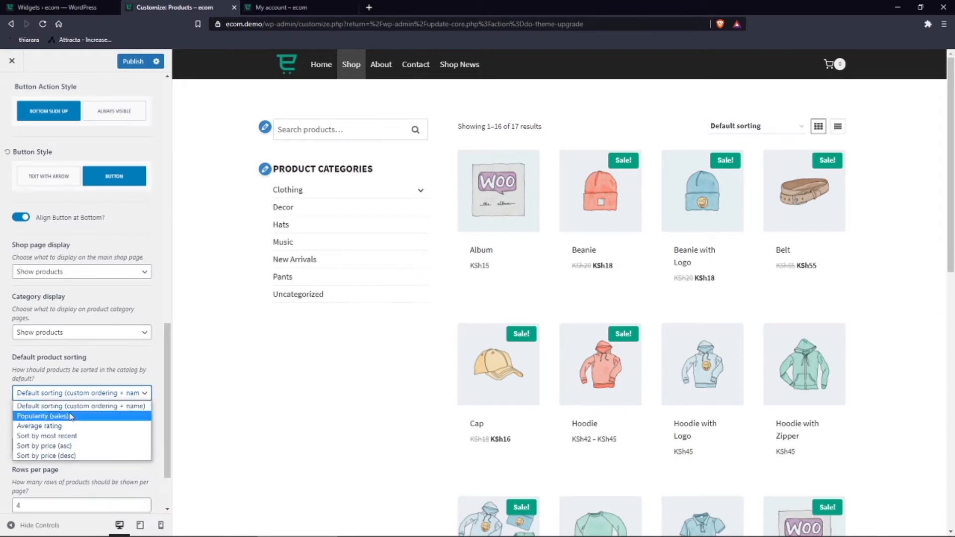
{"action": "left_click", "coordinate": [79, 417]}
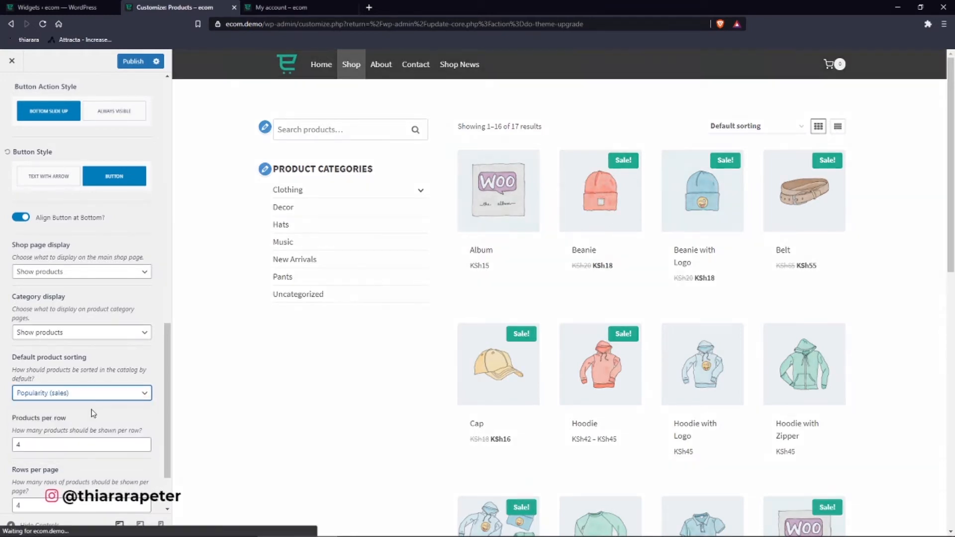
Set the catalog to 3 products per row and 3 rows per page, and check the grid in the shop preview.
{"action": "scroll", "coordinate": [82, 417], "scroll_direction": "down", "scroll_amount": 3}
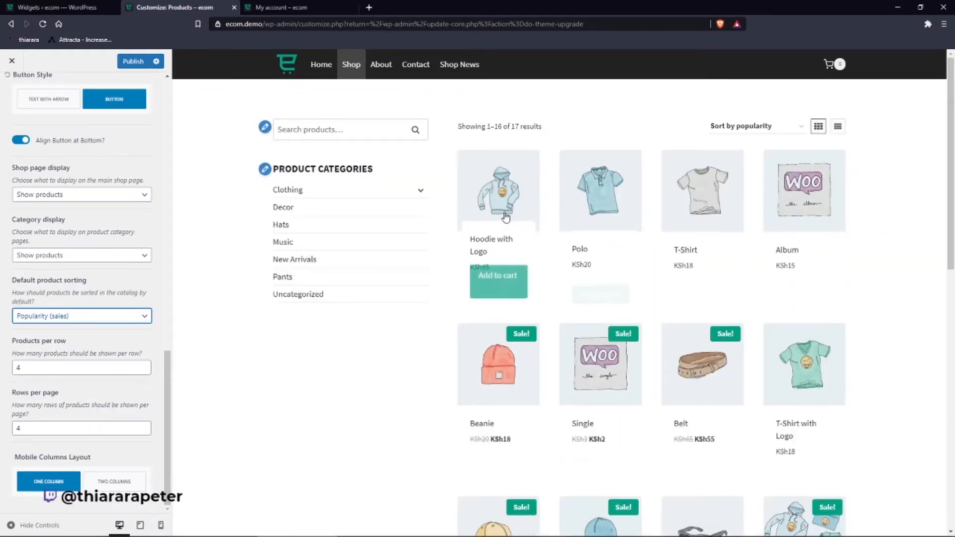
{"action": "left_click_drag", "start_coordinate": [35, 370], "coordinate": [18, 369]}
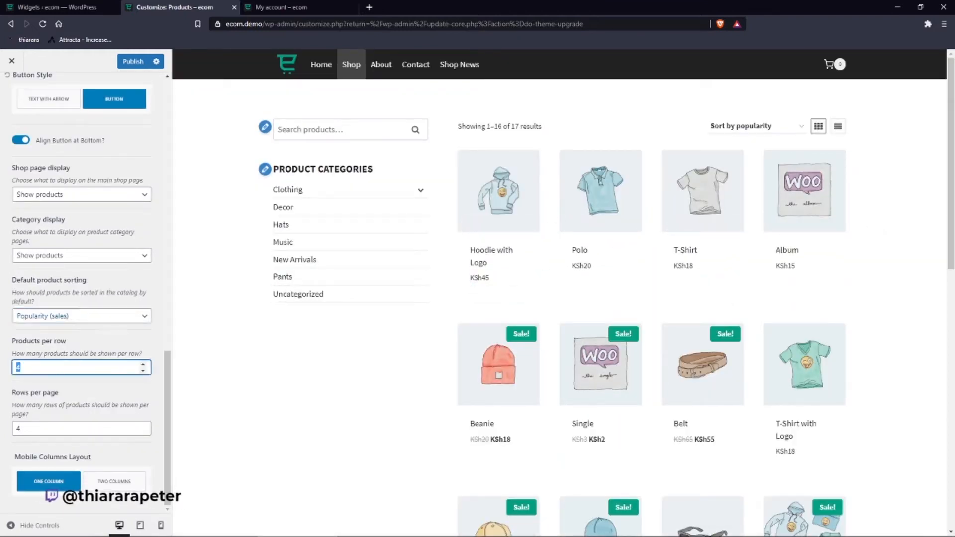
{"action": "type", "text": "3"}
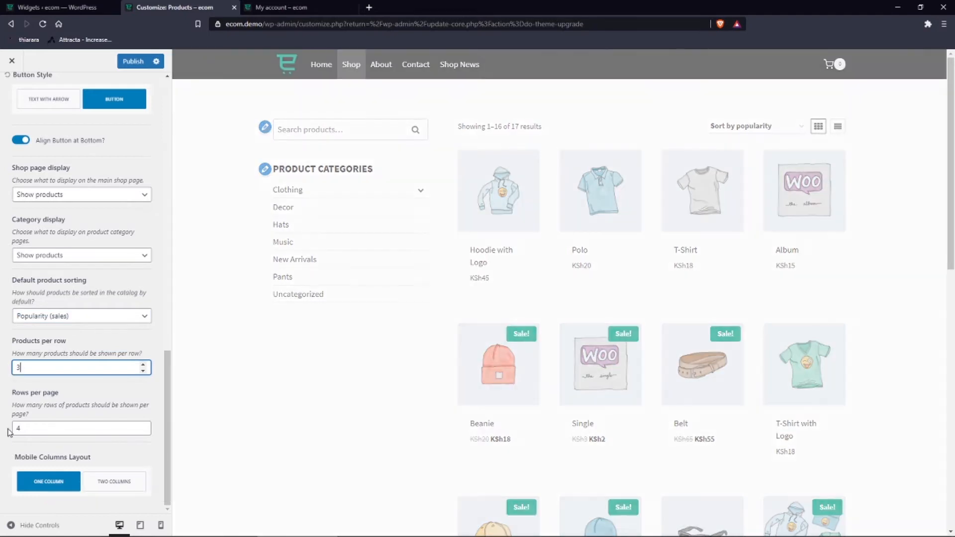
{"action": "left_click_drag", "start_coordinate": [31, 432], "coordinate": [18, 427]}
{"action": "type", "text": "3"}
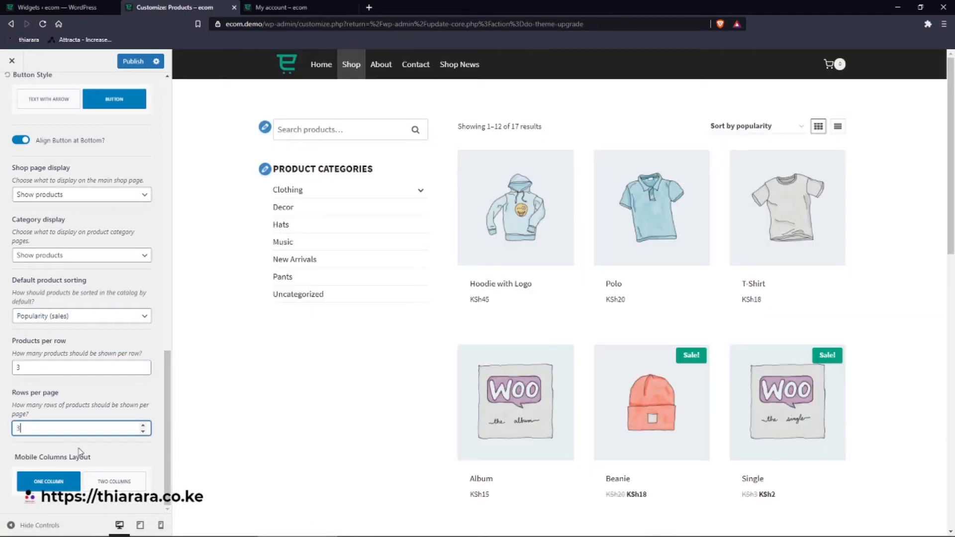
{"action": "scroll", "coordinate": [598, 417], "scroll_direction": "down", "scroll_amount": 5}
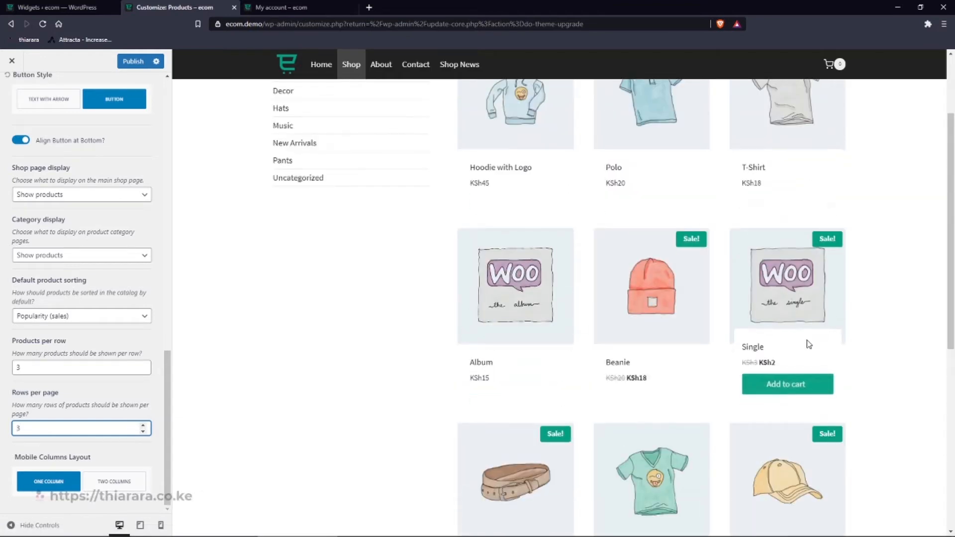
{"action": "scroll", "coordinate": [805, 341], "scroll_direction": "up", "scroll_amount": 3}
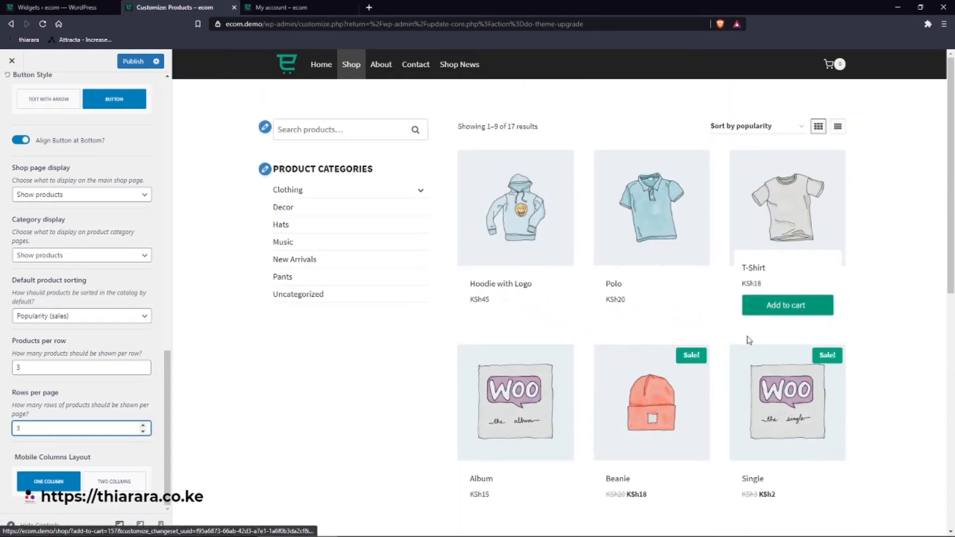
{"action": "scroll", "coordinate": [517, 448], "scroll_direction": "down", "scroll_amount": 2}
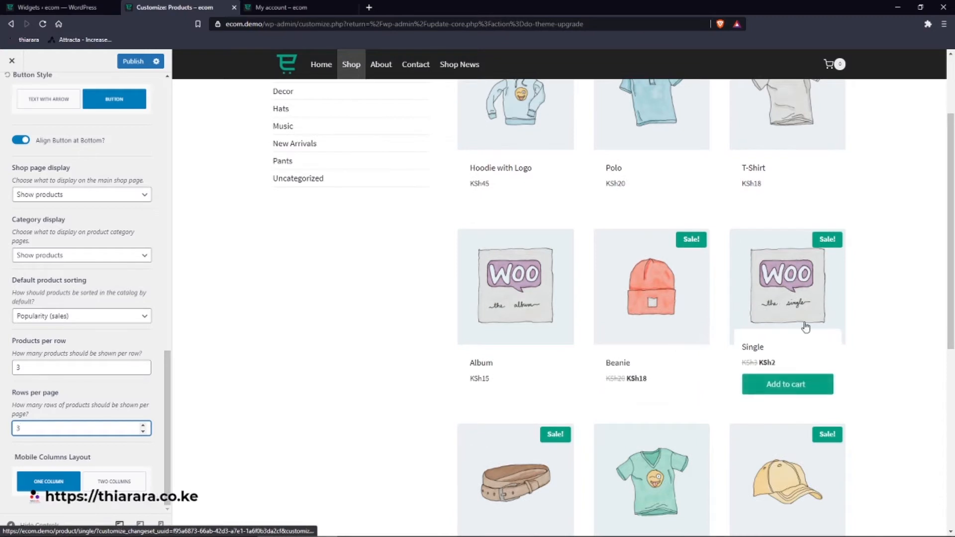
{"action": "scroll", "coordinate": [678, 414], "scroll_direction": "down", "scroll_amount": 2}
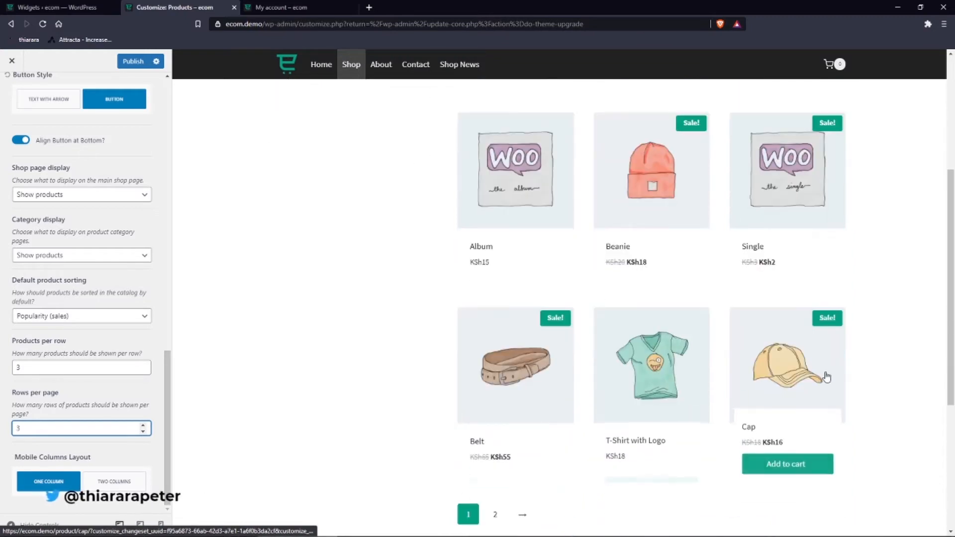
Review the catalog's button and display settings, and set the rows per page to 2.
{"action": "scroll", "coordinate": [189, 284], "scroll_direction": "up", "scroll_amount": 2}
{"action": "scroll", "coordinate": [118, 268], "scroll_direction": "up", "scroll_amount": 1}
{"action": "scroll", "coordinate": [118, 269], "scroll_direction": "up", "scroll_amount": 3}
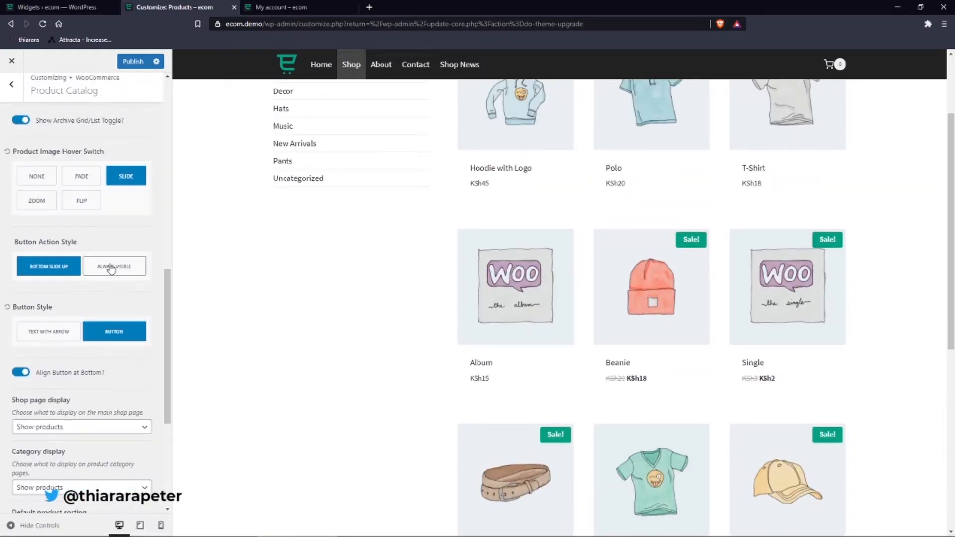
{"action": "scroll", "coordinate": [288, 345], "scroll_direction": "down", "scroll_amount": 2}
{"action": "scroll", "coordinate": [99, 353], "scroll_direction": "down", "scroll_amount": 4}
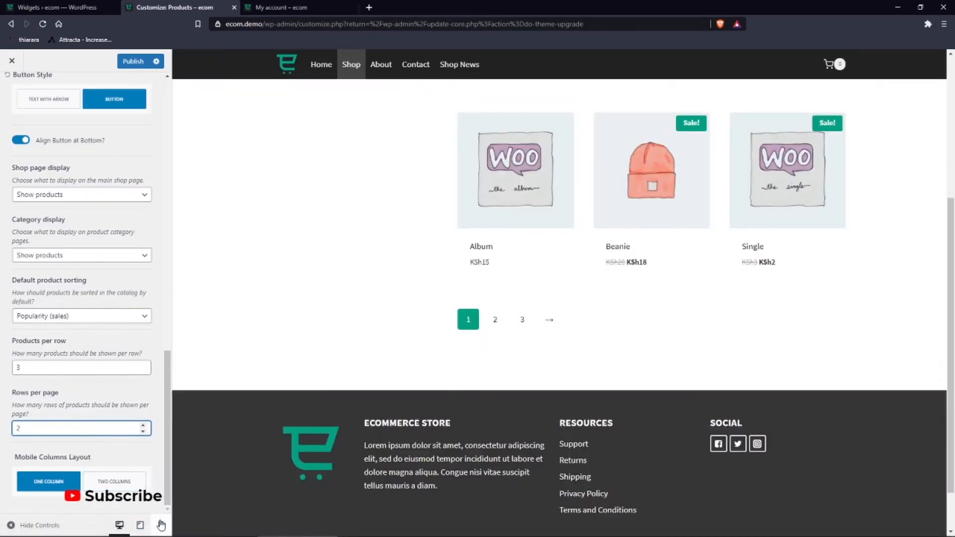
Set the mobile columns layout to two columns and check the product grid in the mobile preview.
{"action": "left_click", "coordinate": [161, 526]}
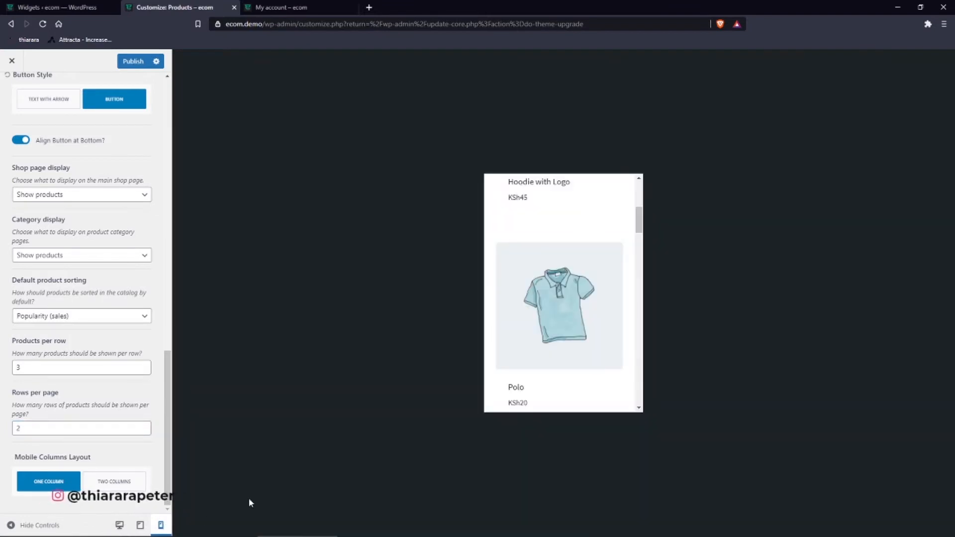
{"action": "left_click", "coordinate": [122, 485]}
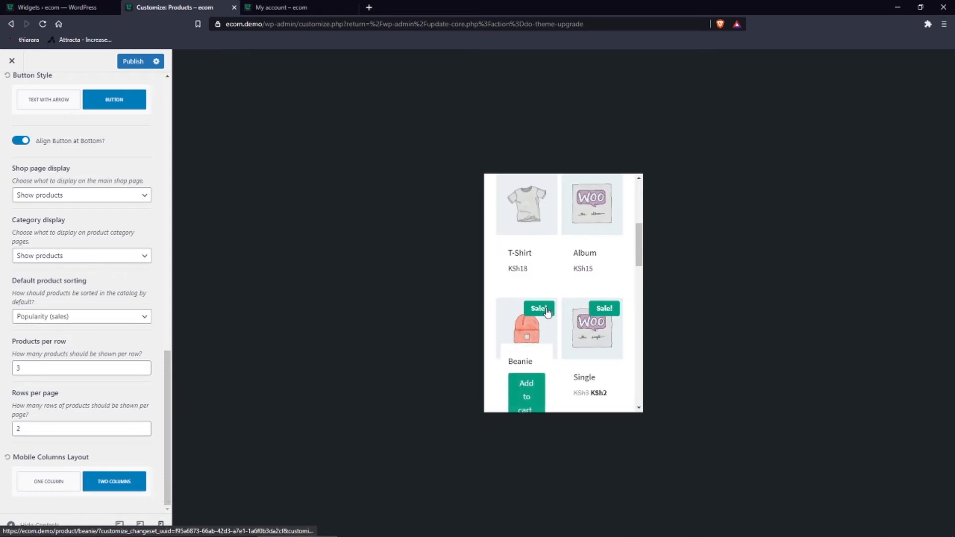
{"action": "scroll", "coordinate": [547, 294], "scroll_direction": "up", "scroll_amount": 5}
{"action": "scroll", "coordinate": [546, 289], "scroll_direction": "down", "scroll_amount": 8}
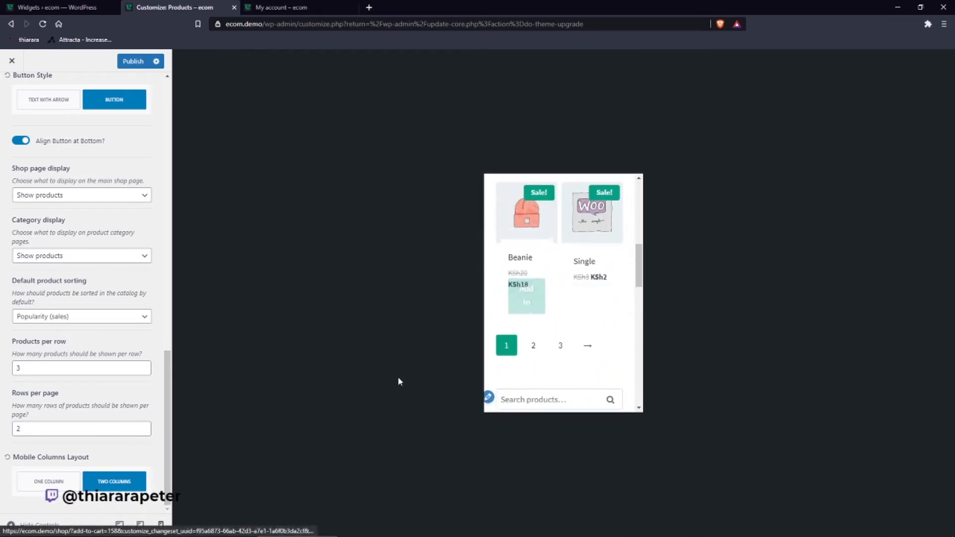
{"action": "scroll", "coordinate": [544, 262], "scroll_direction": "up", "scroll_amount": 8}
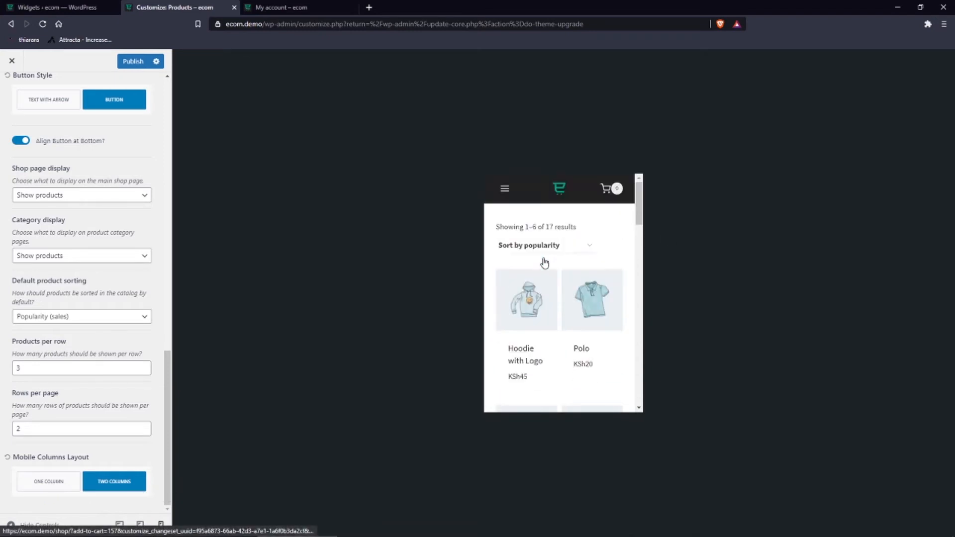
Switch to the Product Catalog's design settings in desktop preview and open the product archive title font colour.
{"action": "scroll", "coordinate": [104, 179], "scroll_direction": "up", "scroll_amount": 10}
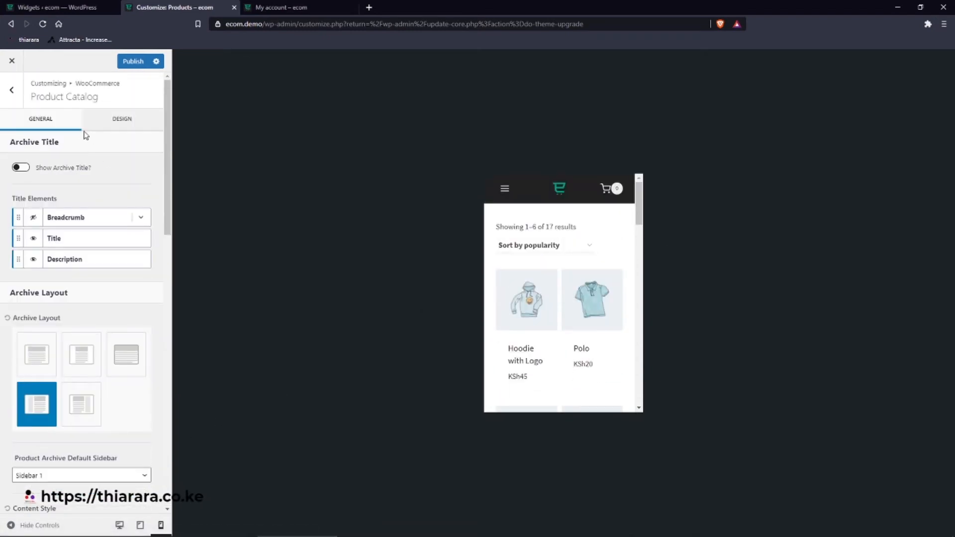
{"action": "left_click", "coordinate": [116, 121]}
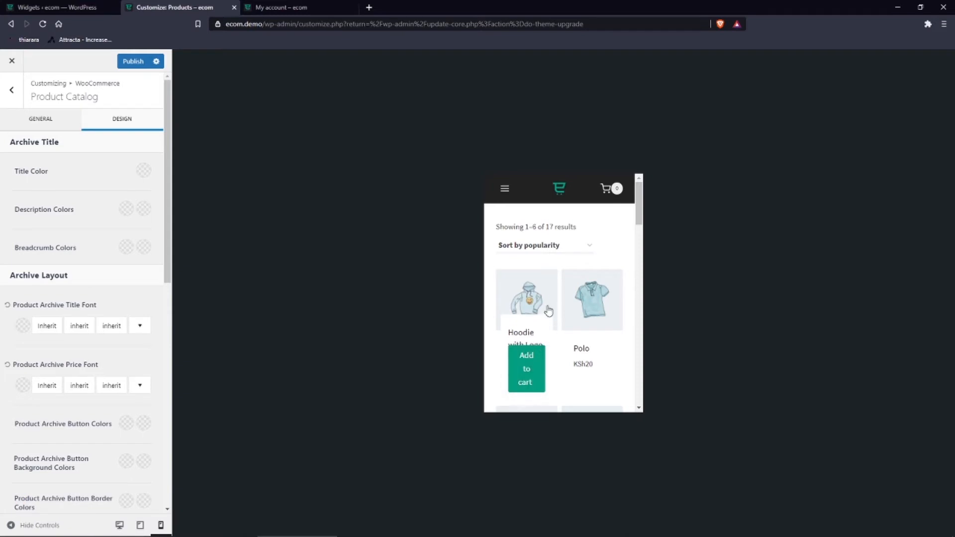
{"action": "left_click", "coordinate": [119, 525]}
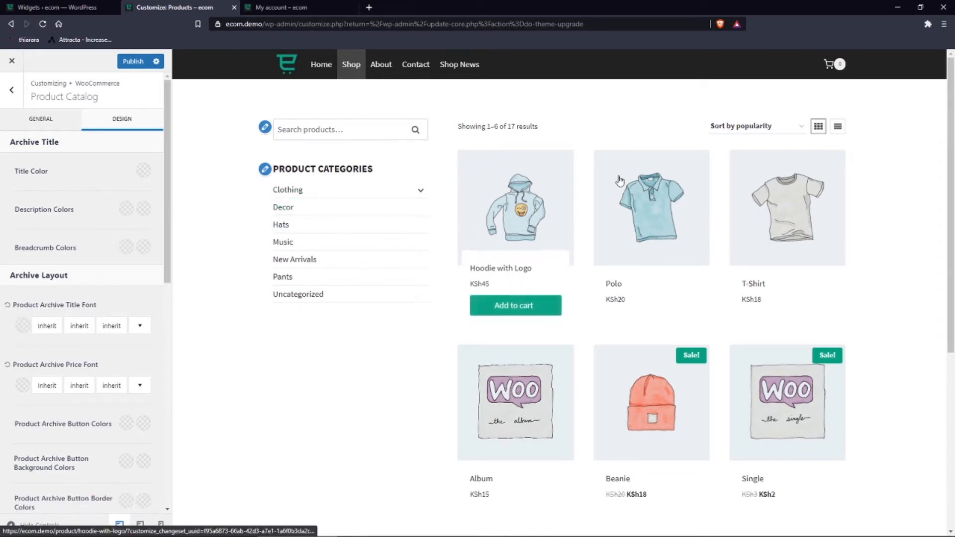
{"action": "left_click", "coordinate": [22, 326]}
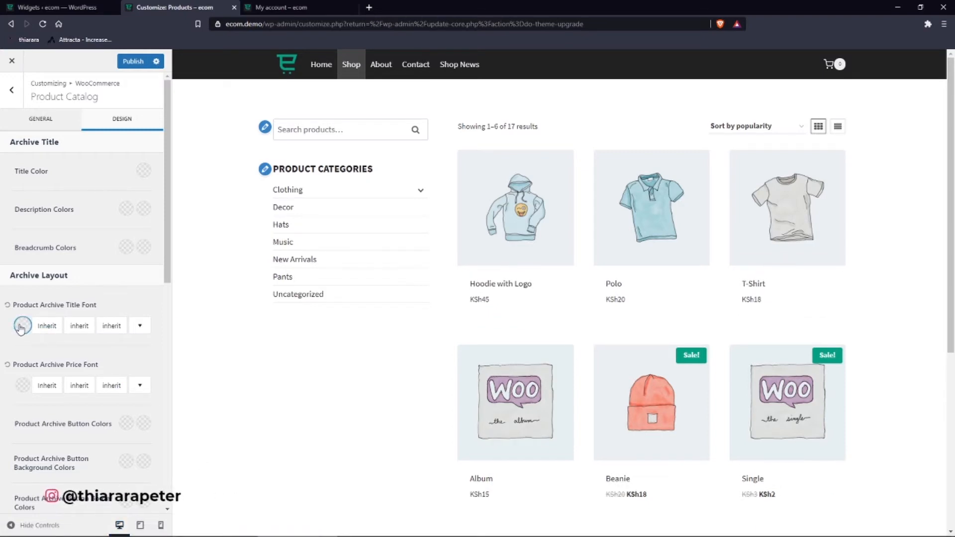
{"action": "left_click", "coordinate": [6, 350]}
{"action": "left_click", "coordinate": [22, 326]}
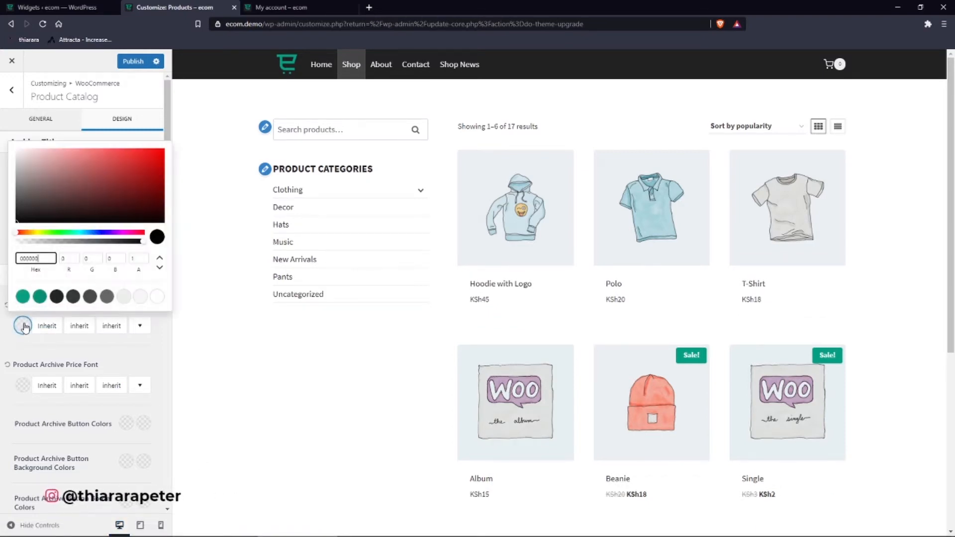
Try green 008F72, orange-red FF3A0E and dark grey 353535 as the product archive title colour.
{"action": "left_click", "coordinate": [44, 299]}
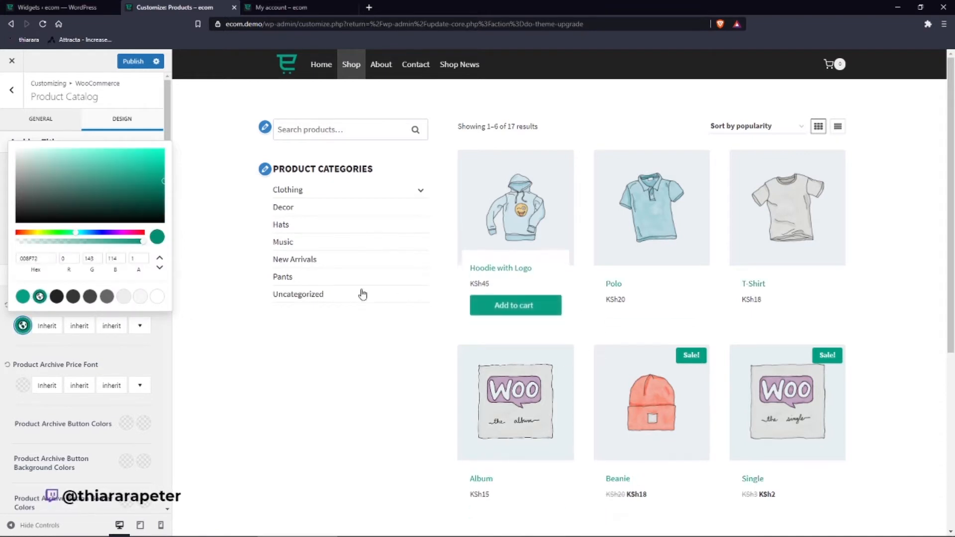
{"action": "left_click", "coordinate": [26, 233]}
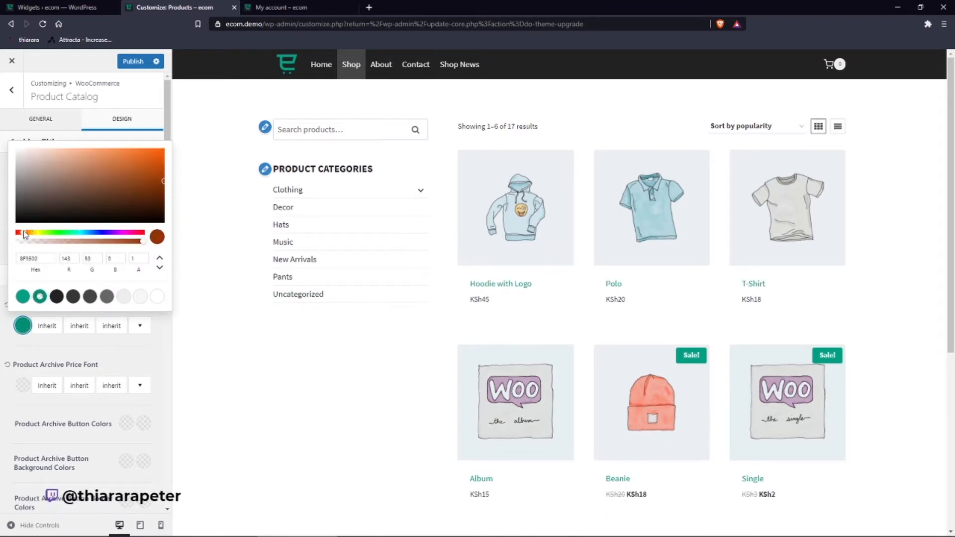
{"action": "left_click", "coordinate": [142, 170]}
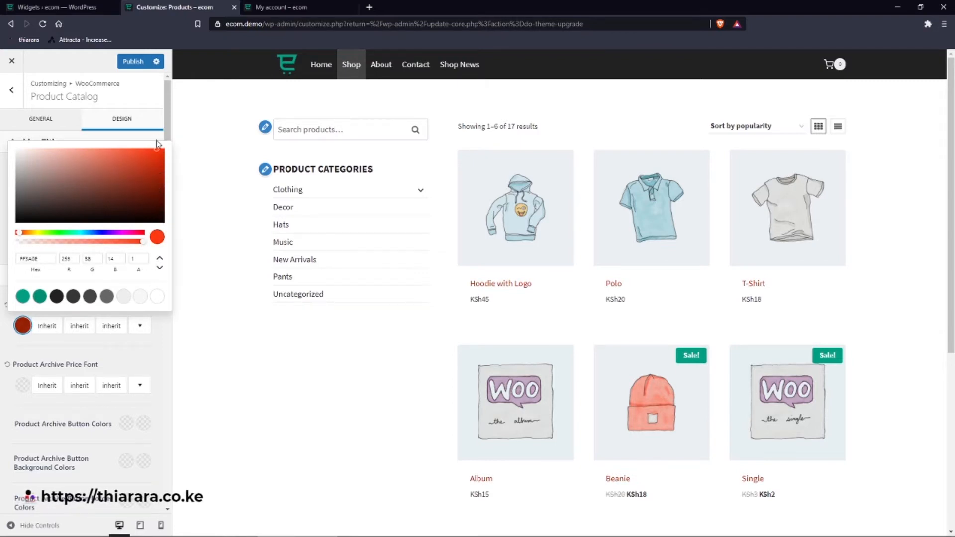
{"action": "left_click", "coordinate": [70, 297]}
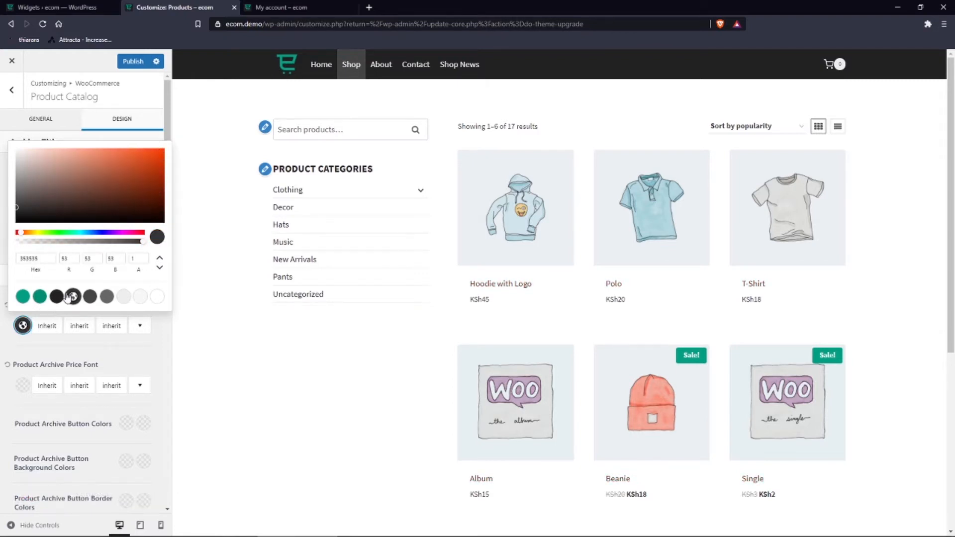
Set the product archive title colour to bright red (FF0A0A), starting from the theme's green and shifting the hue.
{"action": "left_click", "coordinate": [45, 297]}
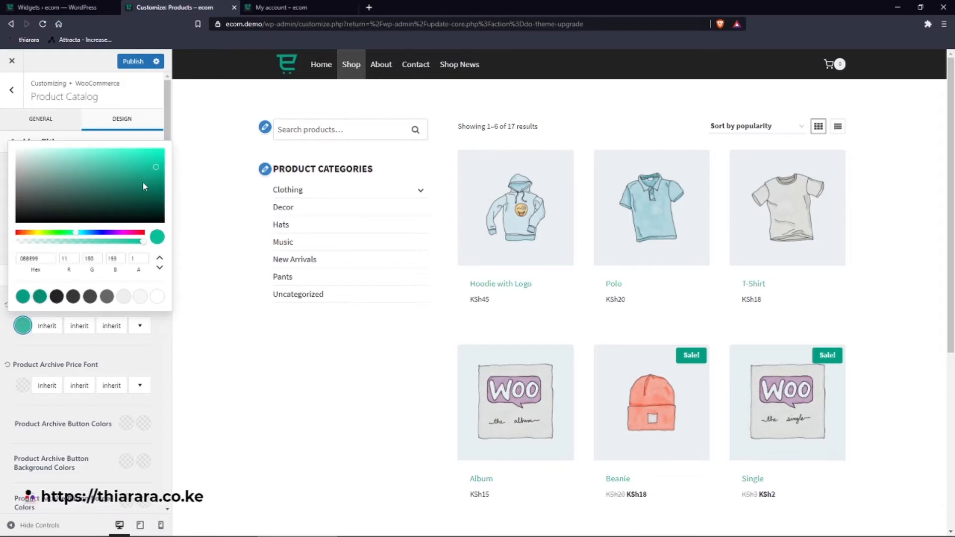
{"action": "left_click_drag", "start_coordinate": [75, 233], "coordinate": [38, 233]}
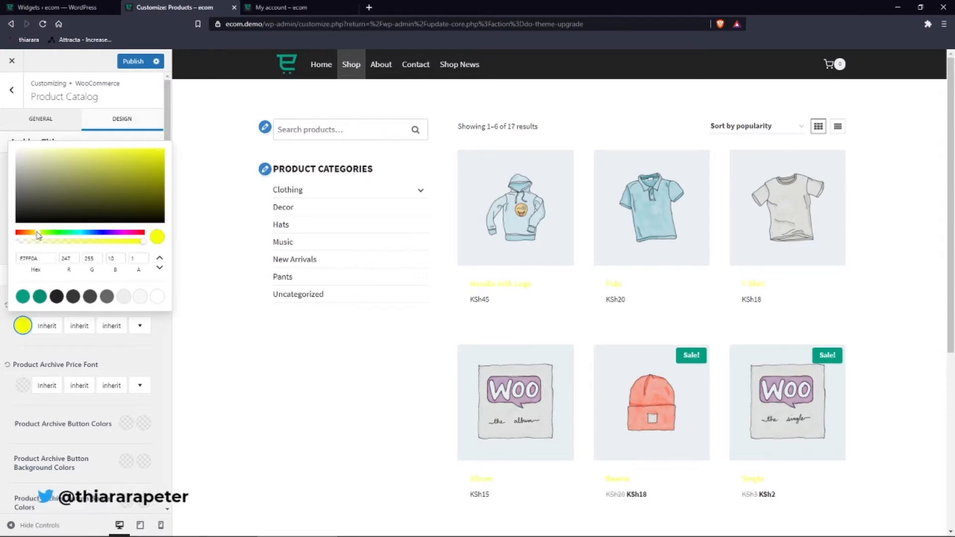
{"action": "left_click_drag", "start_coordinate": [38, 233], "coordinate": [11, 237]}
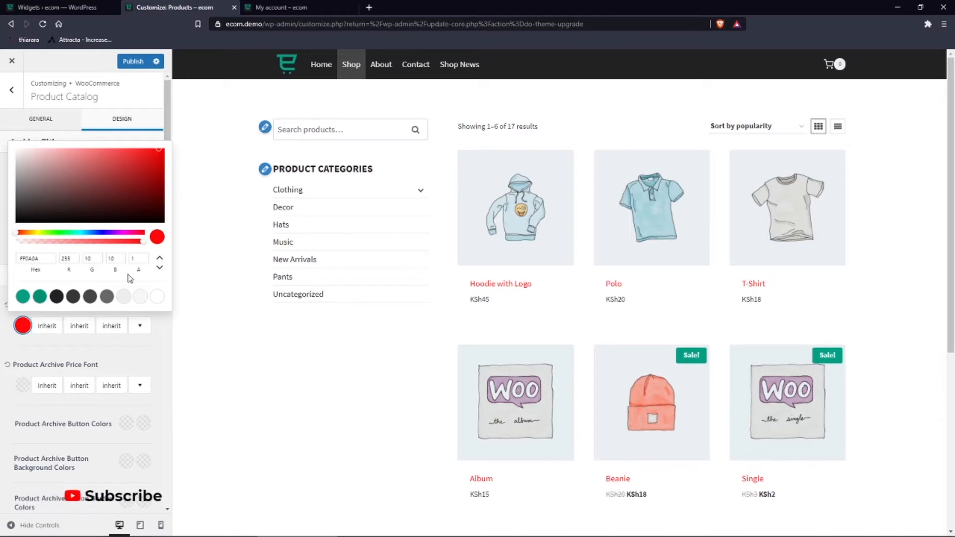
Set the product archive title font to Montserrat.
{"action": "left_click", "coordinate": [47, 327]}
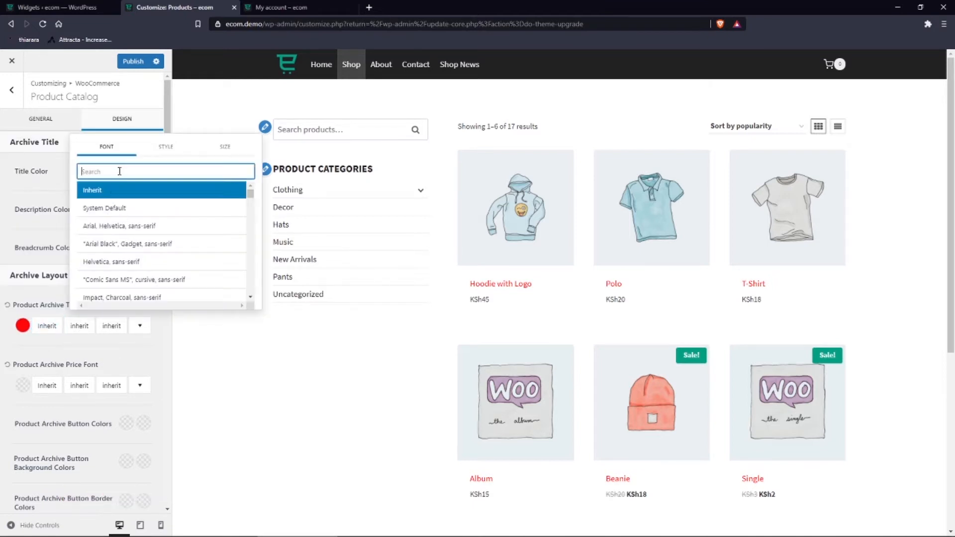
{"action": "type", "text": "mont"}
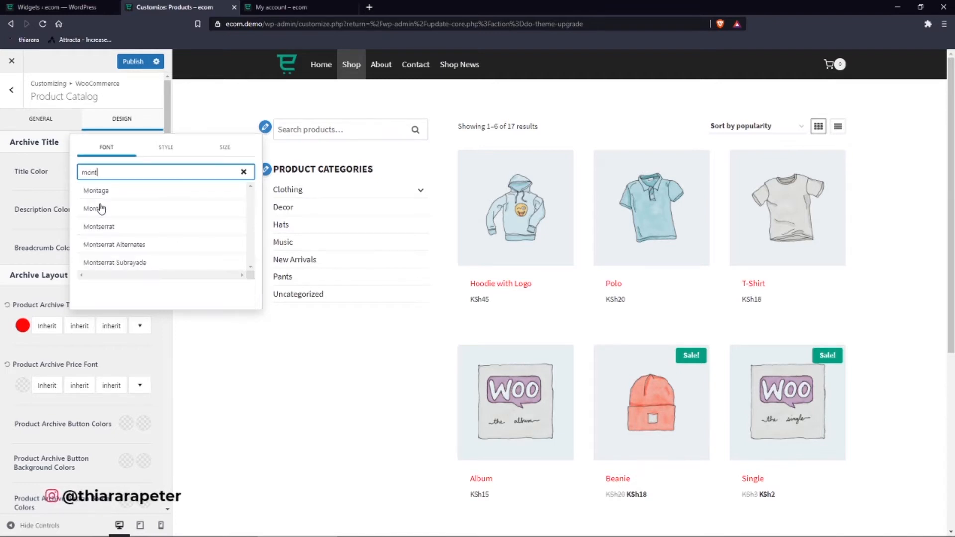
{"action": "left_click", "coordinate": [105, 228]}
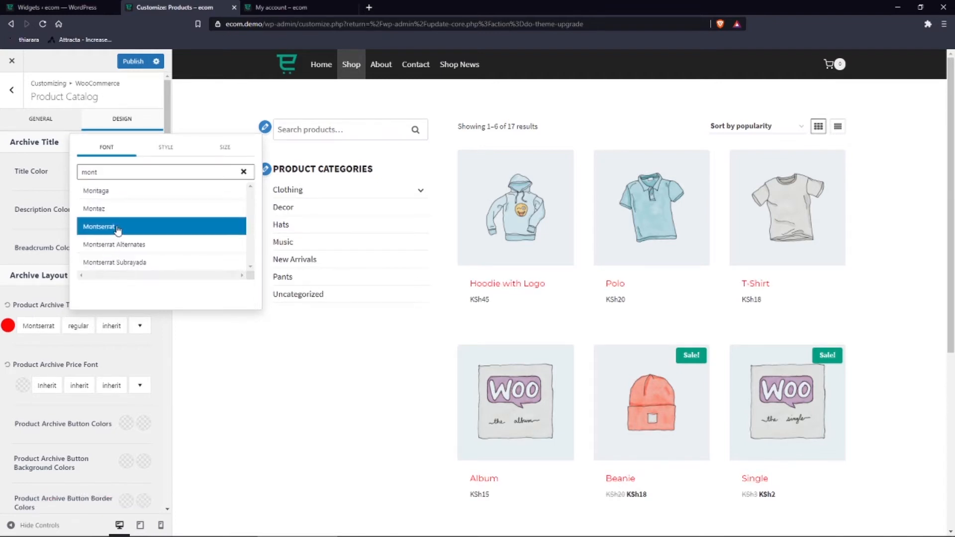
Compare the 600 italic and 700 italic styles on the product archive titles, and set the style to 700.
{"action": "left_click", "coordinate": [88, 325]}
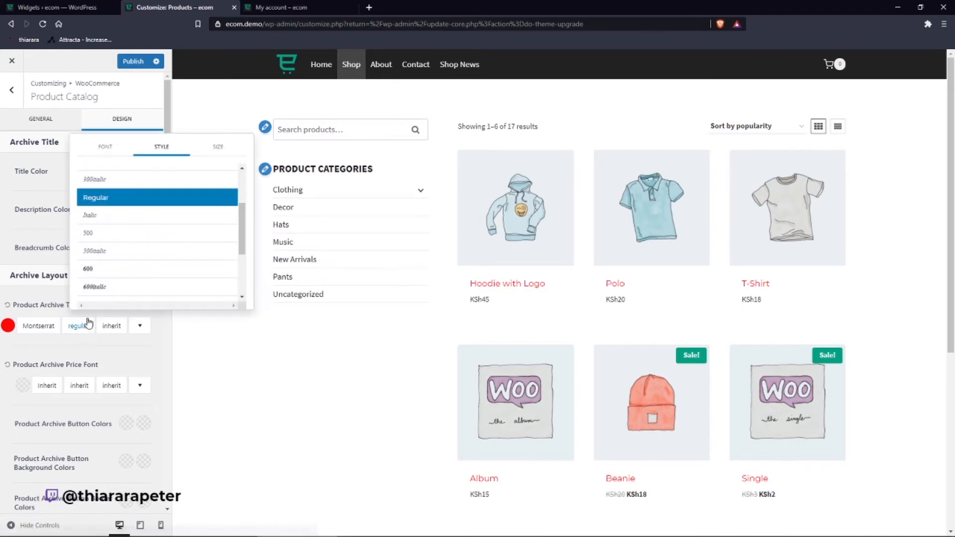
{"action": "scroll", "coordinate": [98, 229], "scroll_direction": "down", "scroll_amount": 2}
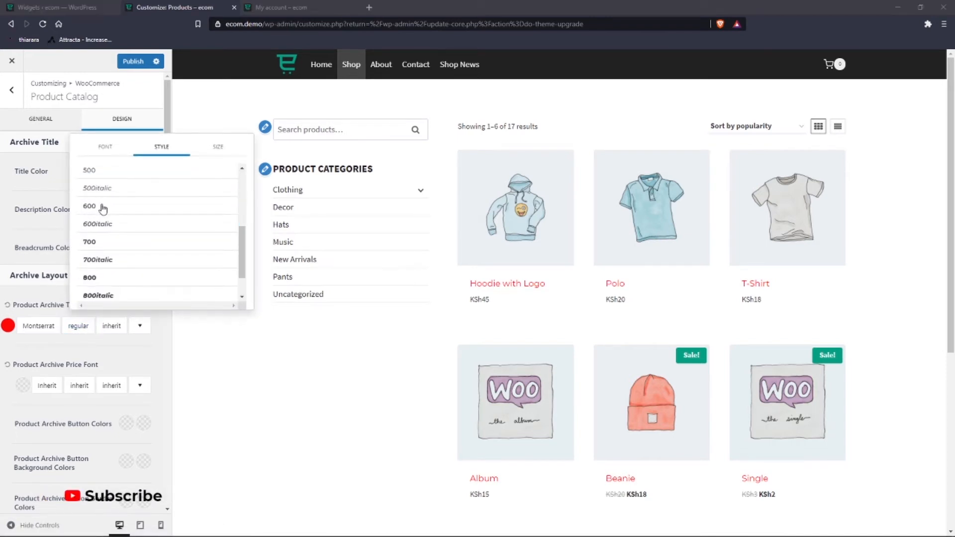
{"action": "left_click", "coordinate": [102, 227]}
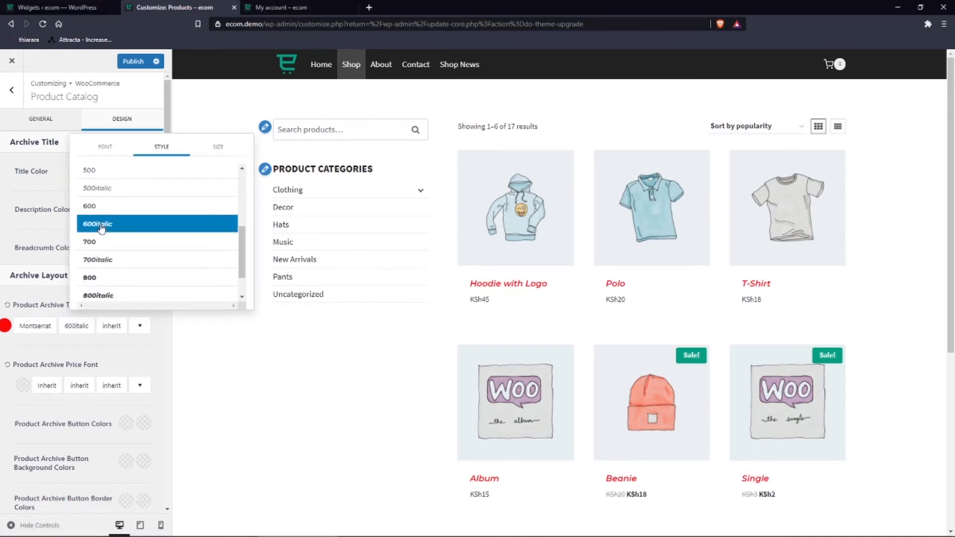
{"action": "left_click", "coordinate": [98, 259]}
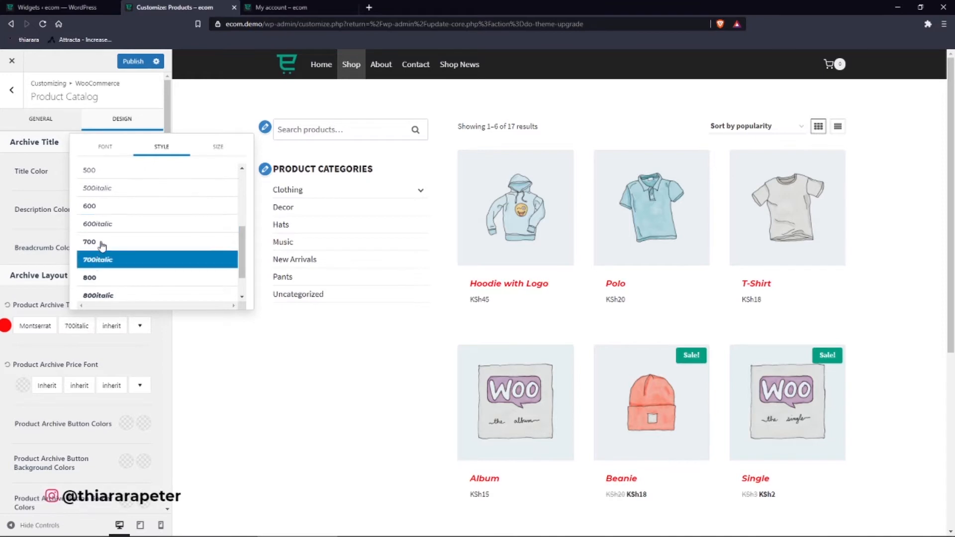
{"action": "left_click", "coordinate": [102, 243]}
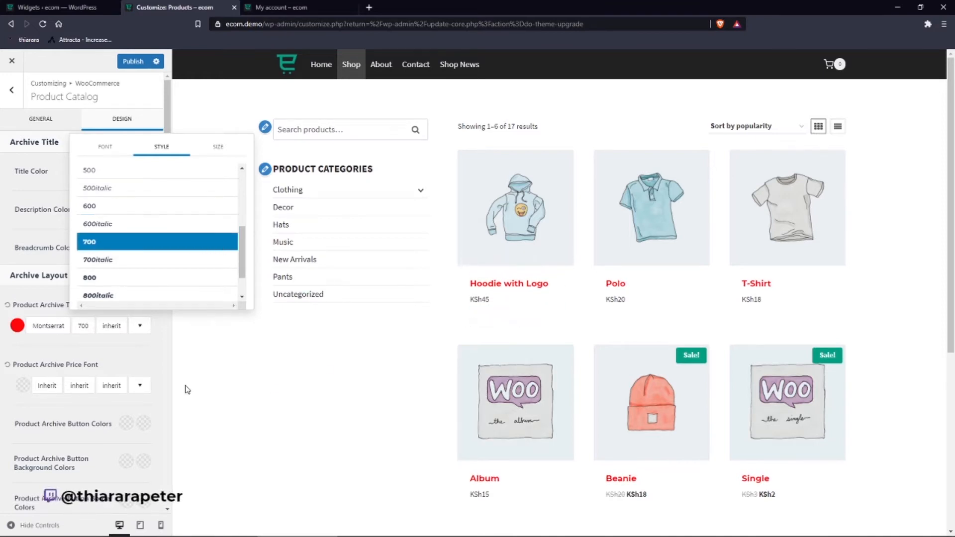
{"action": "left_click", "coordinate": [77, 347]}
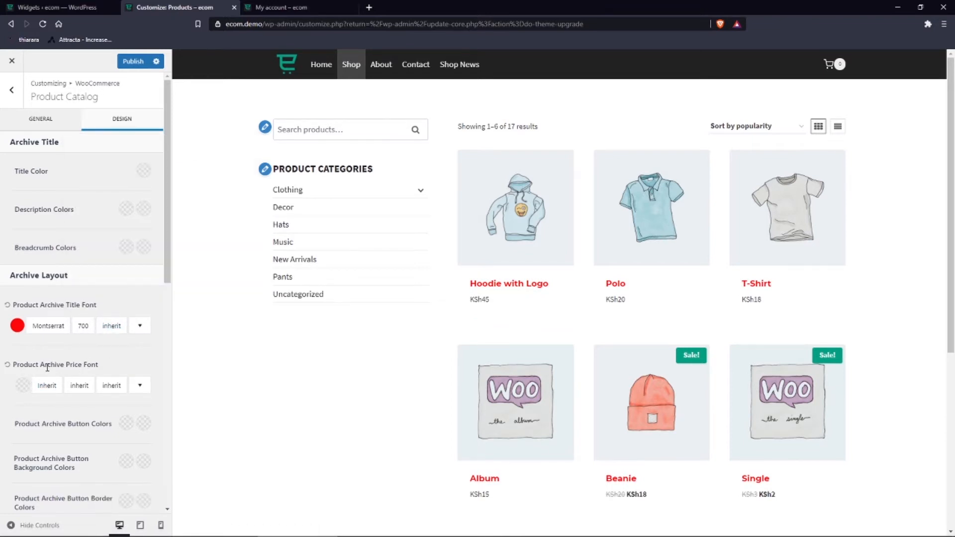
Colour the product archive prices bright red (FF0404) and set their font to Montserrat.
{"action": "left_click", "coordinate": [23, 385]}
{"action": "left_click", "coordinate": [112, 243]}
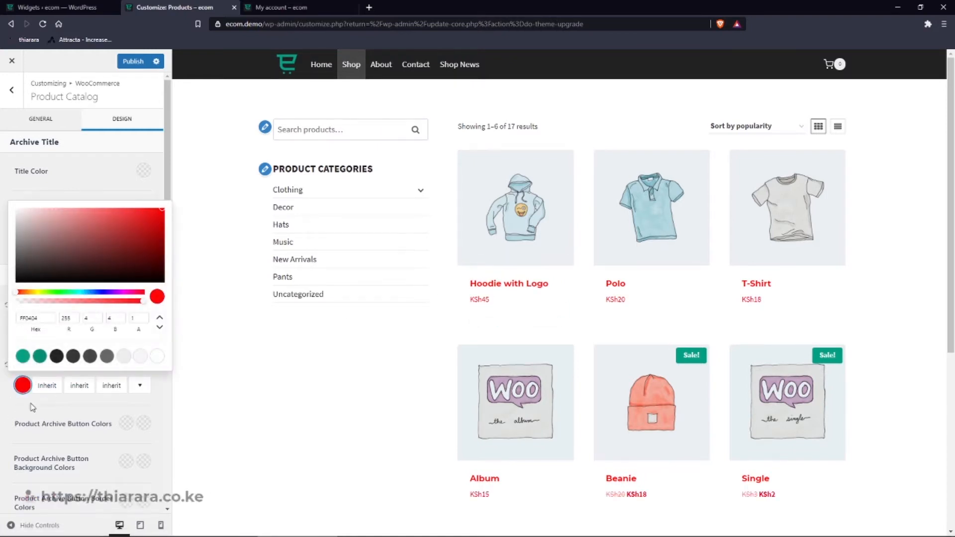
{"action": "left_click", "coordinate": [47, 385]}
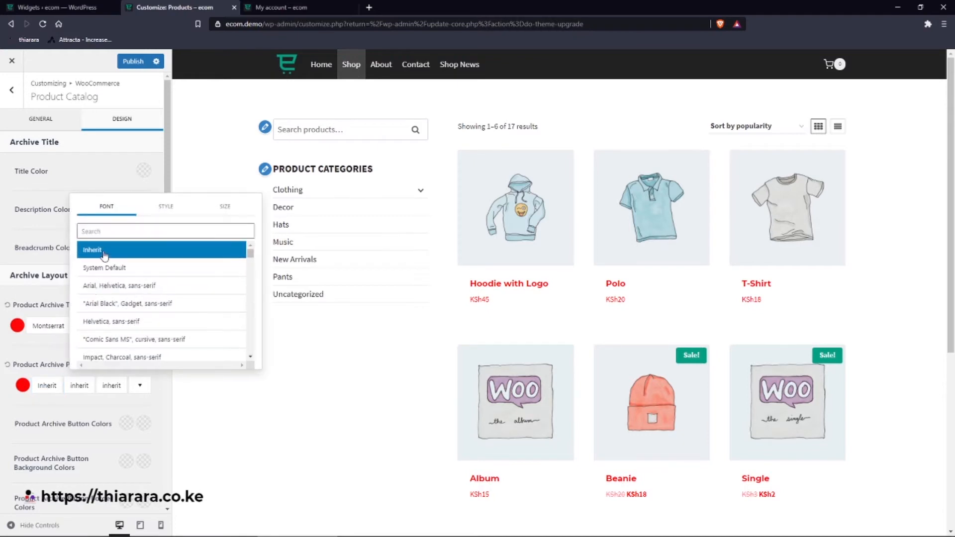
{"action": "type", "text": "mont"}
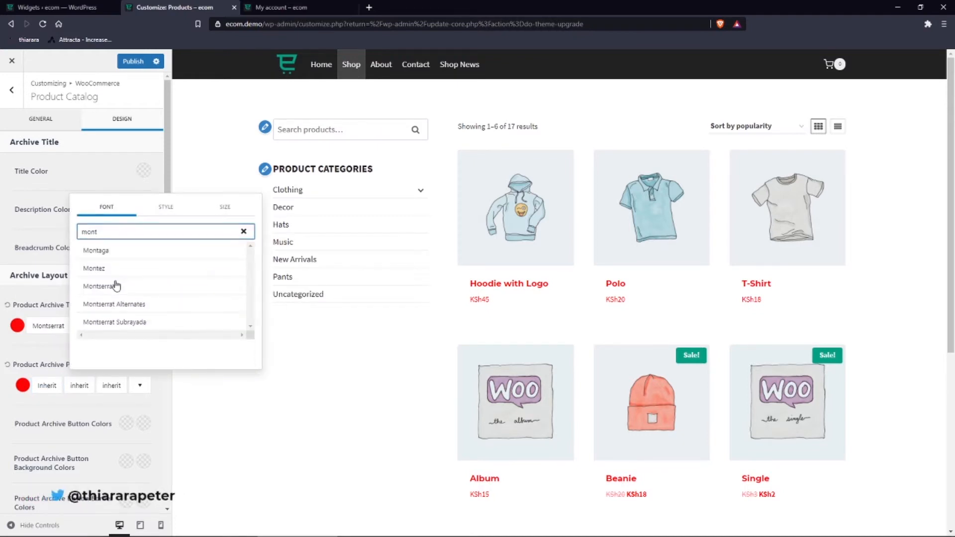
{"action": "left_click", "coordinate": [119, 285]}
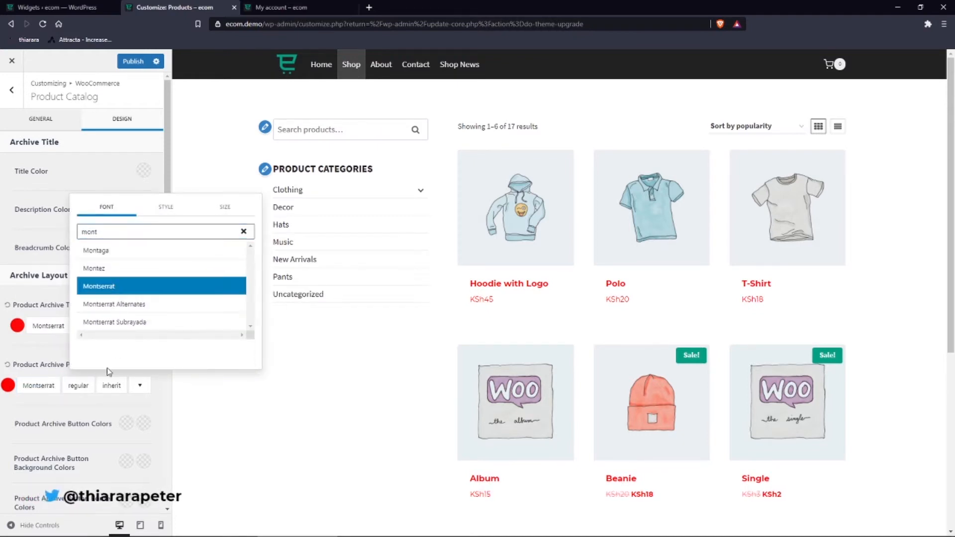
Set the product archive price font style to 800.
{"action": "left_click", "coordinate": [87, 384]}
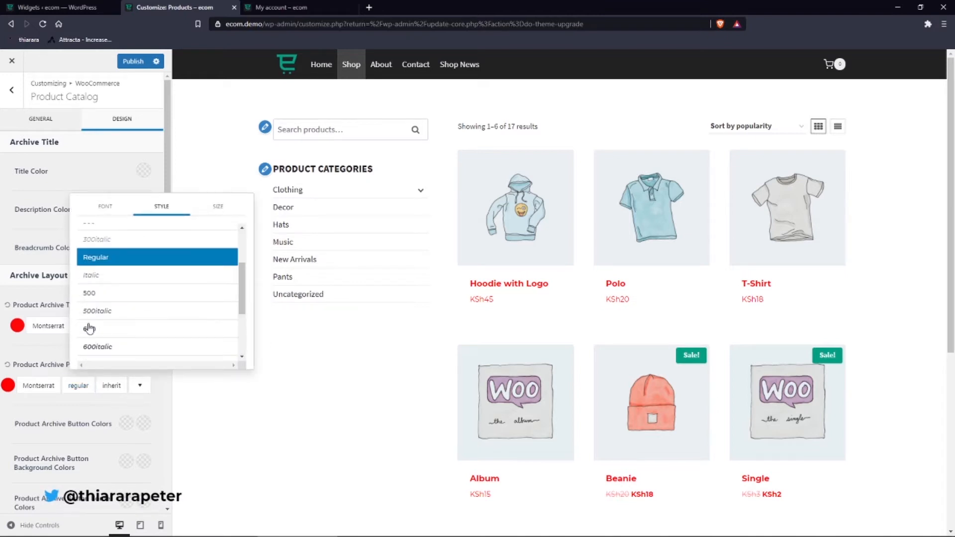
{"action": "scroll", "coordinate": [89, 328], "scroll_direction": "down", "scroll_amount": 2}
{"action": "left_click", "coordinate": [92, 298]}
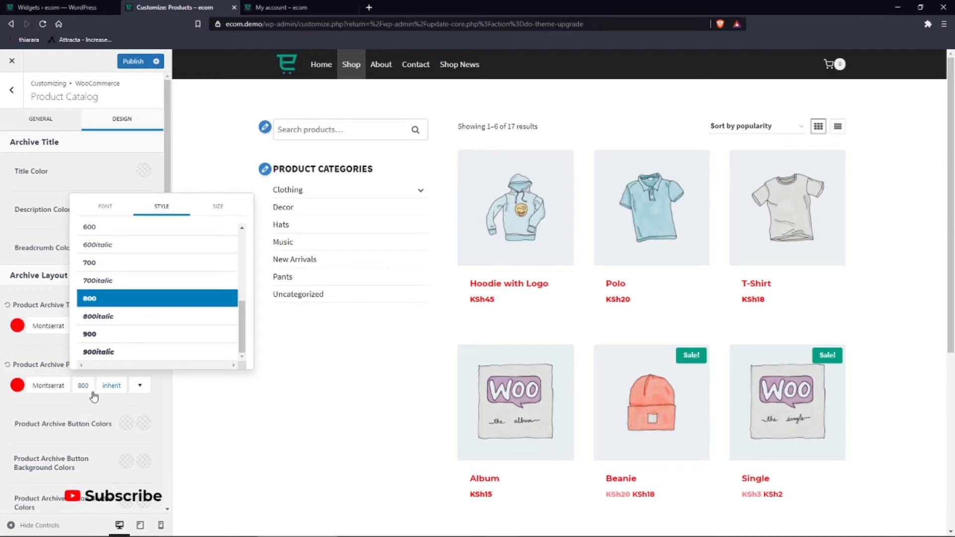
{"action": "left_click", "coordinate": [70, 407]}
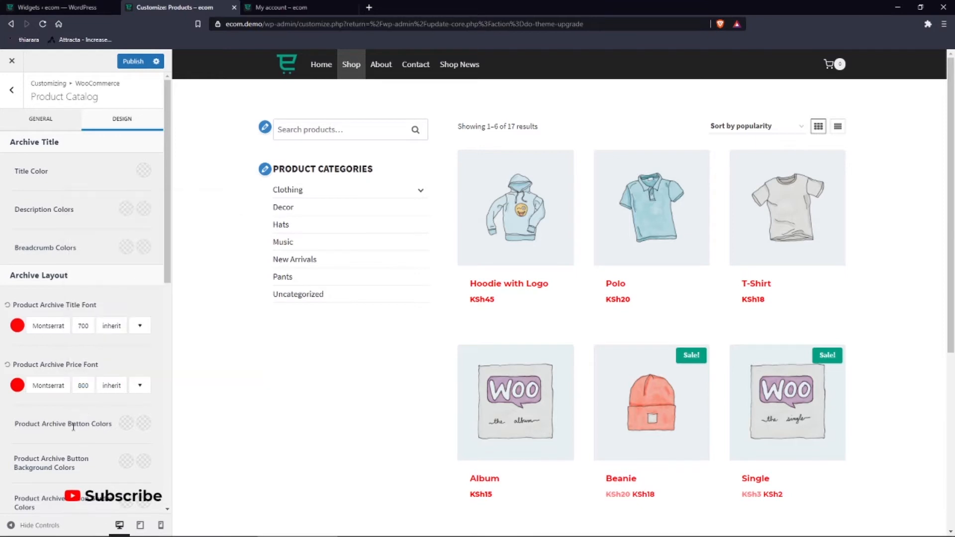
Colour the product archive button text dark red (9E1111).
{"action": "left_click", "coordinate": [126, 424]}
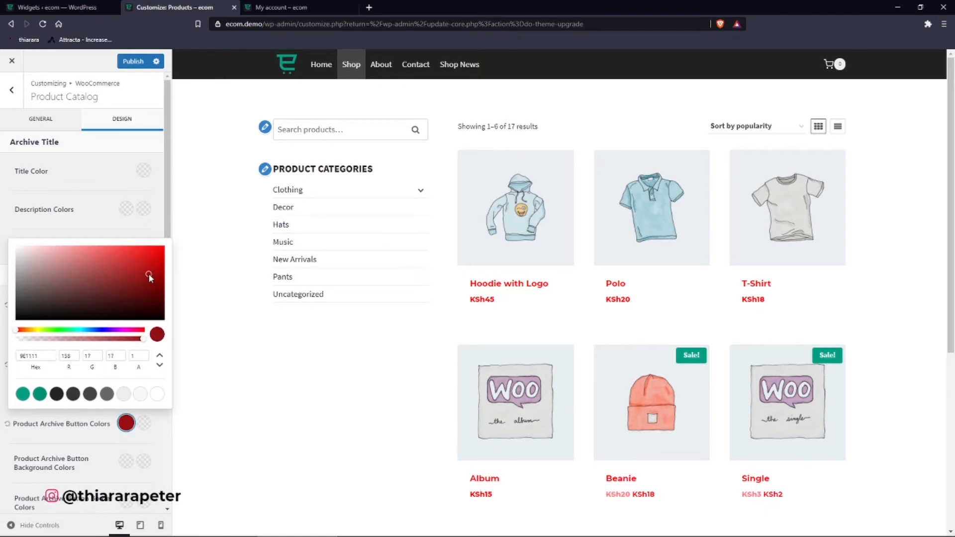
{"action": "mouse_move", "coordinate": [501, 306]}
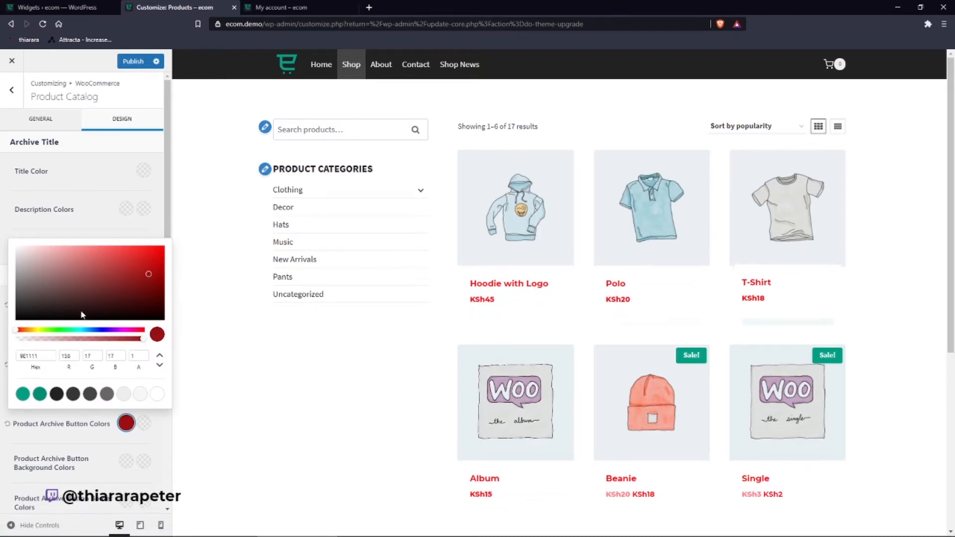
{"action": "left_click", "coordinate": [98, 446]}
Set the product archive button border radius to 50 px and check the Add to cart button in the preview.
{"action": "scroll", "coordinate": [49, 413], "scroll_direction": "down", "scroll_amount": 5}
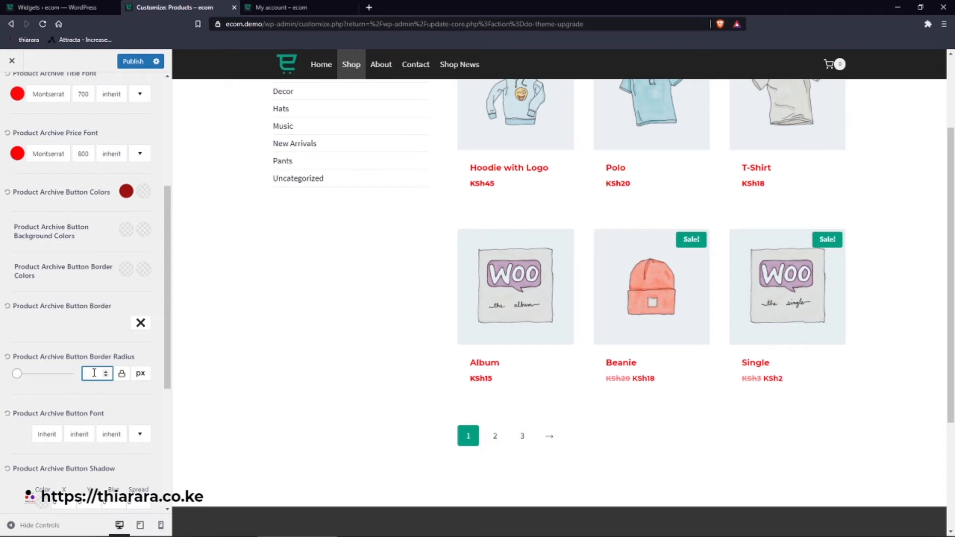
{"action": "type", "text": "50"}
{"action": "scroll", "coordinate": [35, 437], "scroll_direction": "down", "scroll_amount": 5}
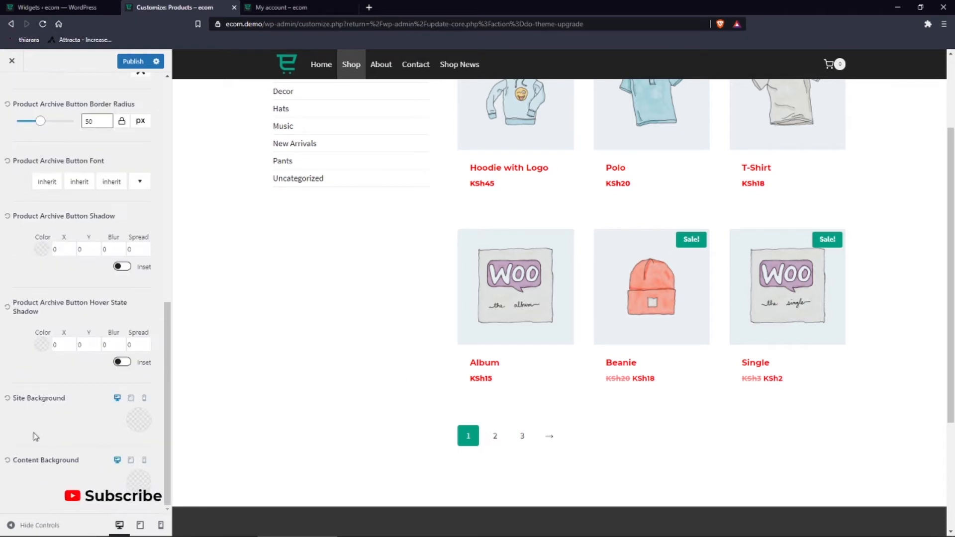
{"action": "left_click", "coordinate": [133, 486]}
{"action": "scroll", "coordinate": [468, 296], "scroll_direction": "up", "scroll_amount": 3}
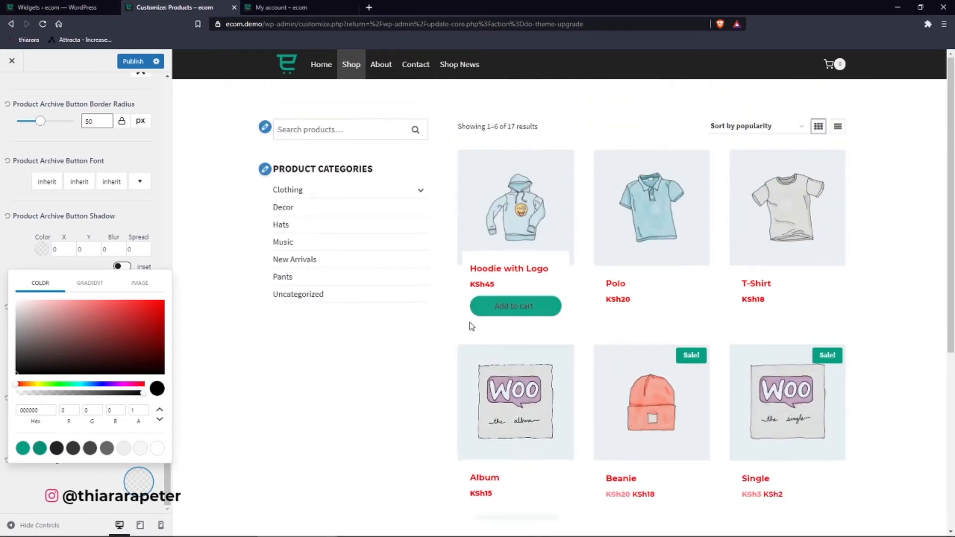
{"action": "mouse_move", "coordinate": [514, 312]}
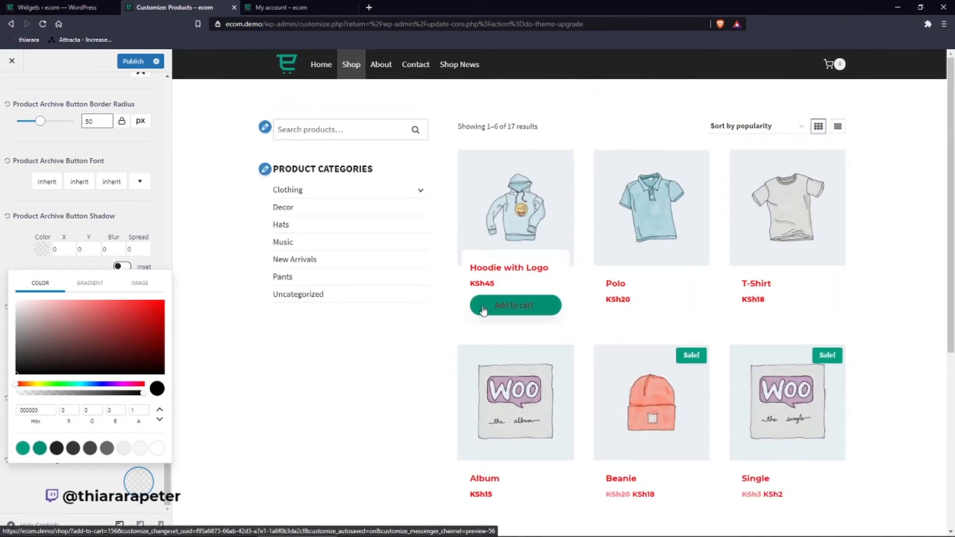
{"action": "left_click", "coordinate": [8, 245]}
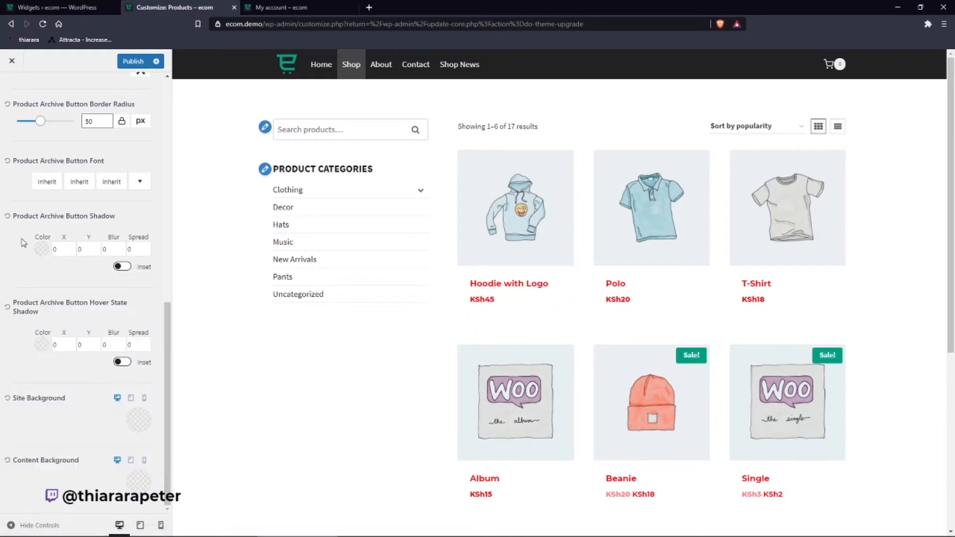
Give the product archive buttons a red border with a dotted style.
{"action": "scroll", "coordinate": [57, 258], "scroll_direction": "up", "scroll_amount": 5}
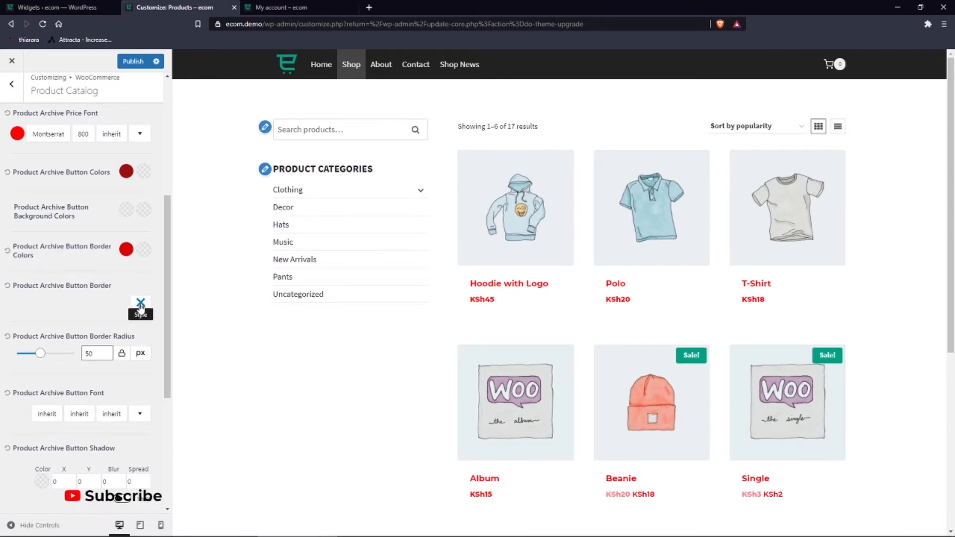
{"action": "left_click", "coordinate": [143, 308]}
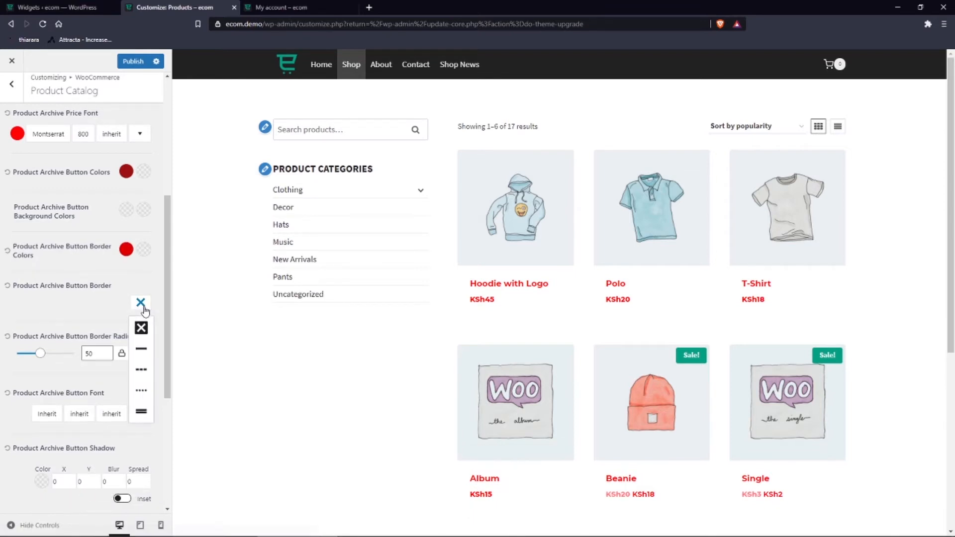
{"action": "left_click", "coordinate": [142, 393]}
{"action": "mouse_move", "coordinate": [508, 313]}
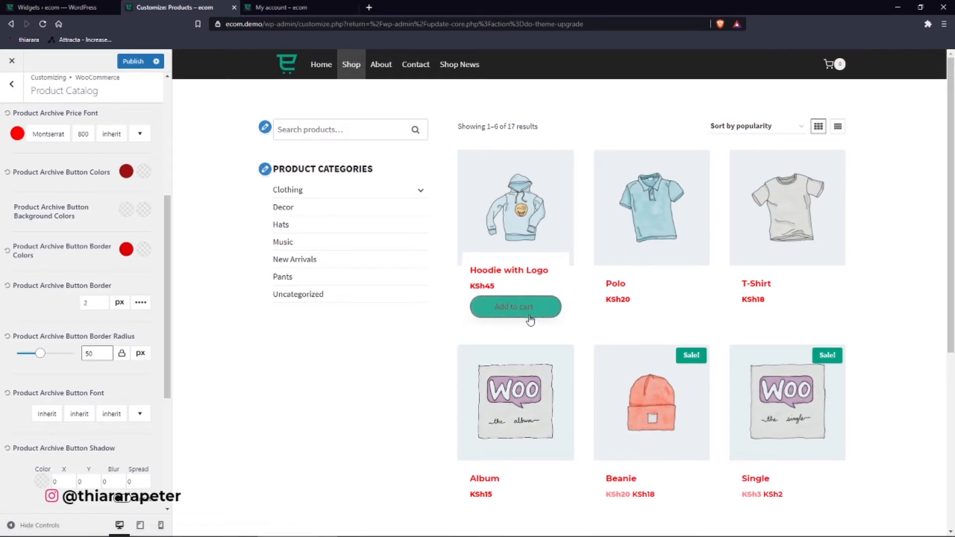
Try a 20 px width for the product archive button border and set it back to 2 px.
{"action": "left_click", "coordinate": [101, 301]}
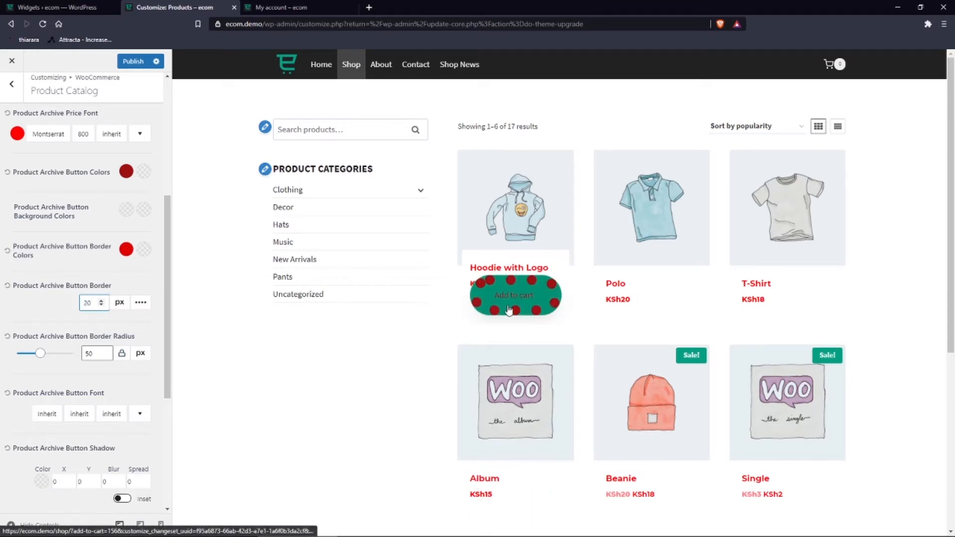
{"action": "left_click_drag", "start_coordinate": [93, 303], "coordinate": [68, 313]}
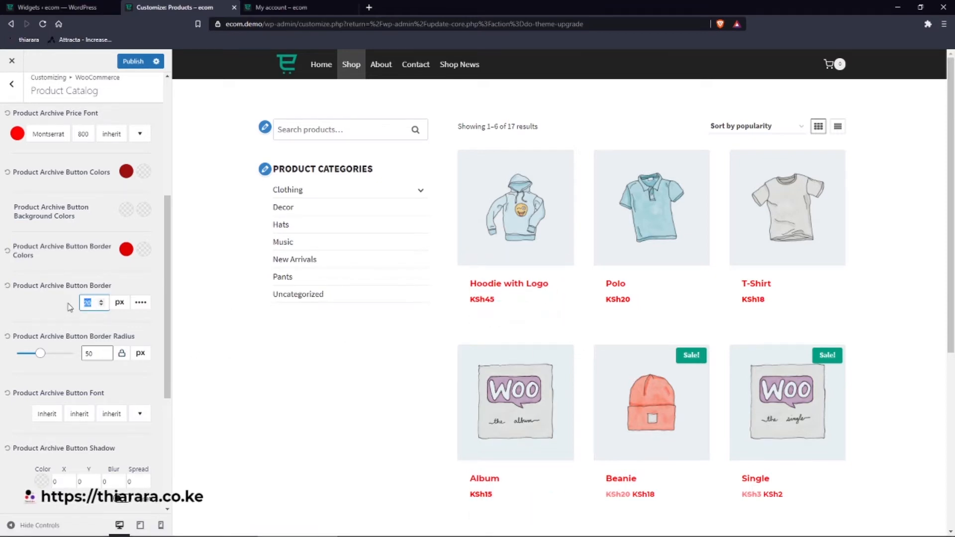
{"action": "mouse_move", "coordinate": [475, 318]}
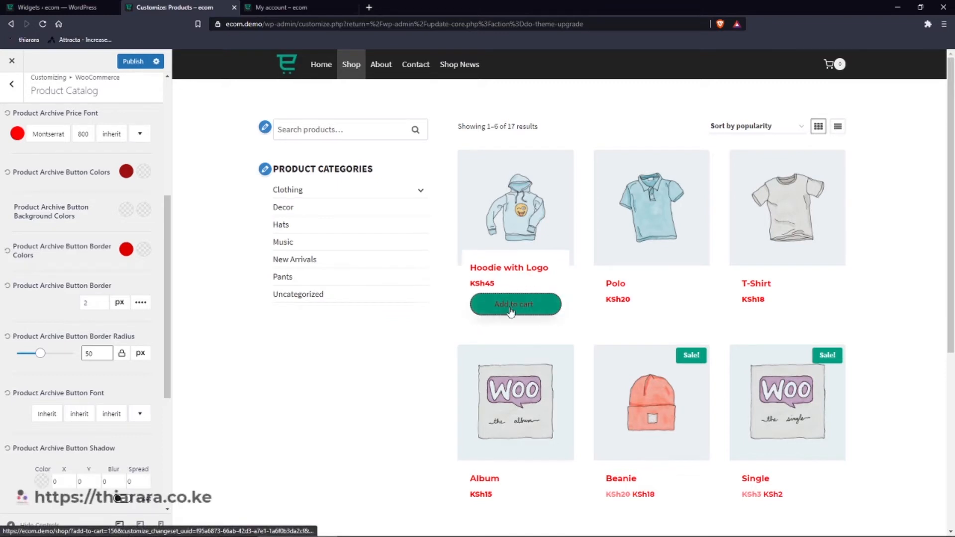
Try several colours for the catalog's content background and settle on a light pinkish grey.
{"action": "scroll", "coordinate": [80, 395], "scroll_direction": "down", "scroll_amount": 5}
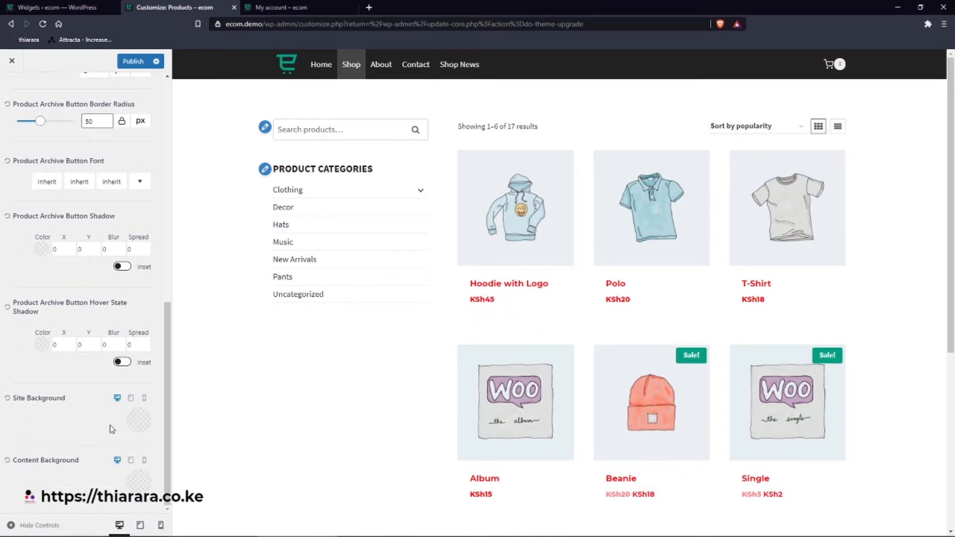
{"action": "left_click", "coordinate": [131, 483]}
{"action": "left_click", "coordinate": [76, 328]}
{"action": "mouse_move", "coordinate": [77, 329]}
{"action": "left_mouse_down"}
{"action": "mouse_move", "coordinate": [125, 320]}
{"action": "mouse_move", "coordinate": [44, 309]}
{"action": "mouse_move", "coordinate": [23, 321]}
{"action": "mouse_move", "coordinate": [17, 309]}
{"action": "left_mouse_up"}
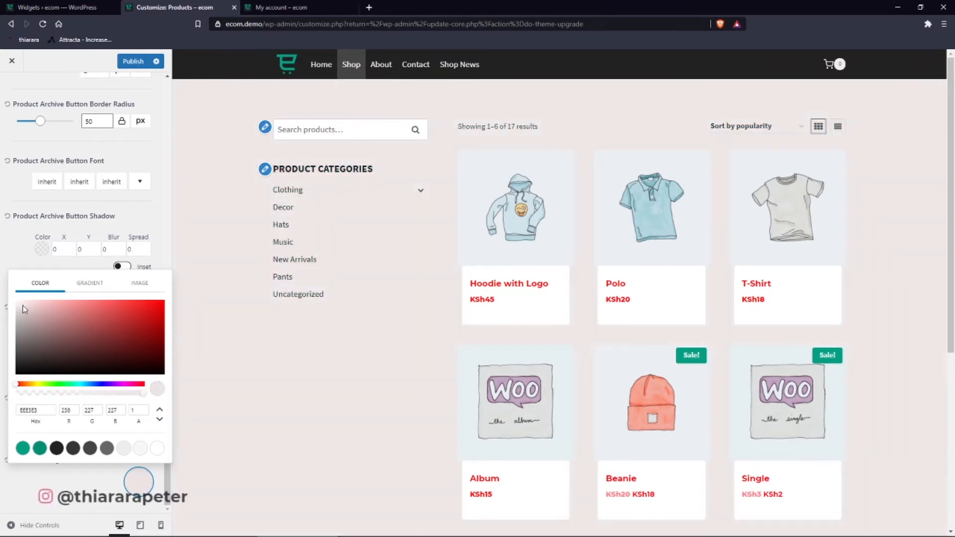
{"action": "left_click", "coordinate": [82, 343]}
{"action": "left_click_drag", "start_coordinate": [56, 335], "coordinate": [21, 310]}
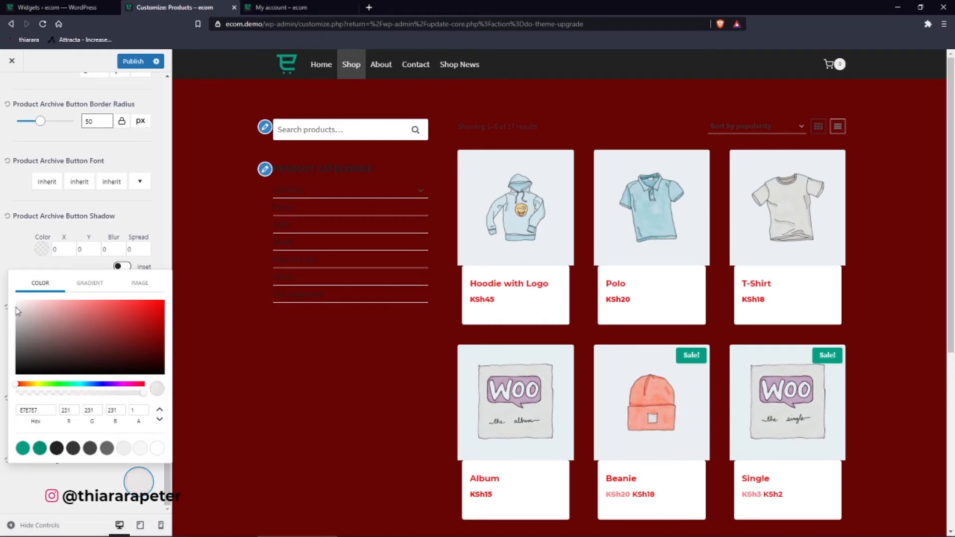
{"action": "left_click", "coordinate": [214, 372]}
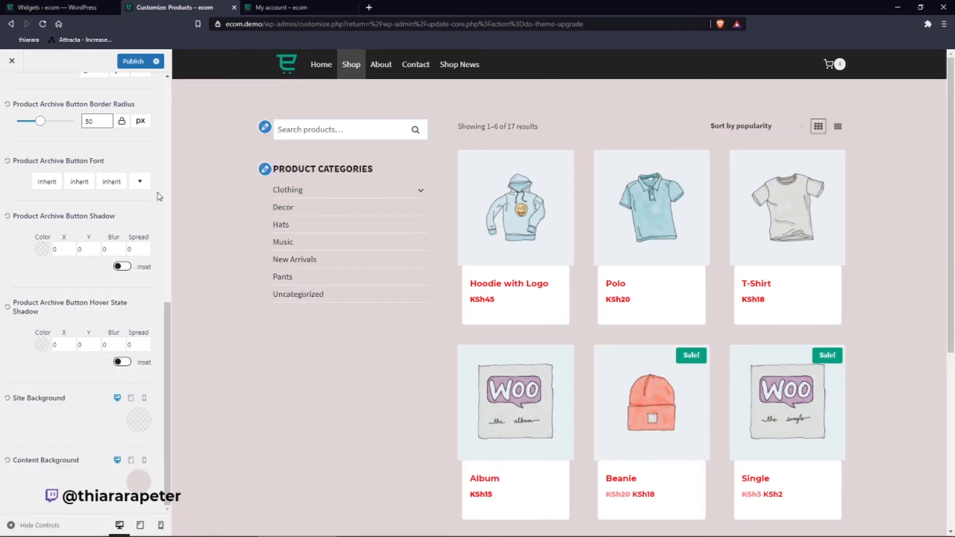
Publish the Product Catalog changes and open the Single Product Layout settings with the Hoodie with Logo product previewed.
{"action": "scroll", "coordinate": [159, 197], "scroll_direction": "up", "scroll_amount": 10}
{"action": "left_click", "coordinate": [12, 90]}
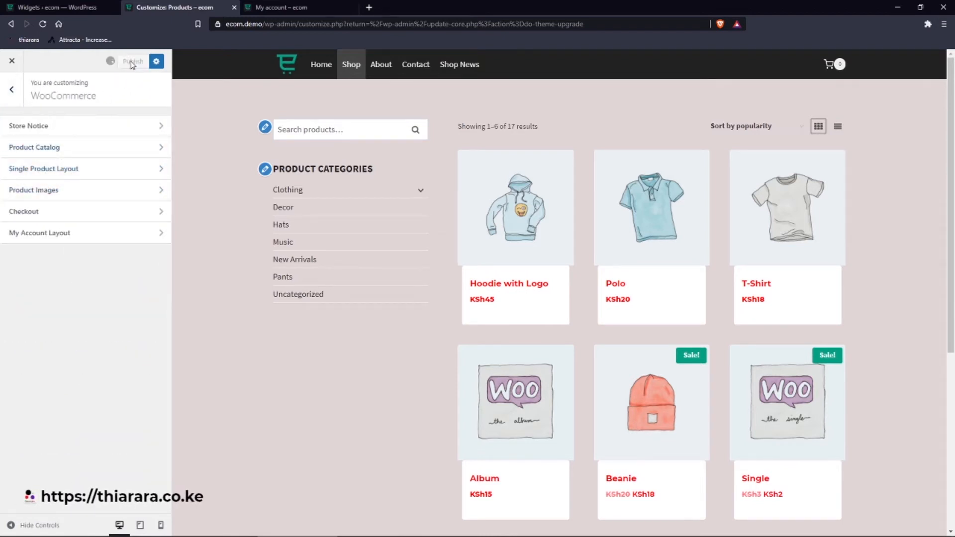
{"action": "left_click", "coordinate": [92, 170]}
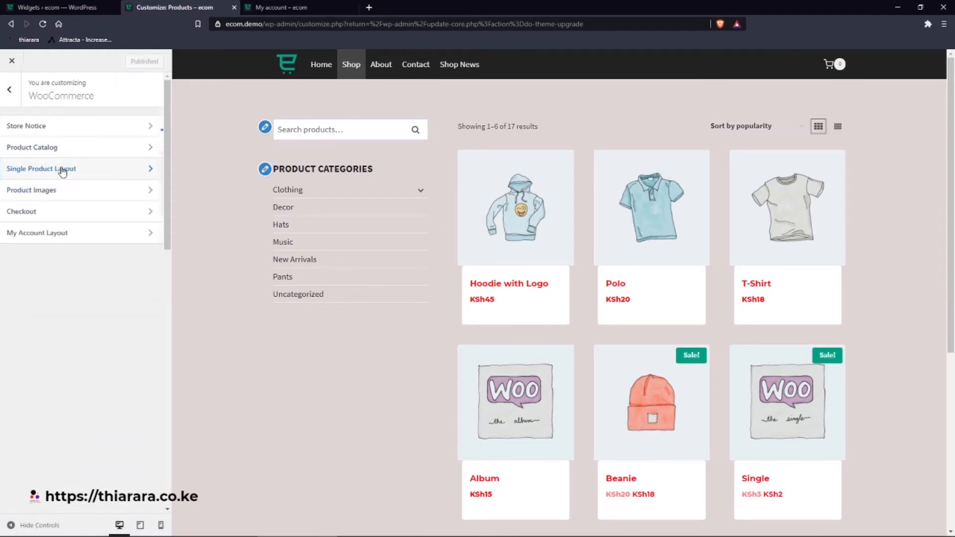
{"action": "left_click", "coordinate": [513, 220]}
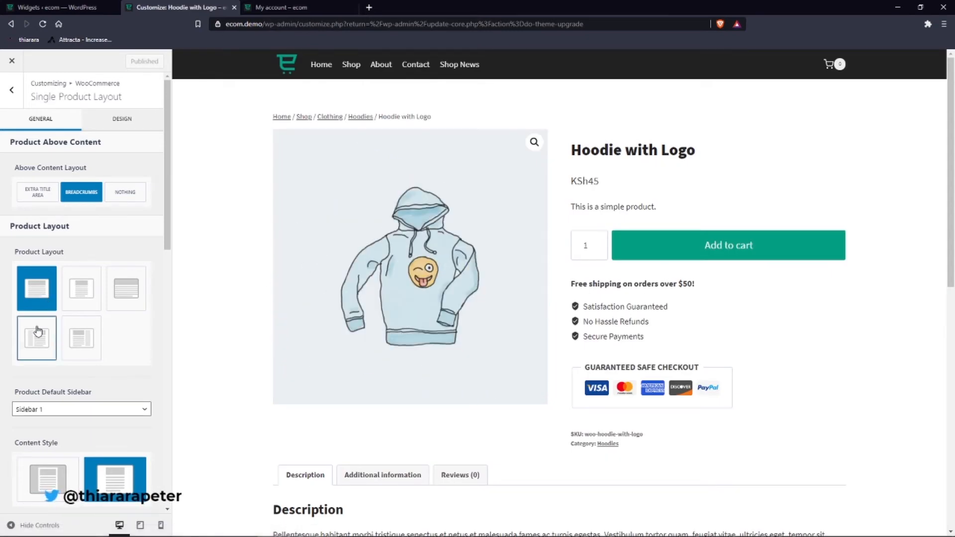
Try Extra Title Area and Nothing as the single product's above content layout, and return it to Breadcrumbs.
{"action": "scroll", "coordinate": [38, 331], "scroll_direction": "down", "scroll_amount": 2}
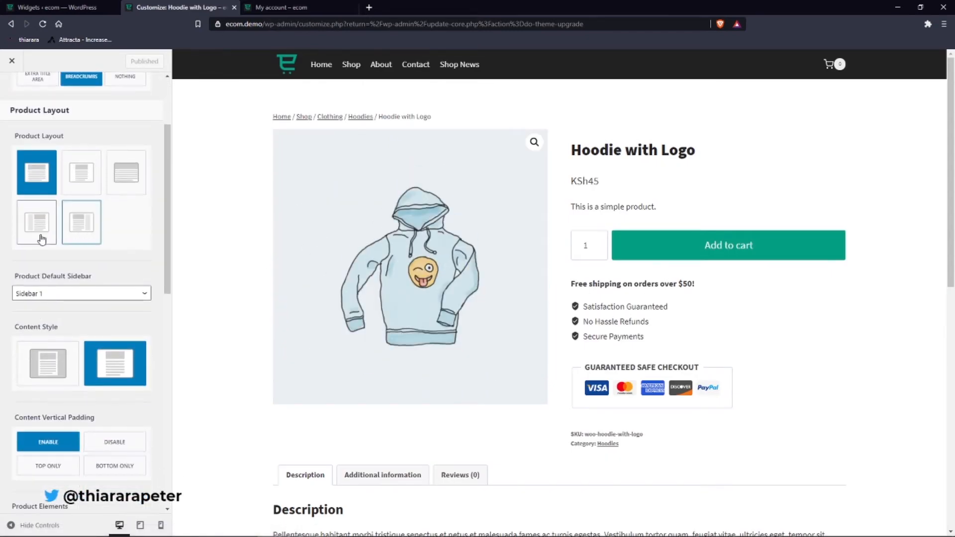
{"action": "scroll", "coordinate": [43, 249], "scroll_direction": "up", "scroll_amount": 2}
{"action": "left_click", "coordinate": [42, 195]}
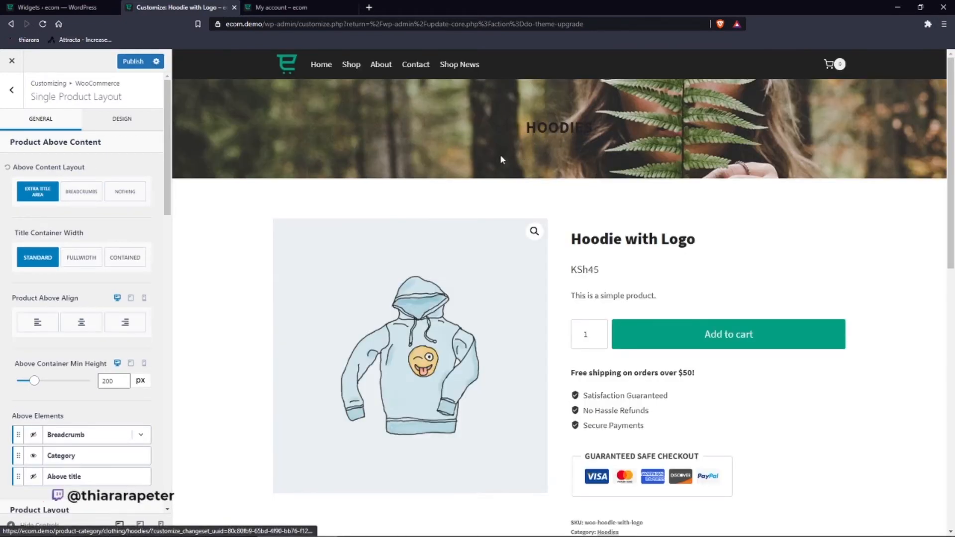
{"action": "left_click", "coordinate": [126, 193]}
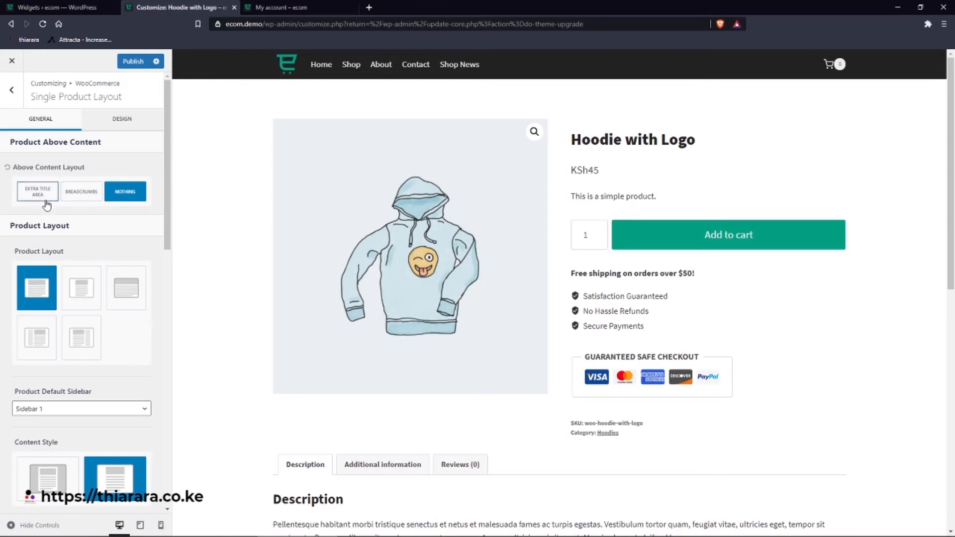
{"action": "left_click", "coordinate": [83, 194]}
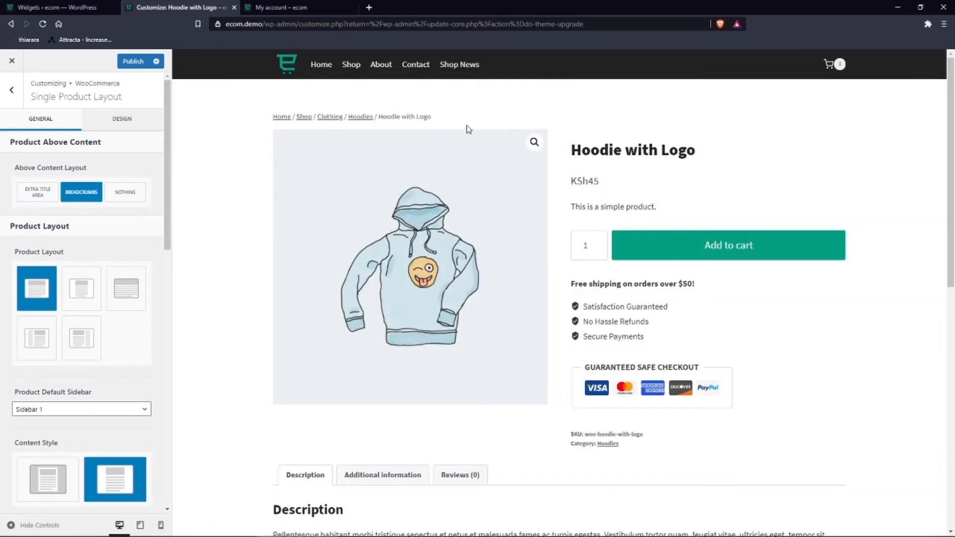
{"action": "left_click_drag", "start_coordinate": [468, 128], "coordinate": [300, 109]}
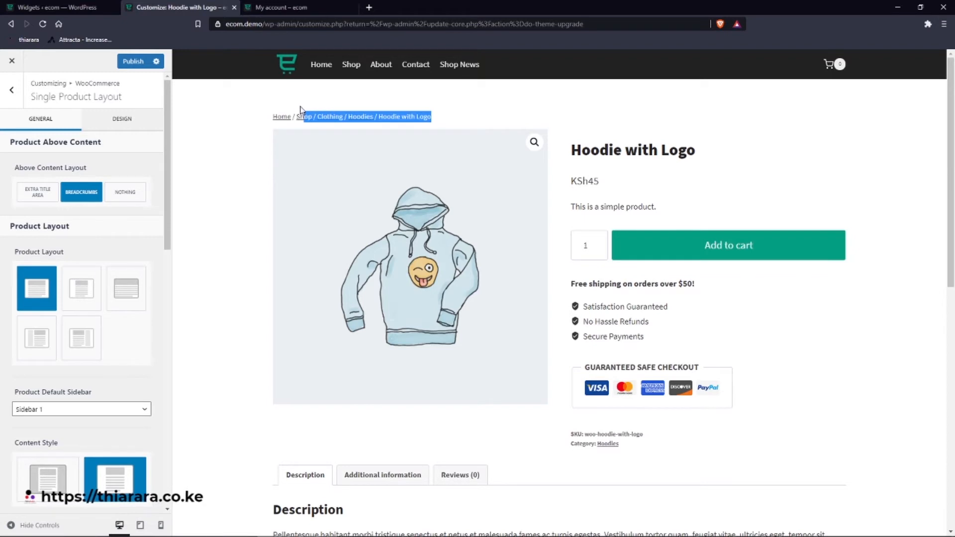
{"action": "left_click", "coordinate": [263, 120]}
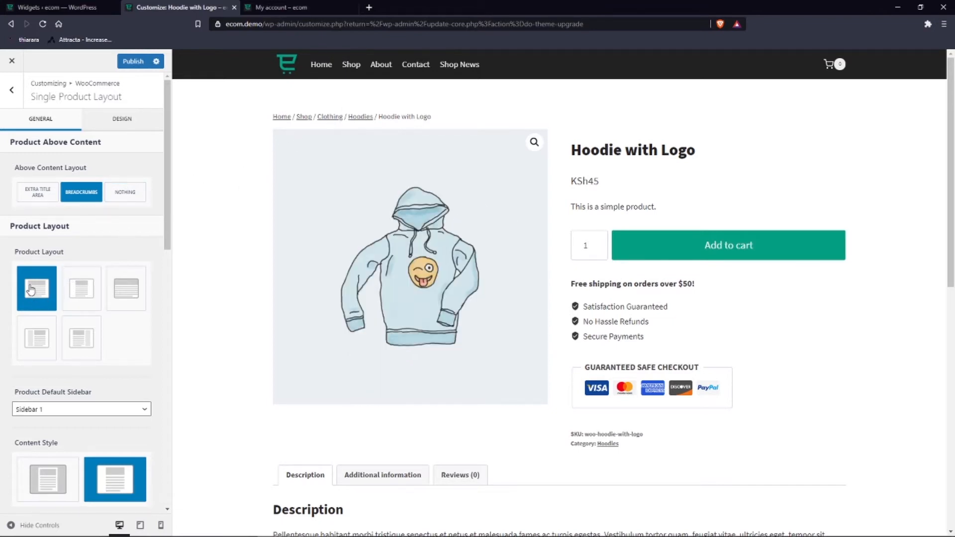
Try the left sidebar product layout, return to the normal layout, and look at the default sidebar choices.
{"action": "left_click", "coordinate": [37, 340]}
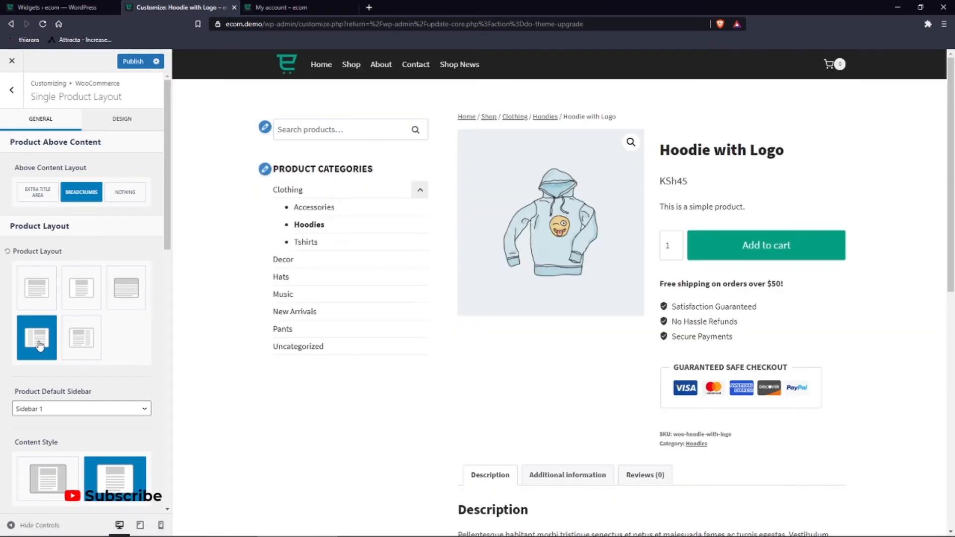
{"action": "left_click", "coordinate": [37, 294]}
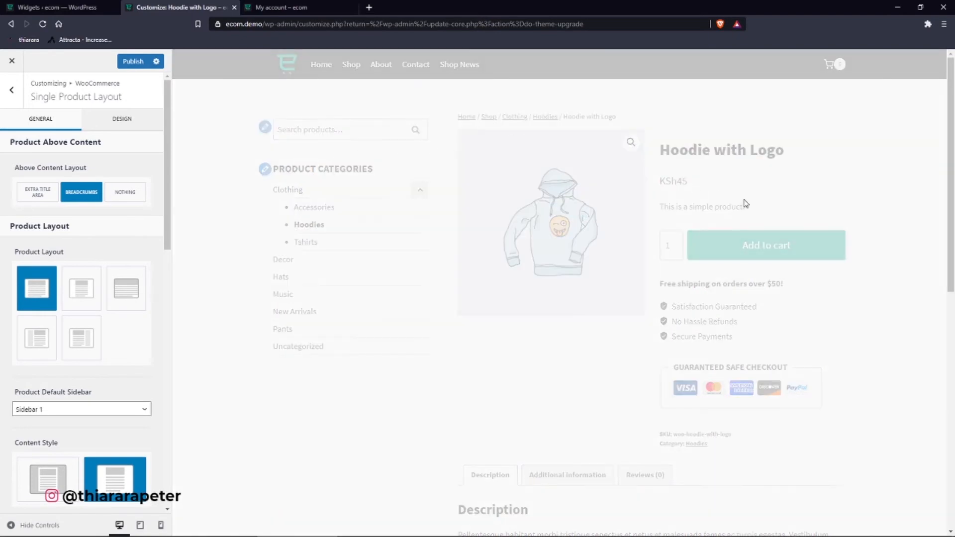
{"action": "scroll", "coordinate": [293, 345], "scroll_direction": "down", "scroll_amount": 3}
{"action": "scroll", "coordinate": [56, 391], "scroll_direction": "down", "scroll_amount": 3}
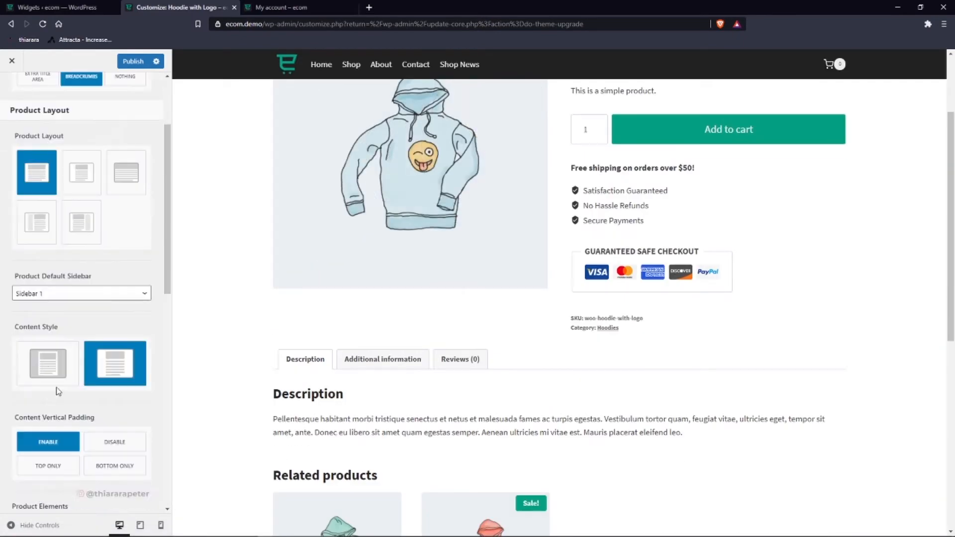
{"action": "left_click", "coordinate": [64, 294]}
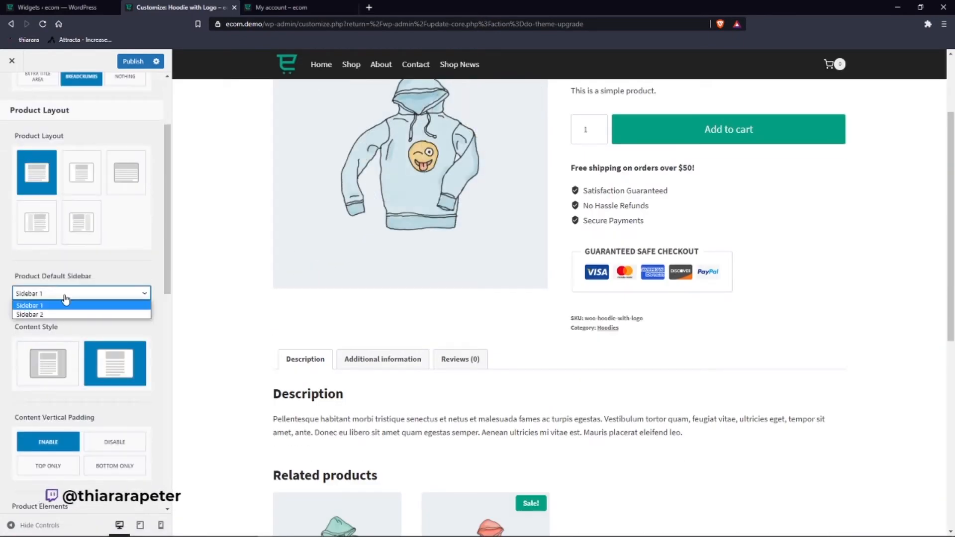
{"action": "left_click", "coordinate": [57, 291]}
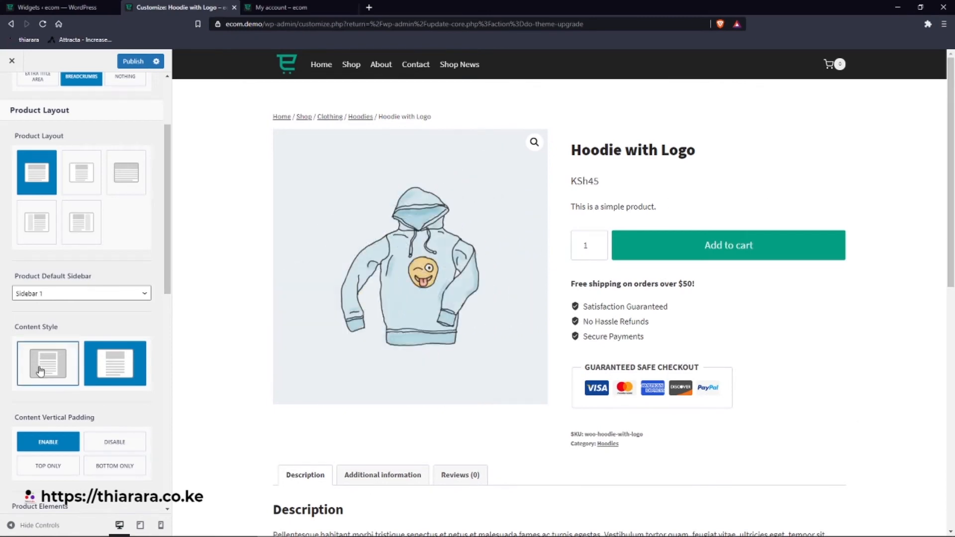
Apply the boxed content style to the single product layout and show the Category product element.
{"action": "left_click", "coordinate": [40, 370]}
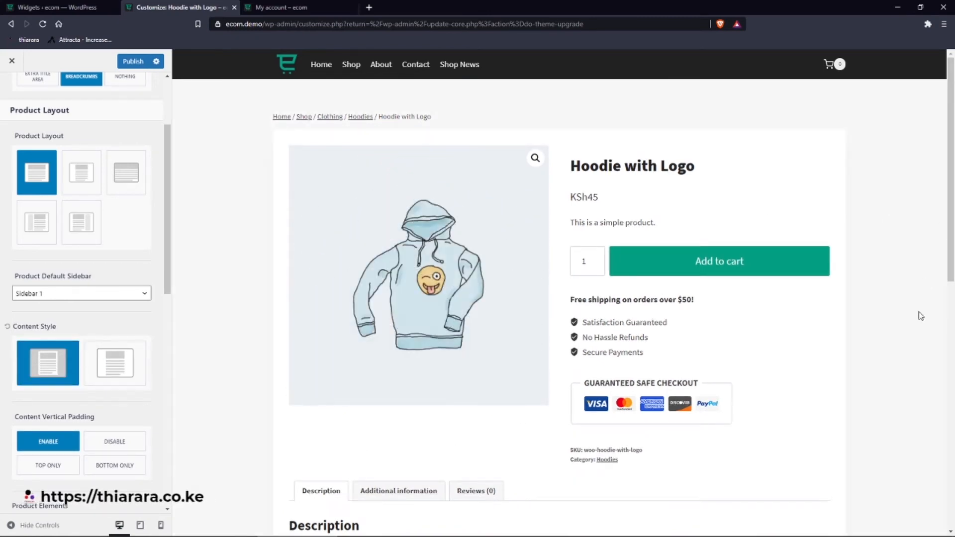
{"action": "scroll", "coordinate": [56, 389], "scroll_direction": "down", "scroll_amount": 3}
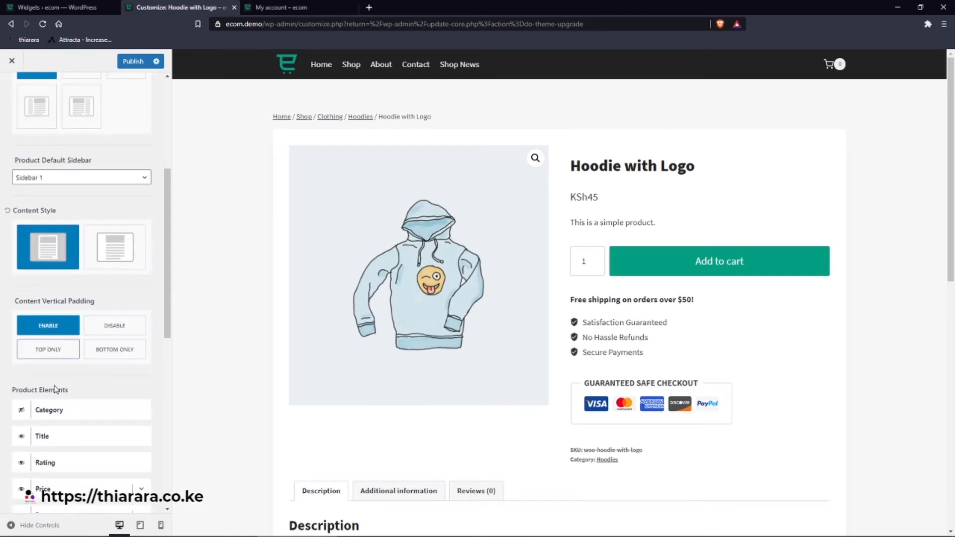
{"action": "scroll", "coordinate": [17, 300], "scroll_direction": "down", "scroll_amount": 6}
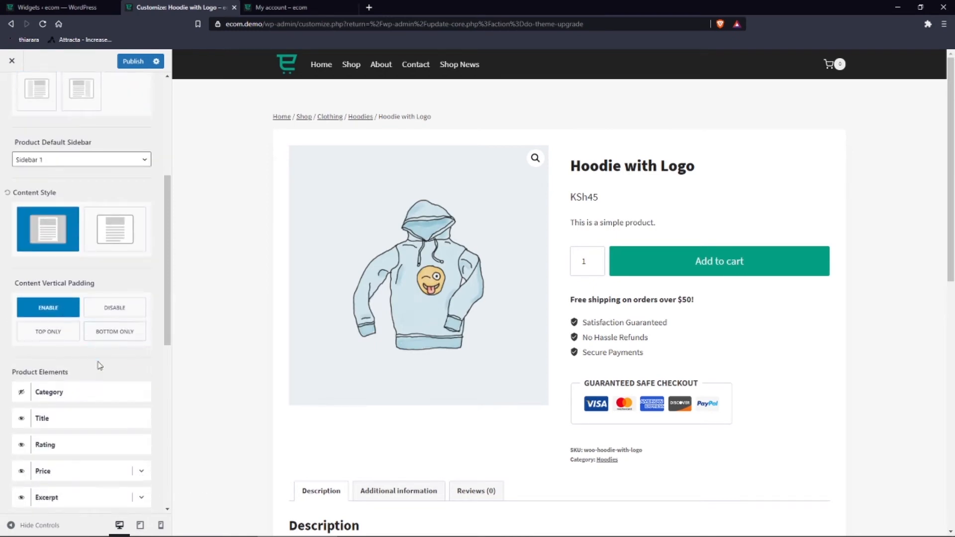
{"action": "left_click", "coordinate": [20, 177]}
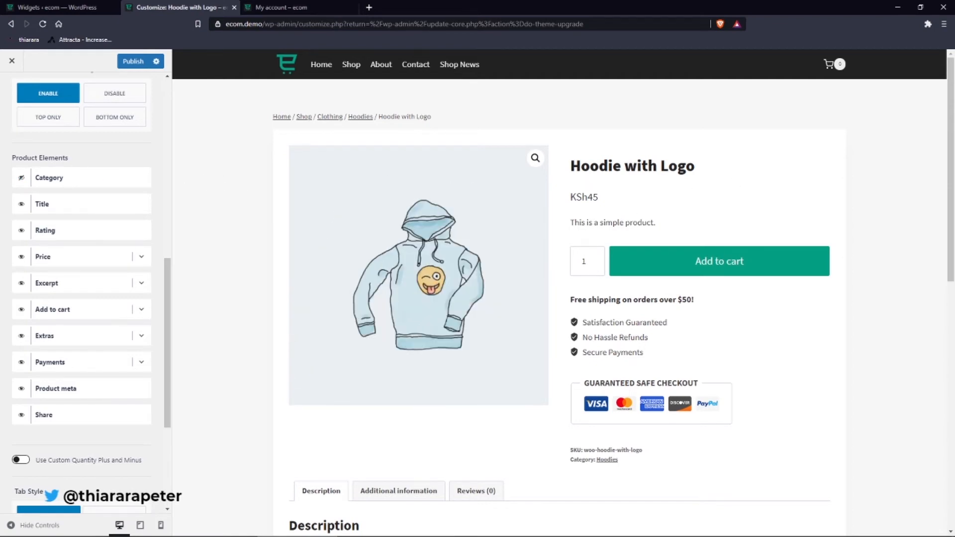
Show the Category product element, and try hiding the product Title before showing it again.
{"action": "left_click", "coordinate": [23, 182]}
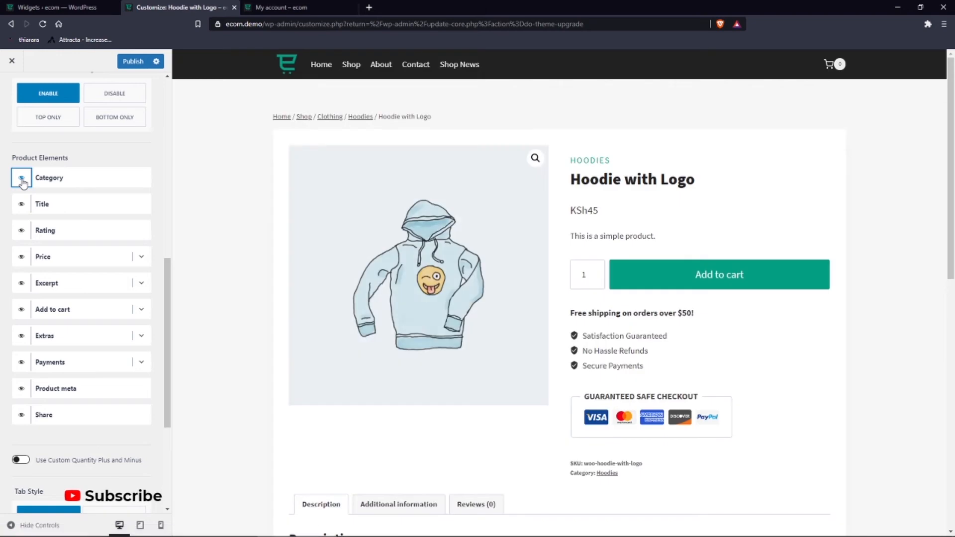
{"action": "left_click_drag", "start_coordinate": [603, 162], "coordinate": [588, 161]}
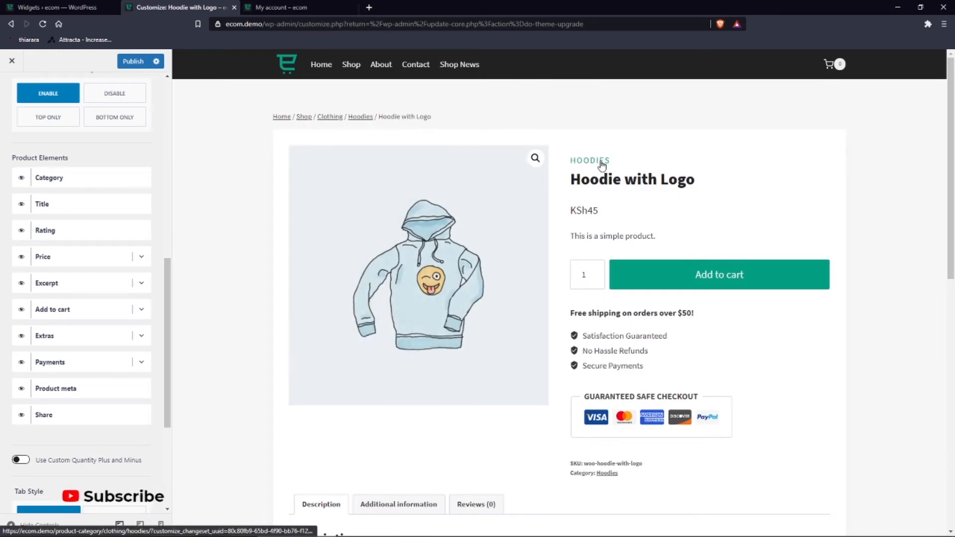
{"action": "left_click", "coordinate": [21, 206]}
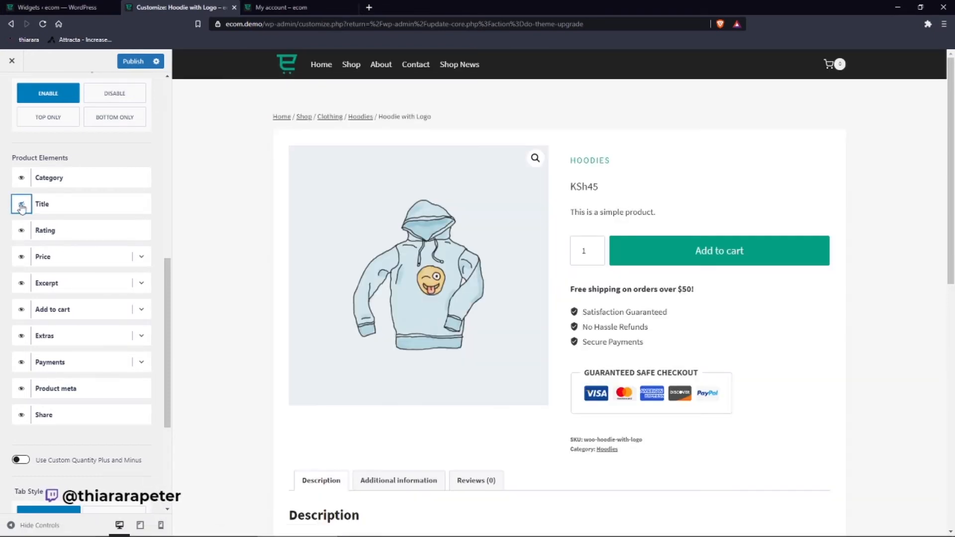
{"action": "left_click", "coordinate": [21, 207]}
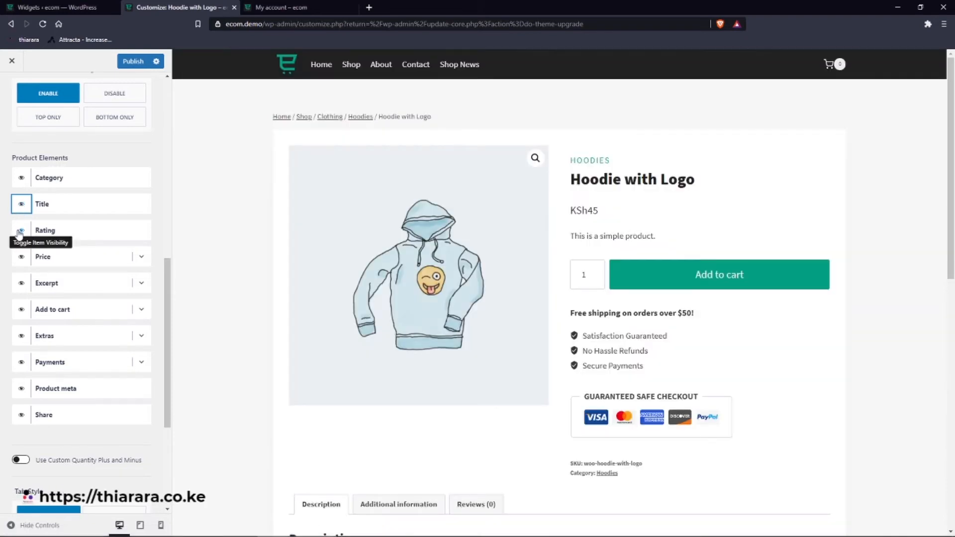
Enable the shipping statement in the Price element with the excerpt "& Free Shipping", and check it beside the product price.
{"action": "scroll", "coordinate": [61, 217], "scroll_direction": "down", "scroll_amount": 2}
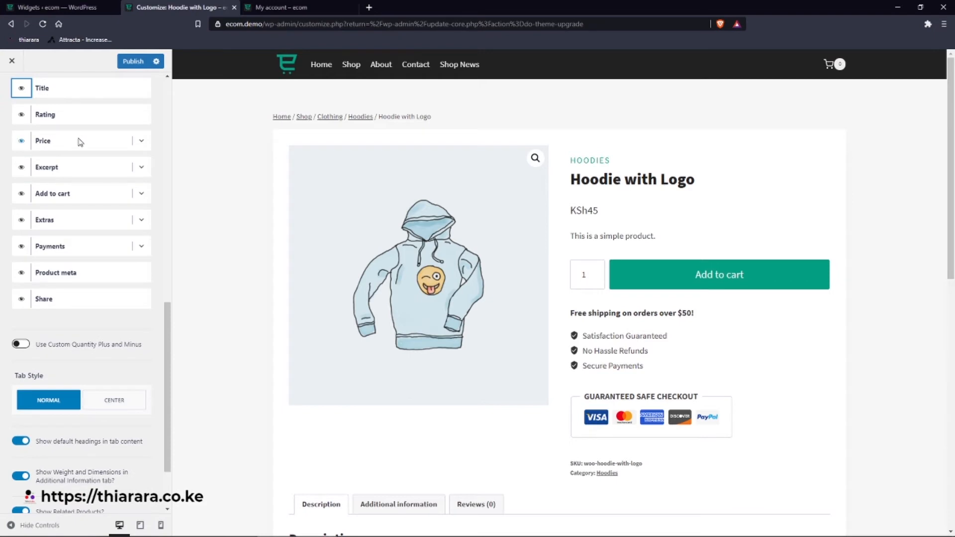
{"action": "left_click", "coordinate": [140, 142]}
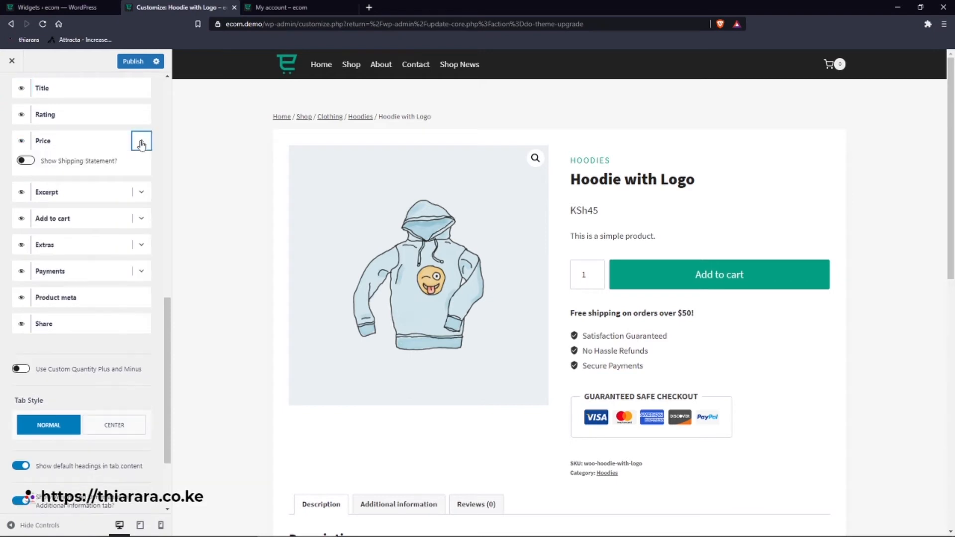
{"action": "left_click", "coordinate": [26, 160]}
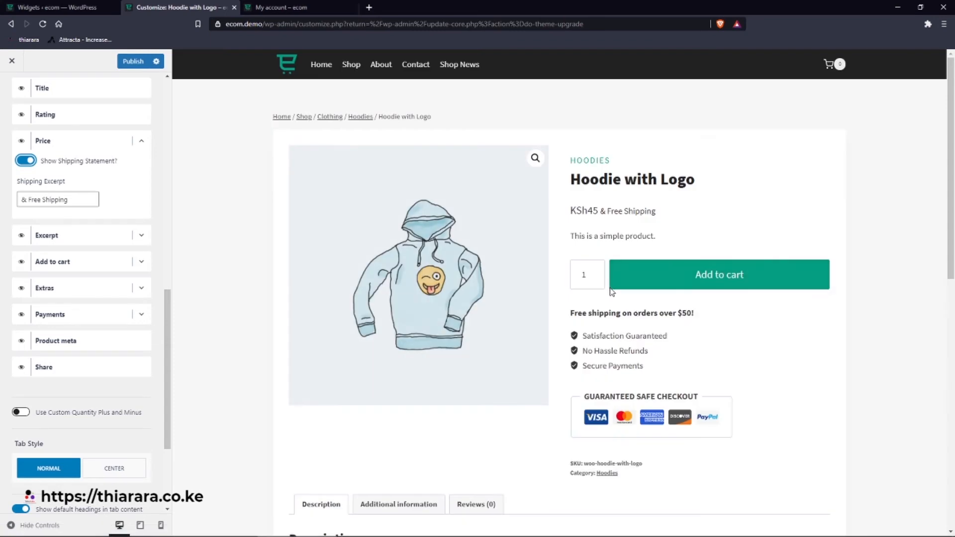
{"action": "left_click_drag", "start_coordinate": [656, 213], "coordinate": [569, 207]}
{"action": "left_click", "coordinate": [660, 215]}
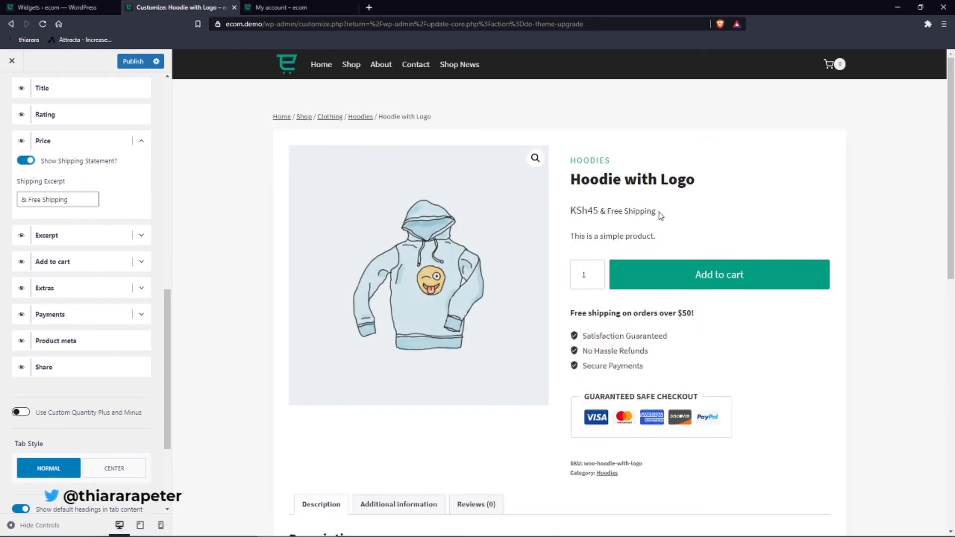
{"action": "left_click", "coordinate": [80, 203]}
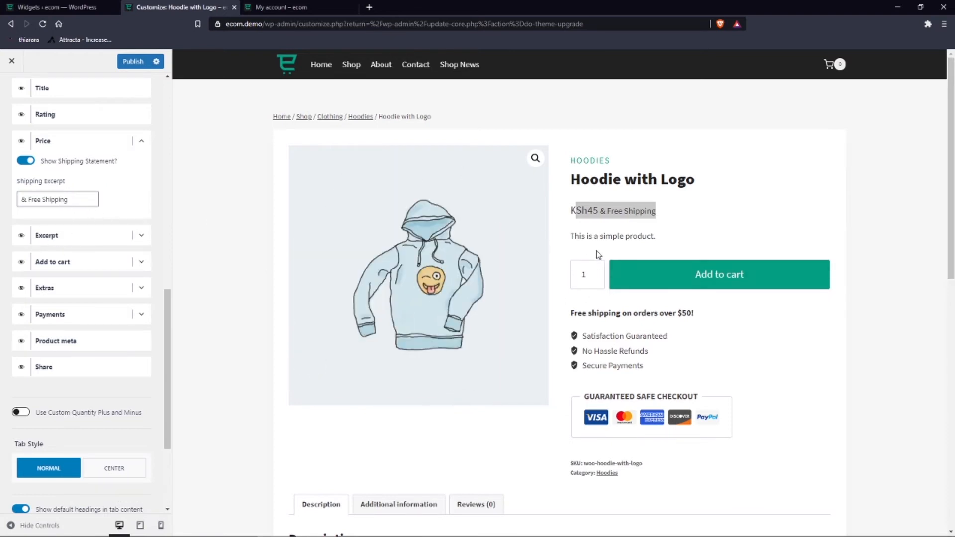
Look at the Excerpt element's options, and set the Add to cart button size to Normal after trying Medium-Large.
{"action": "left_click", "coordinate": [142, 237]}
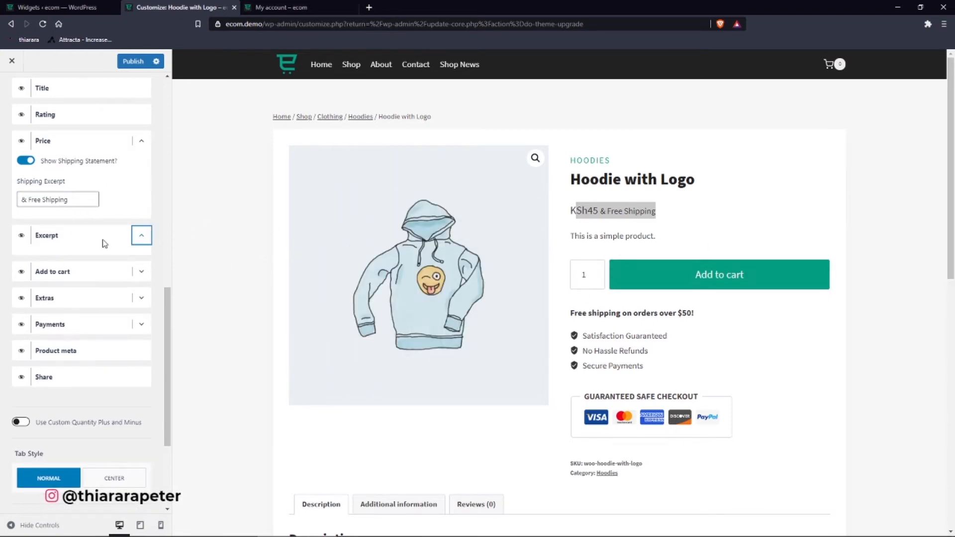
{"action": "left_click", "coordinate": [143, 236]}
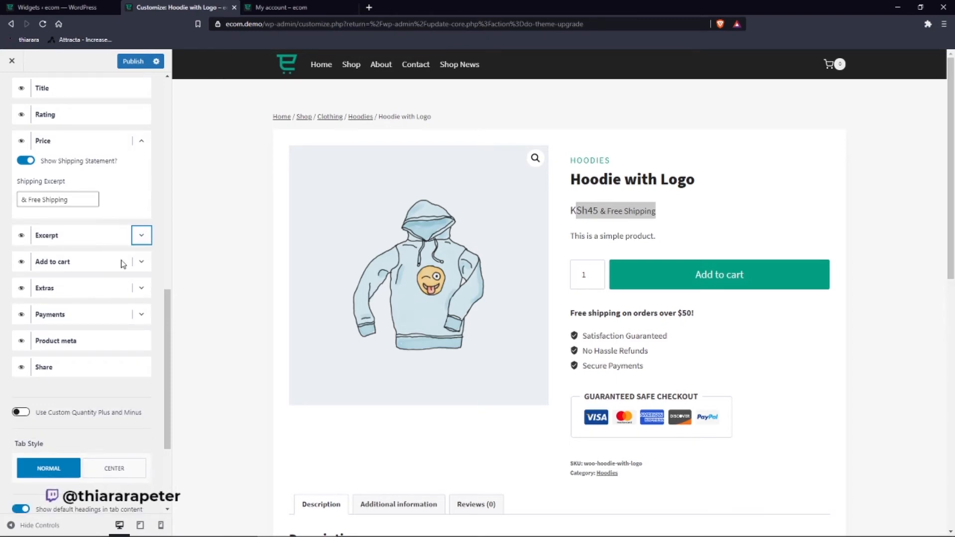
{"action": "left_click", "coordinate": [139, 263]}
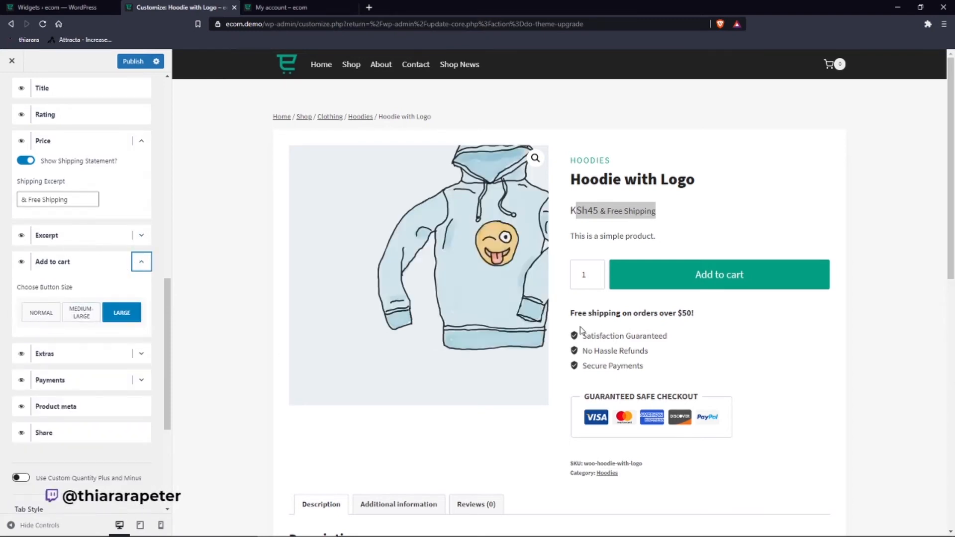
{"action": "left_click", "coordinate": [58, 319]}
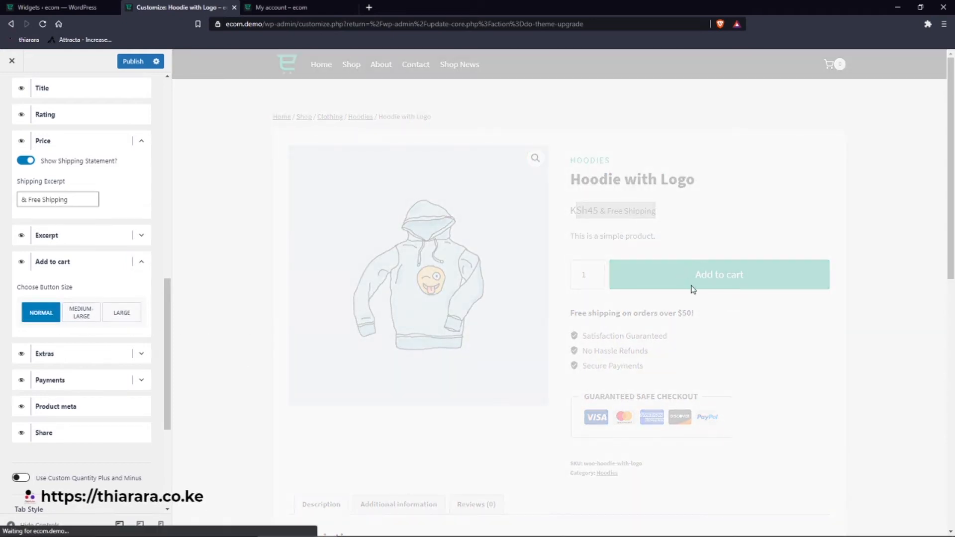
{"action": "left_click", "coordinate": [80, 311]}
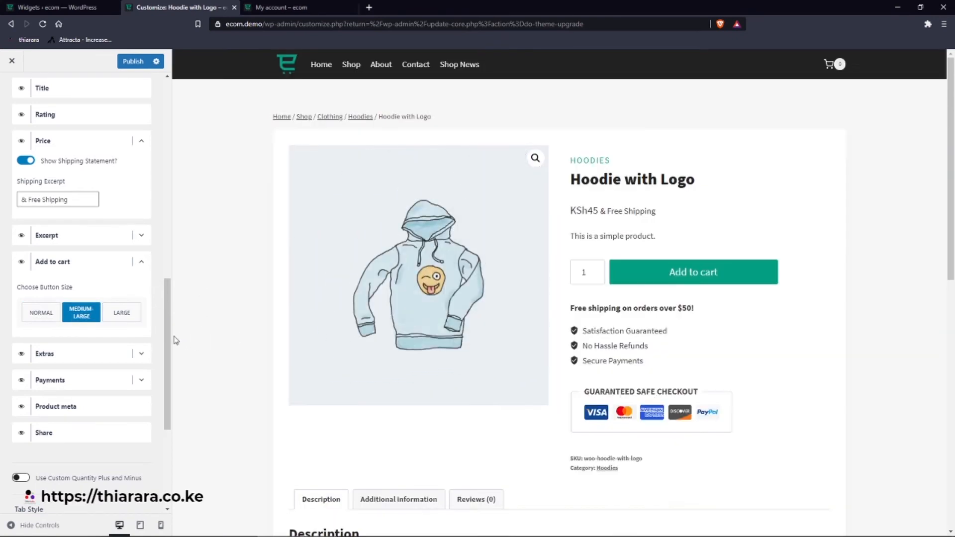
{"action": "left_click", "coordinate": [48, 313]}
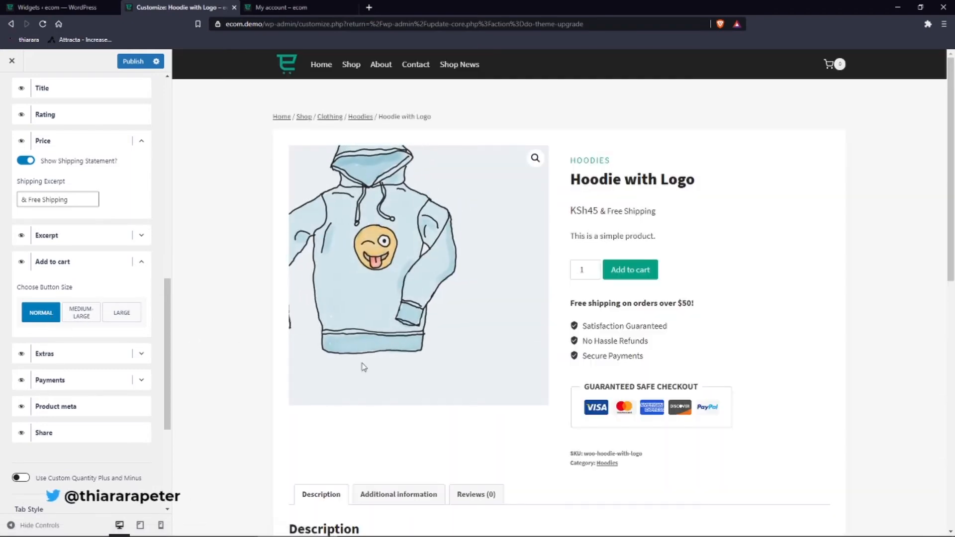
Change the title of the Extras element to "Free shipping on orders over $100!".
{"action": "left_click", "coordinate": [139, 353]}
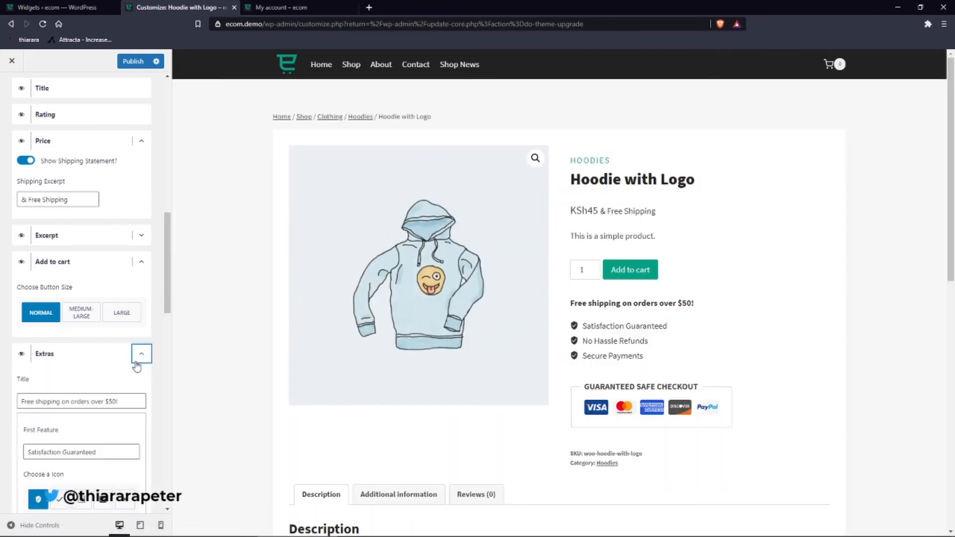
{"action": "scroll", "coordinate": [94, 383], "scroll_direction": "down", "scroll_amount": 3}
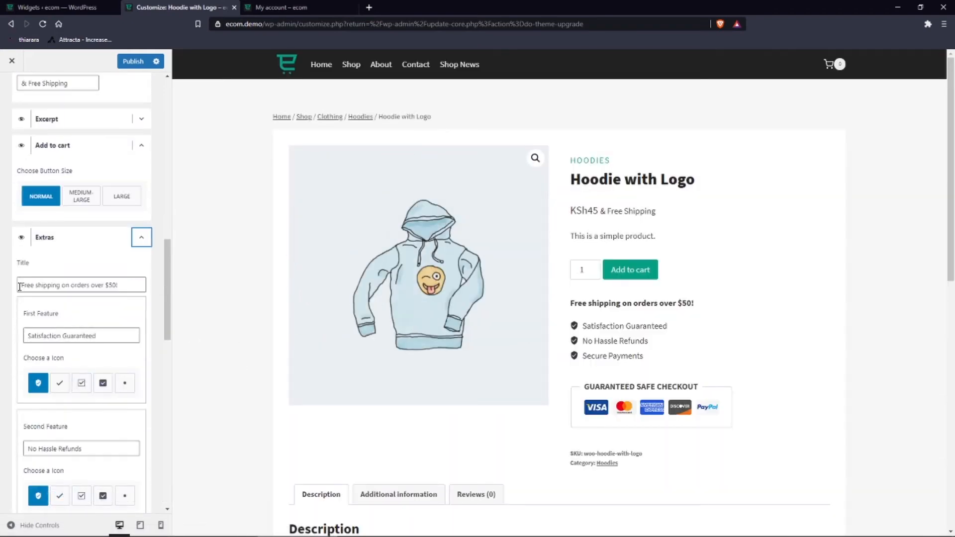
{"action": "left_click_drag", "start_coordinate": [31, 285], "coordinate": [60, 282]}
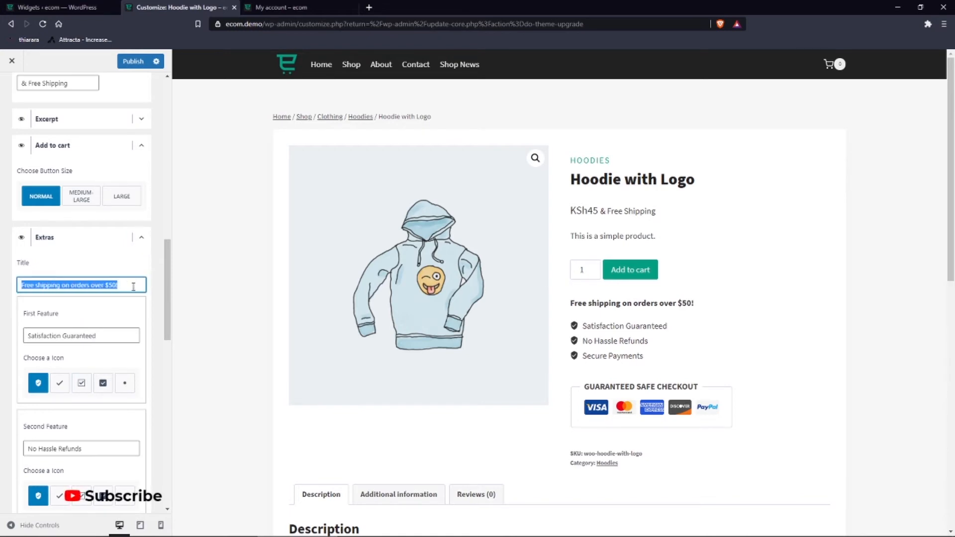
{"action": "left_click", "coordinate": [697, 307]}
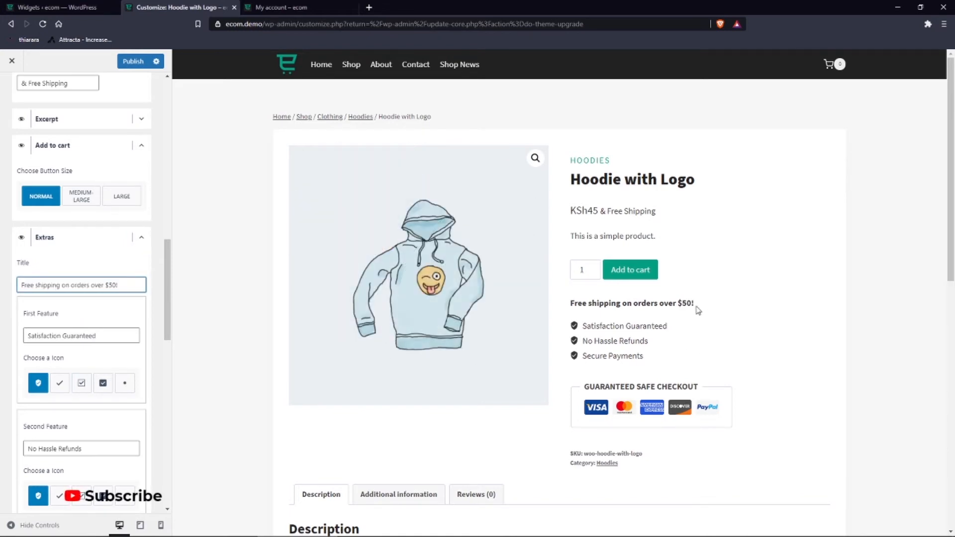
{"action": "left_click_drag", "start_coordinate": [645, 299], "coordinate": [572, 304]}
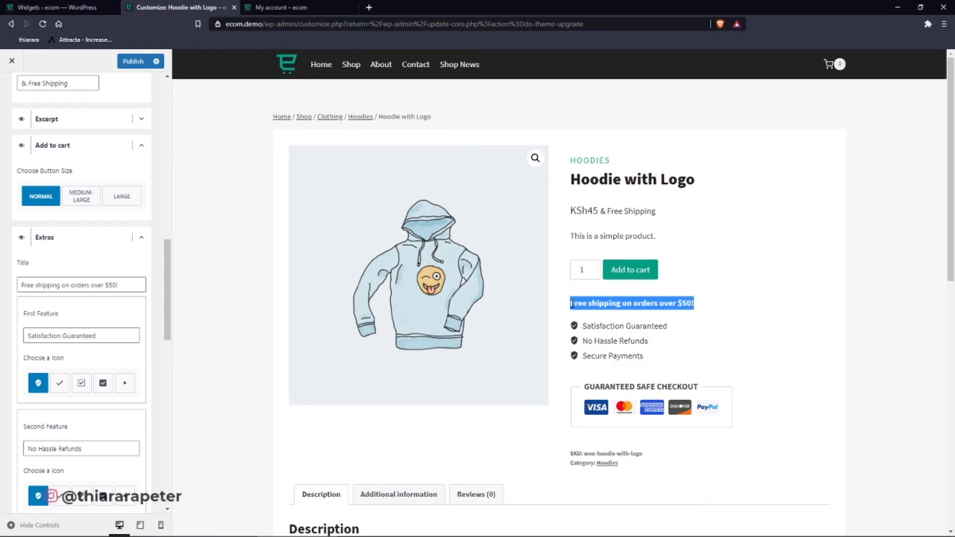
{"action": "left_click", "coordinate": [116, 285]}
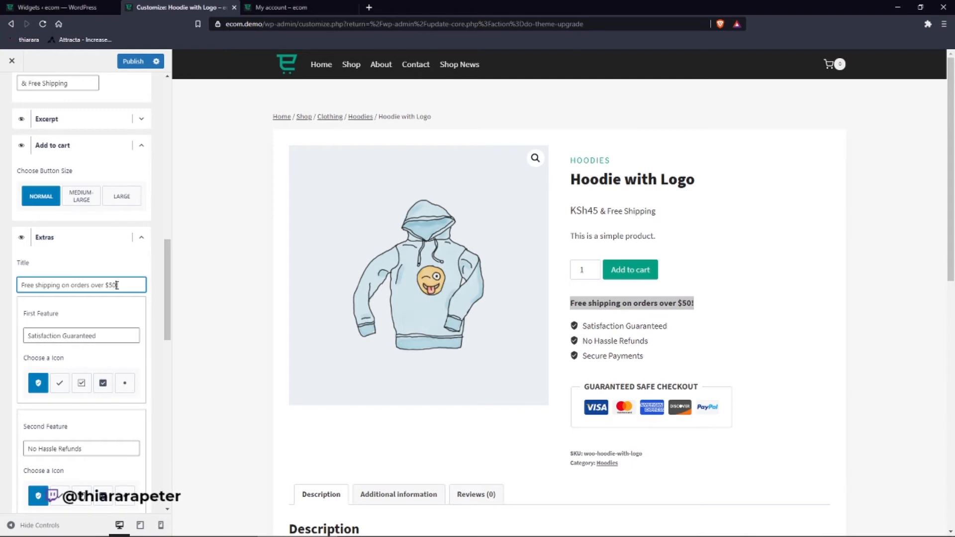
{"action": "key", "text": "BackSpace"}
{"action": "key", "text": "BackSpace"}
{"action": "key", "text": "BackSpace"}
{"action": "key", "text": "BackSpace"}
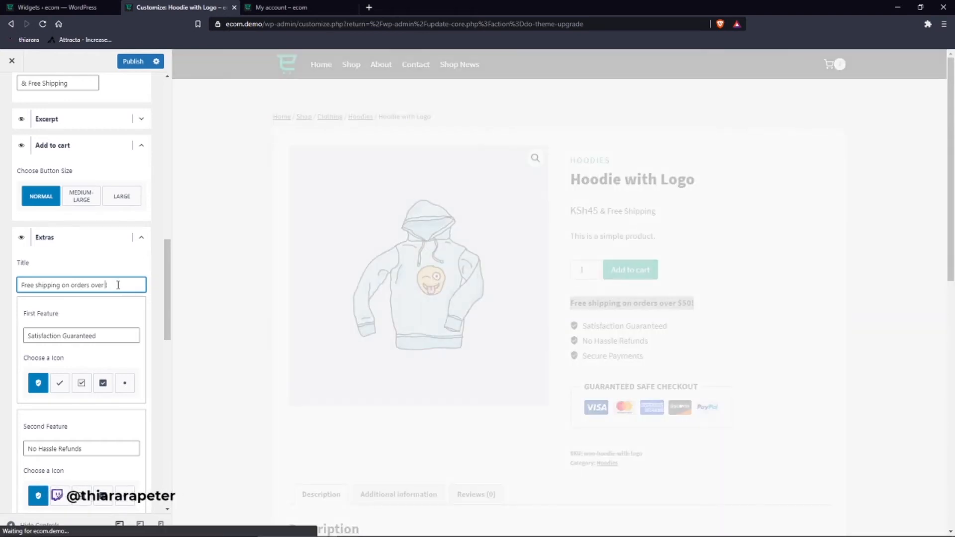
{"action": "type", "text": "$100!"}
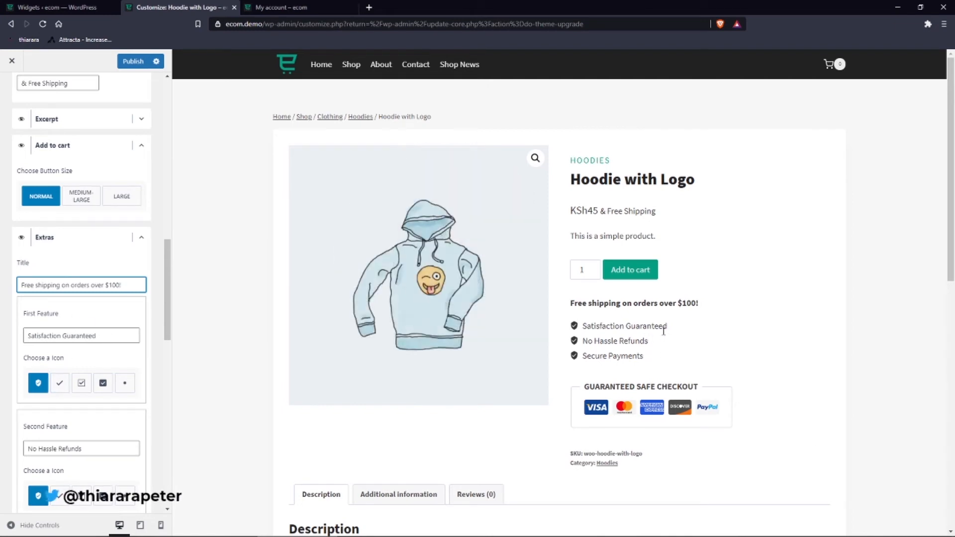
Copy the Extras feature texts "Satisfaction Guaranteed" and "No Hassle Refunds" one after the other, so both are in the clipboard history.
{"action": "left_click_drag", "start_coordinate": [673, 350], "coordinate": [585, 324]}
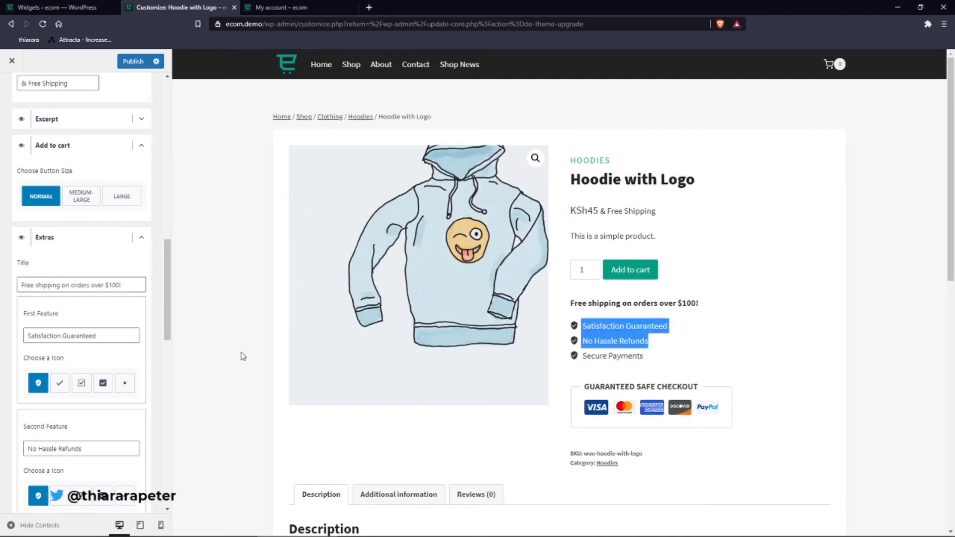
{"action": "left_click", "coordinate": [664, 361]}
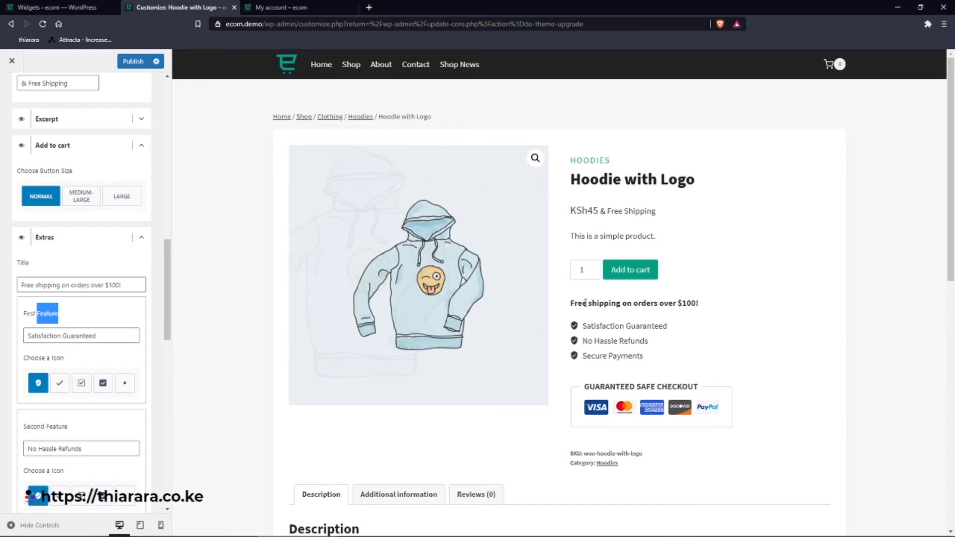
{"action": "left_click", "coordinate": [109, 338]}
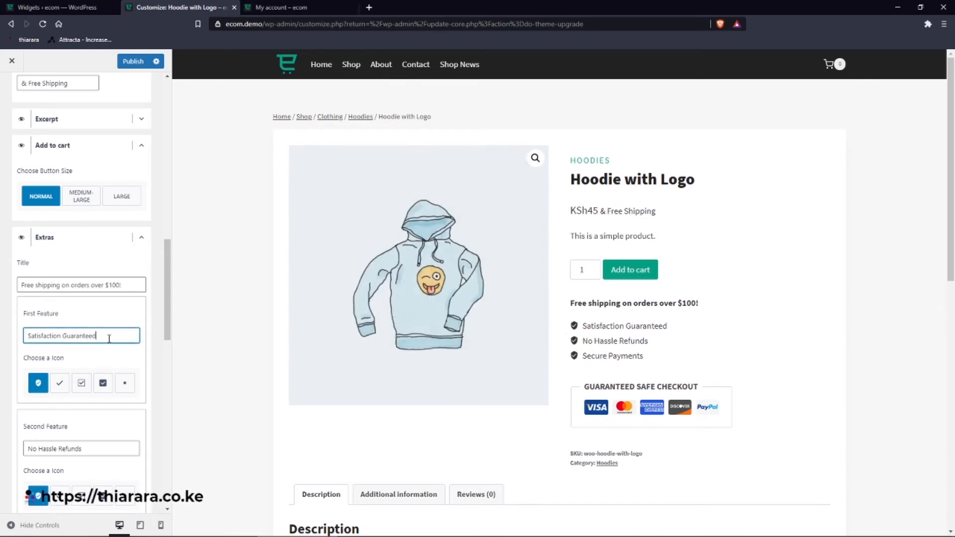
{"action": "left_click_drag", "start_coordinate": [109, 338], "coordinate": [52, 336]}
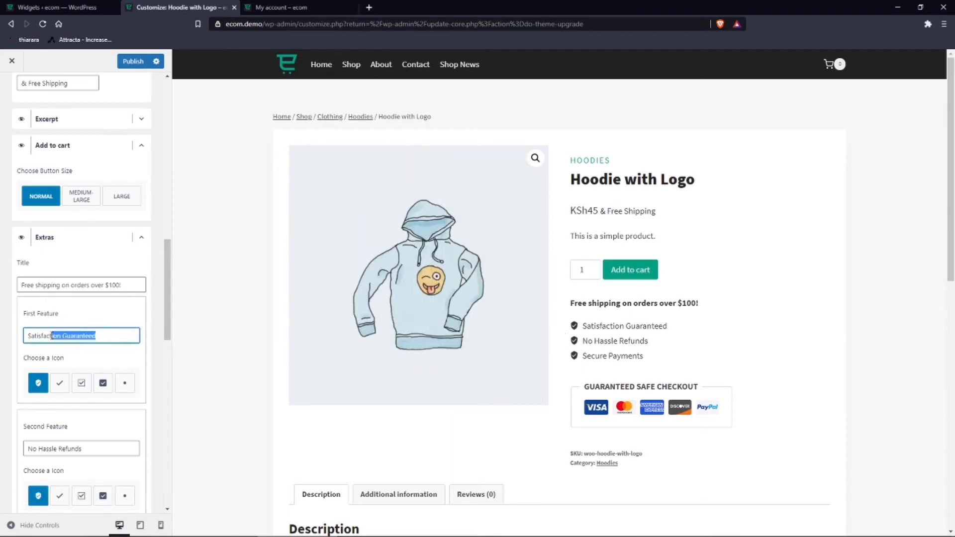
{"action": "right_click", "coordinate": [27, 337]}
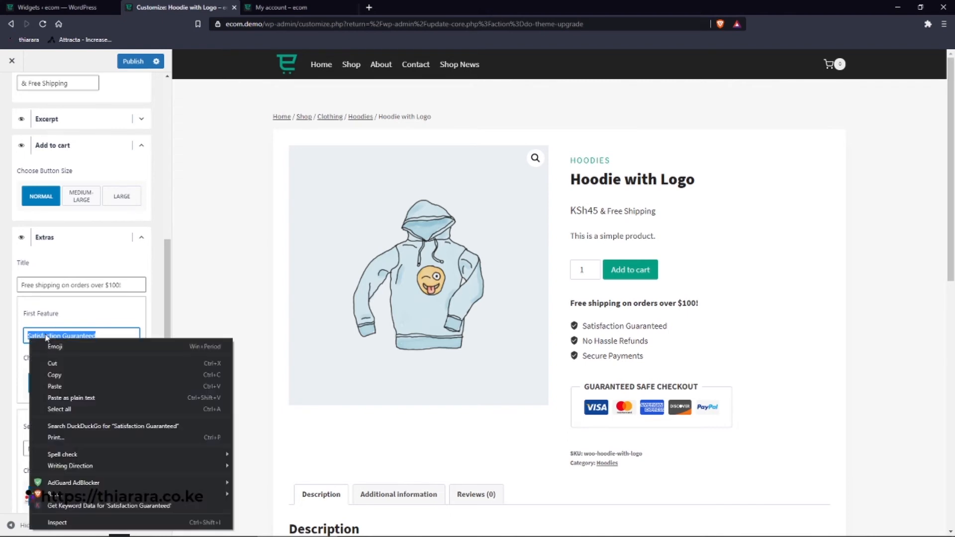
{"action": "left_click", "coordinate": [56, 375]}
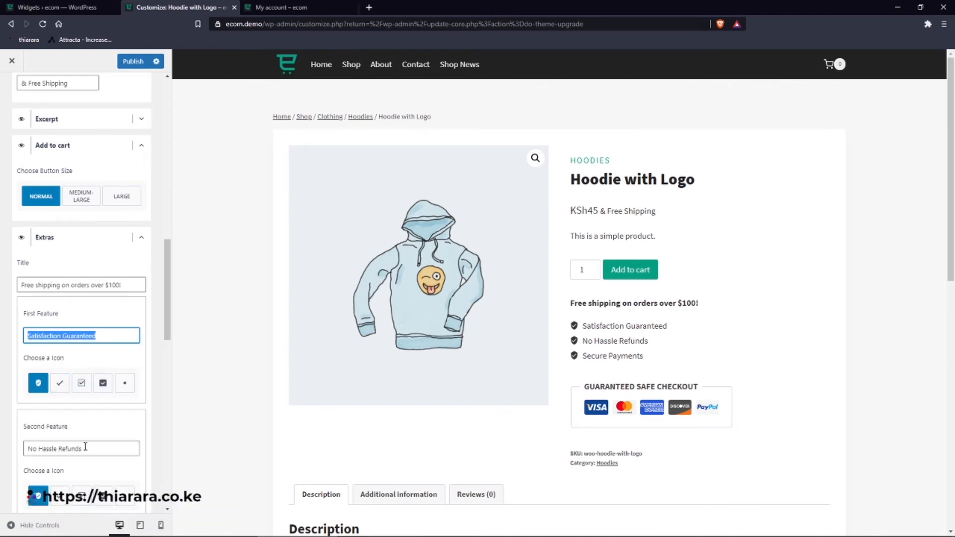
{"action": "left_click_drag", "start_coordinate": [136, 448], "coordinate": [29, 448]}
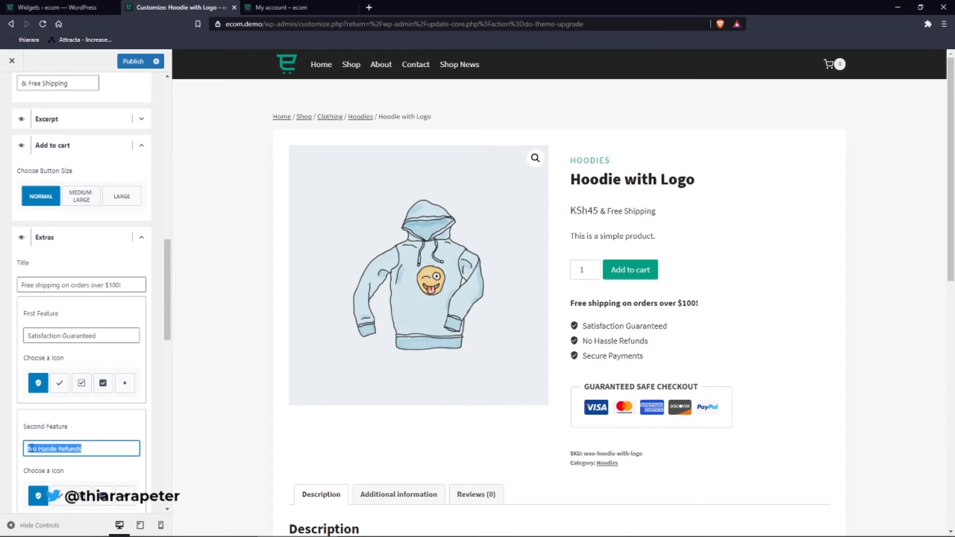
{"action": "right_click", "coordinate": [29, 448]}
{"action": "left_click", "coordinate": [64, 296]}
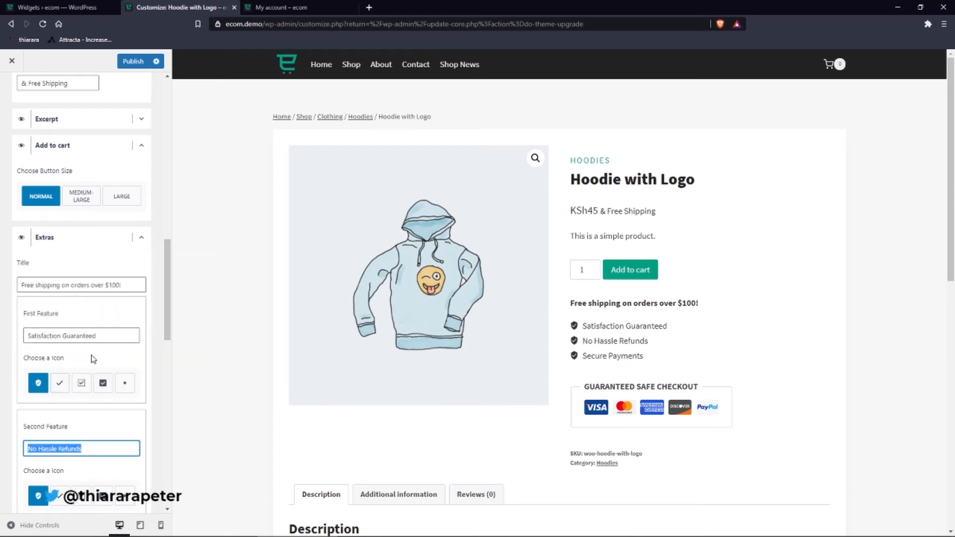
Swap the first two Extras features using the clipboard history, making the first "No Hassle Refunds" and the second "Satisfaction Guaranteed".
{"action": "left_click_drag", "start_coordinate": [105, 336], "coordinate": [21, 340]}
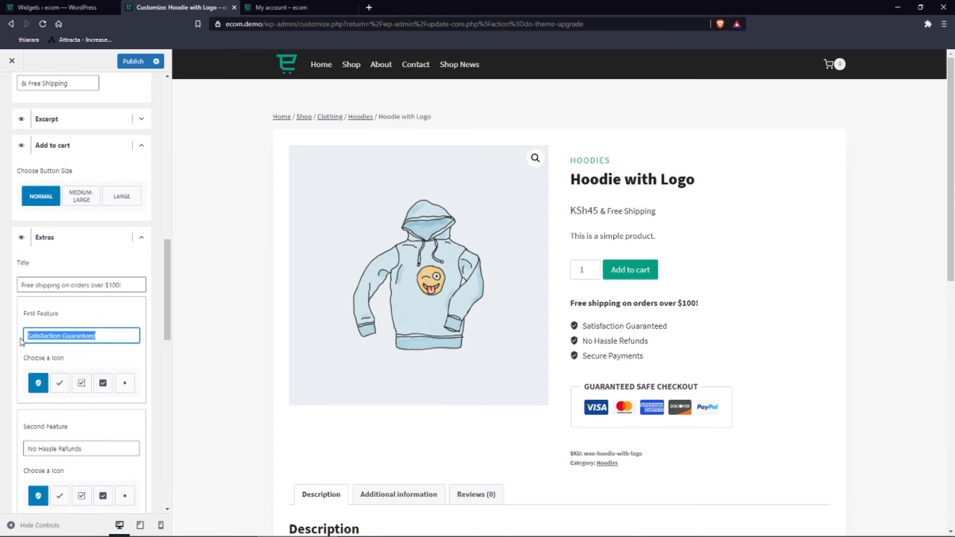
{"action": "key", "text": "super+v"}
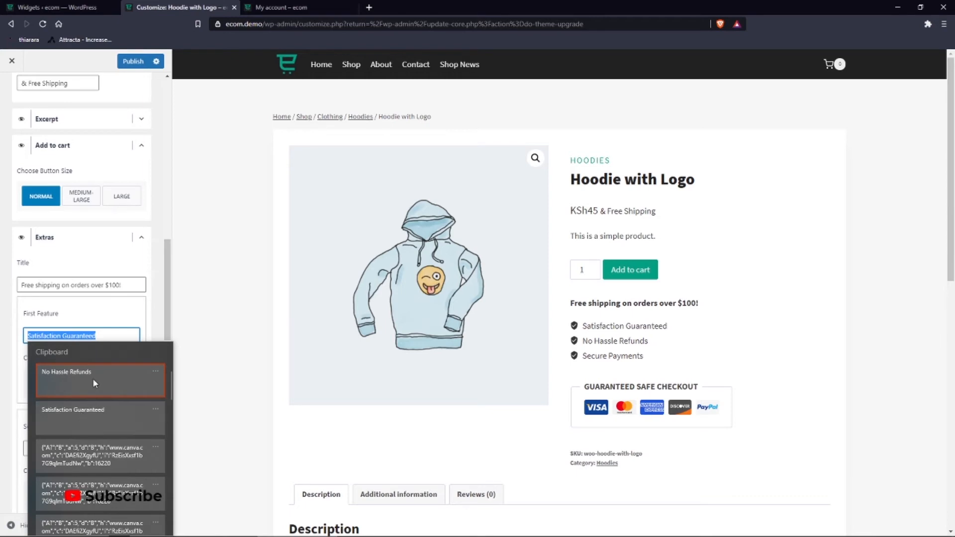
{"action": "left_click", "coordinate": [106, 376]}
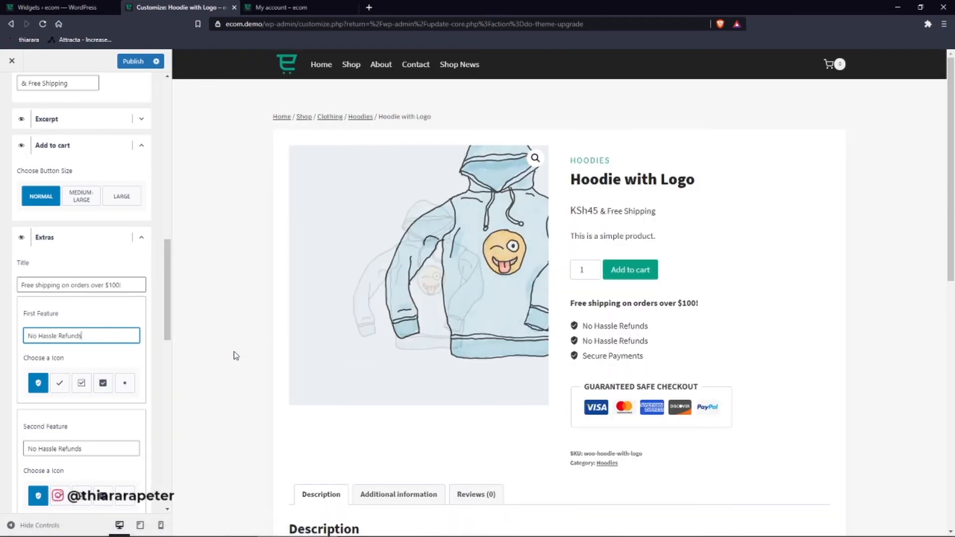
{"action": "triple_click", "coordinate": [96, 451]}
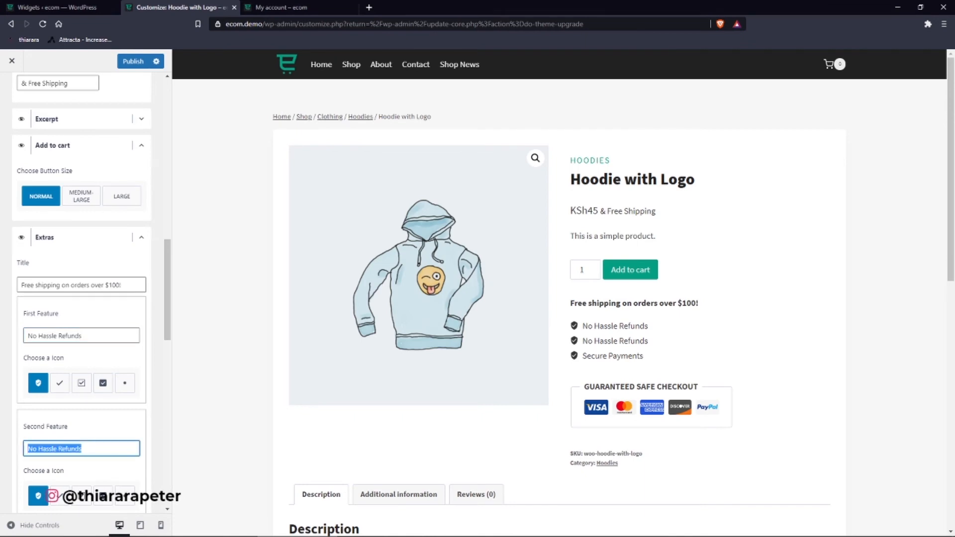
{"action": "key", "text": "super+v"}
{"action": "left_click", "coordinate": [95, 328]}
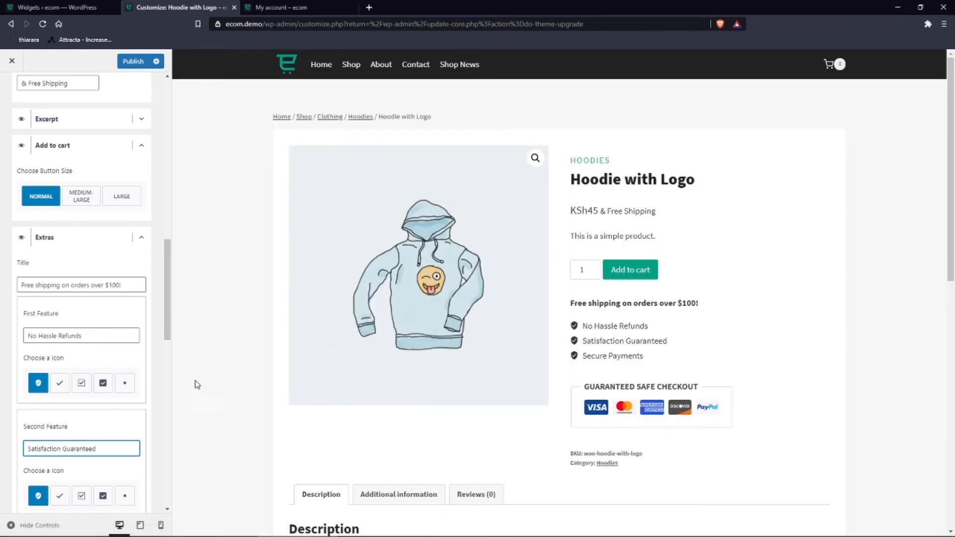
Try the outlined checkbox icon on the first feature, restore its shield icon, and look through the remaining features down to the fifth.
{"action": "left_click", "coordinate": [82, 383]}
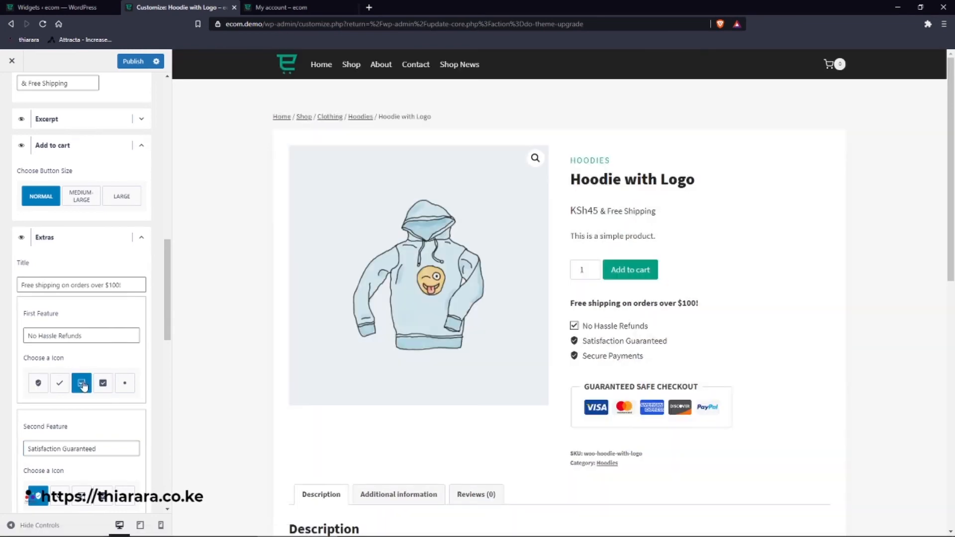
{"action": "left_click", "coordinate": [39, 383]}
{"action": "scroll", "coordinate": [42, 308], "scroll_direction": "down", "scroll_amount": 3}
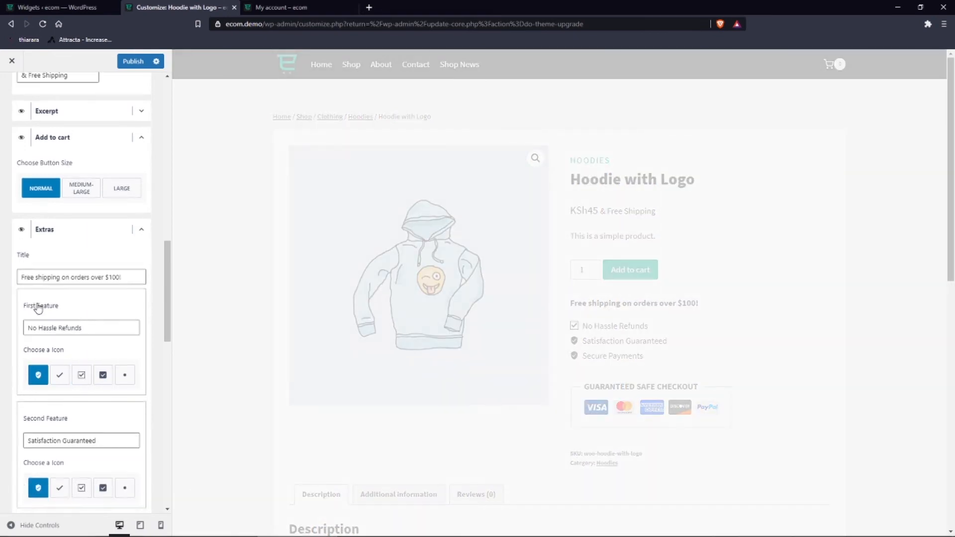
{"action": "scroll", "coordinate": [49, 323], "scroll_direction": "down", "scroll_amount": 3}
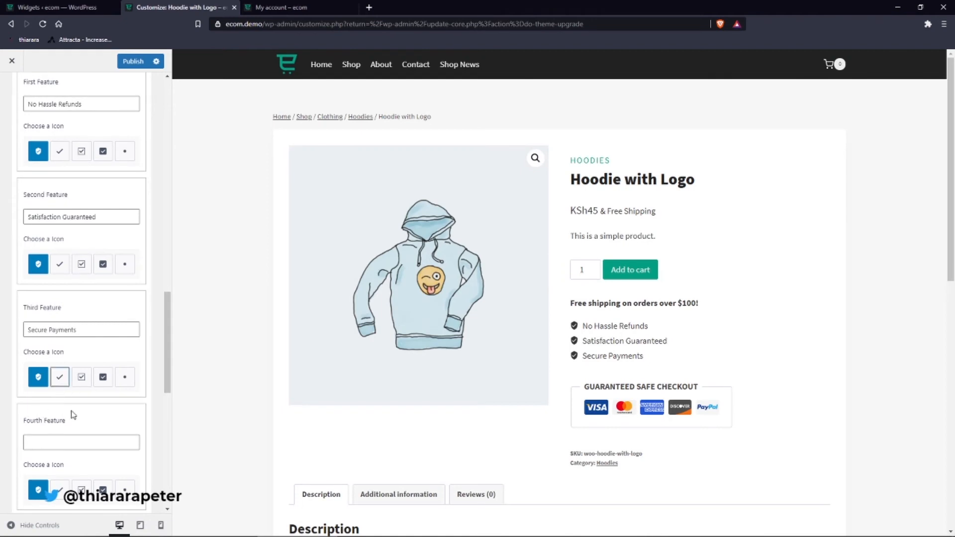
{"action": "scroll", "coordinate": [71, 432], "scroll_direction": "down", "scroll_amount": 3}
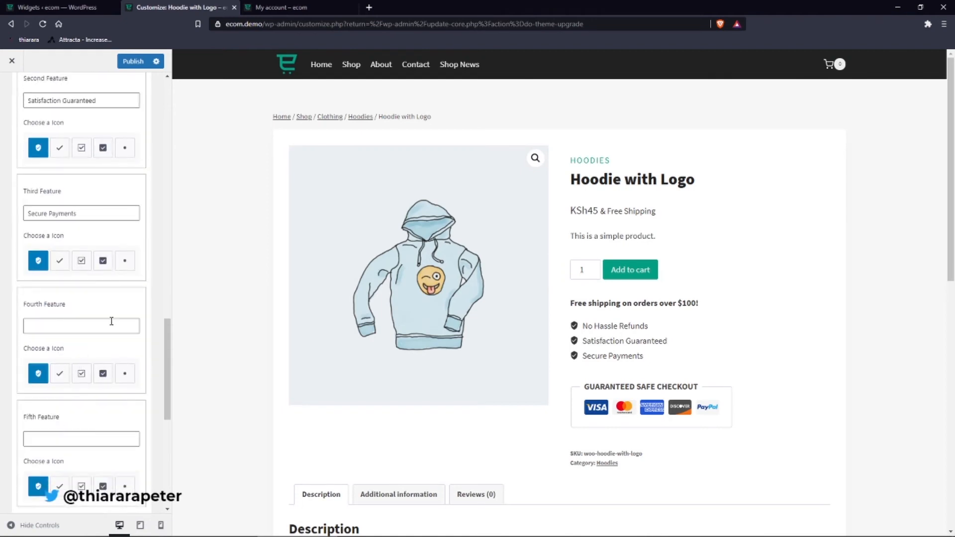
{"action": "scroll", "coordinate": [119, 330], "scroll_direction": "down", "scroll_amount": 3}
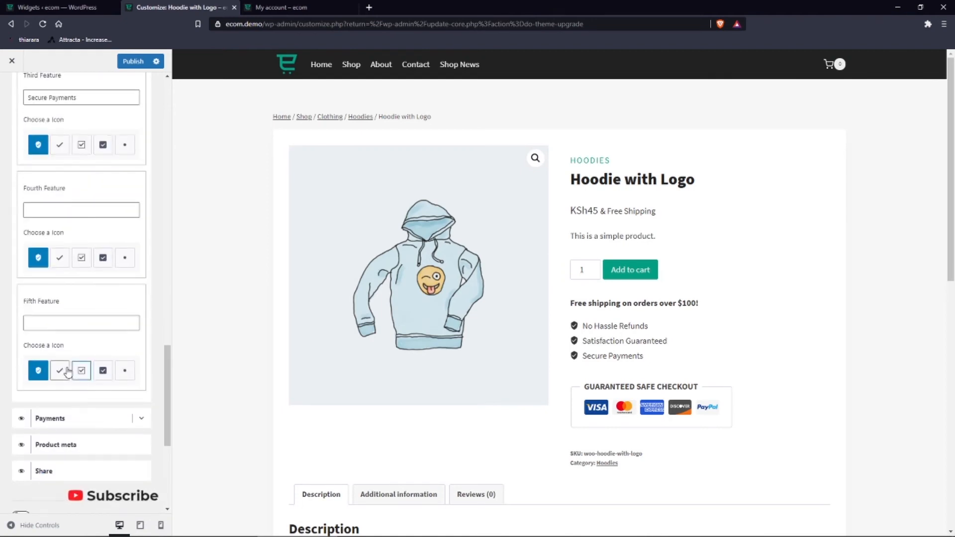
{"action": "left_click_drag", "start_coordinate": [60, 302], "coordinate": [24, 299]}
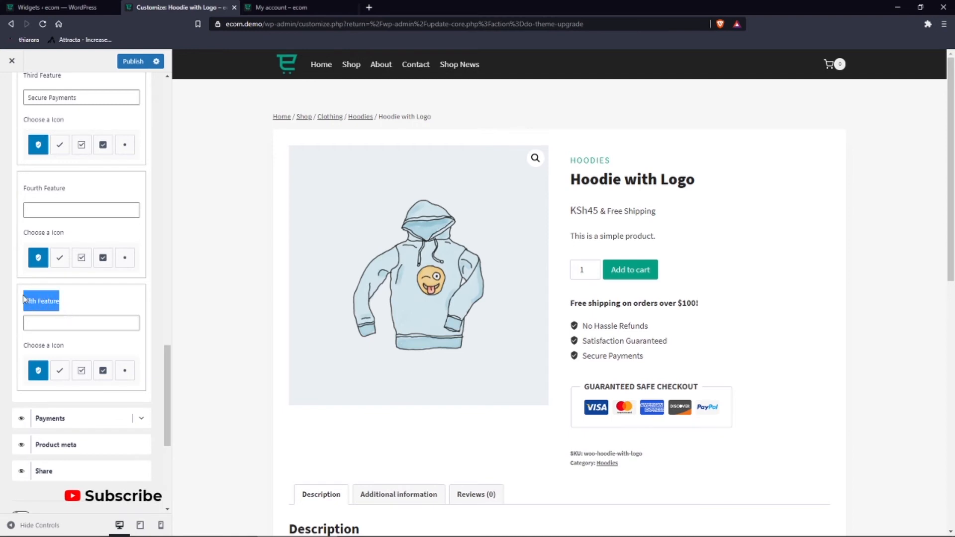
{"action": "left_click", "coordinate": [77, 308]}
Collapse the options of the Add to cart and Extras elements.
{"action": "scroll", "coordinate": [75, 294], "scroll_direction": "up", "scroll_amount": 5}
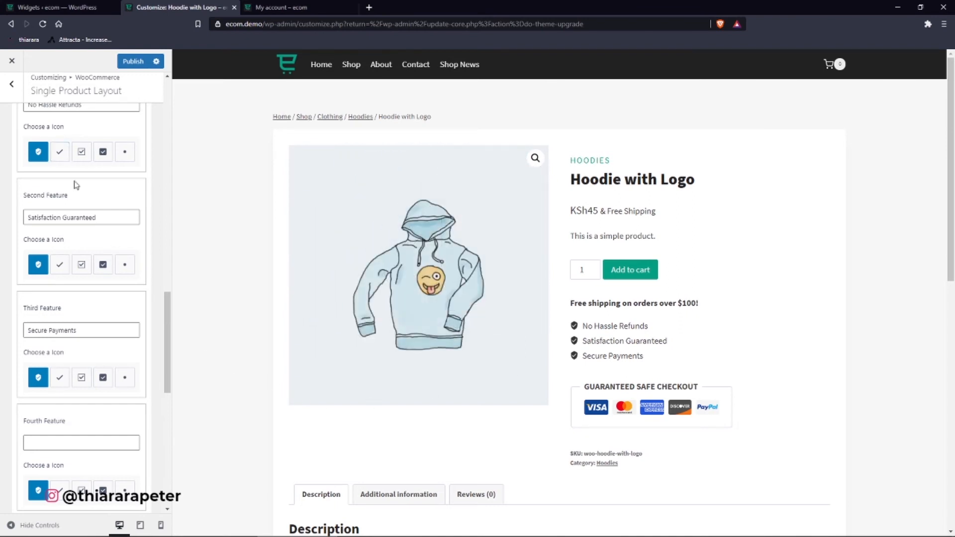
{"action": "scroll", "coordinate": [76, 185], "scroll_direction": "up", "scroll_amount": 5}
{"action": "left_click", "coordinate": [141, 146]}
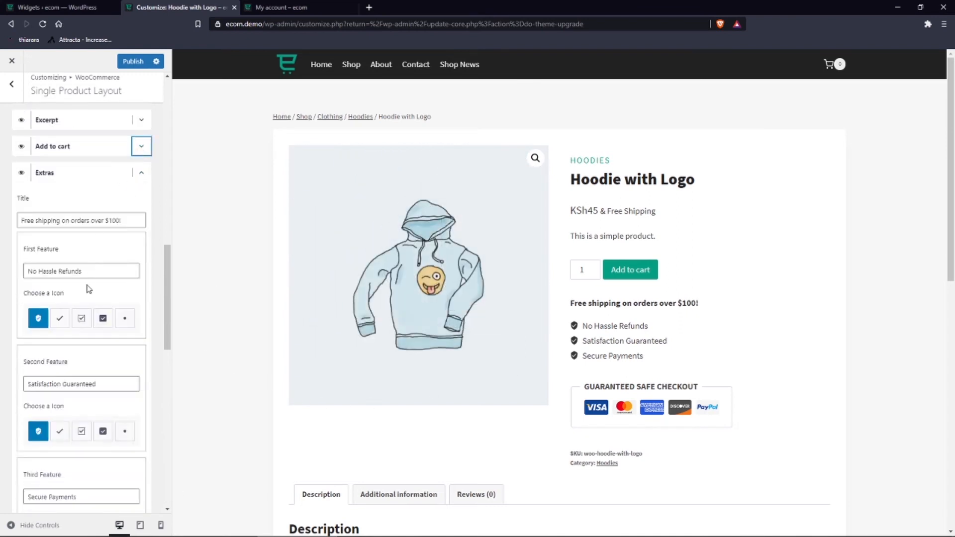
{"action": "left_click", "coordinate": [141, 173]}
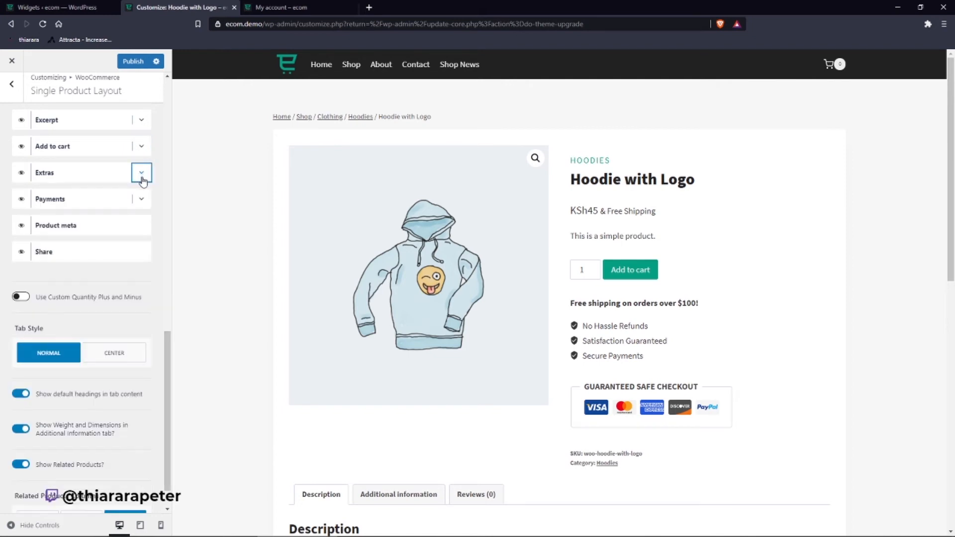
Expand the Payments element's options and set the icon colors to Inherit after trying Gray.
{"action": "left_click", "coordinate": [142, 200]}
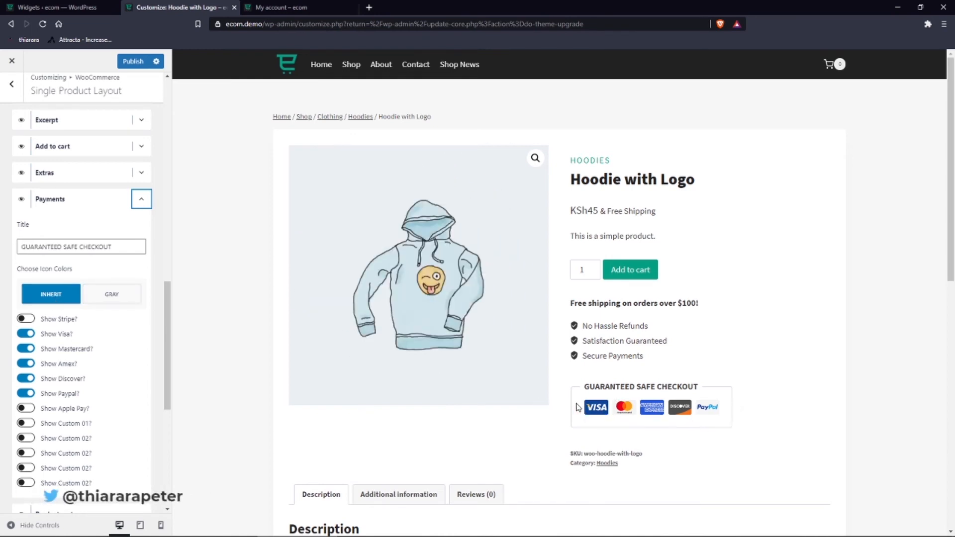
{"action": "left_click", "coordinate": [106, 297]}
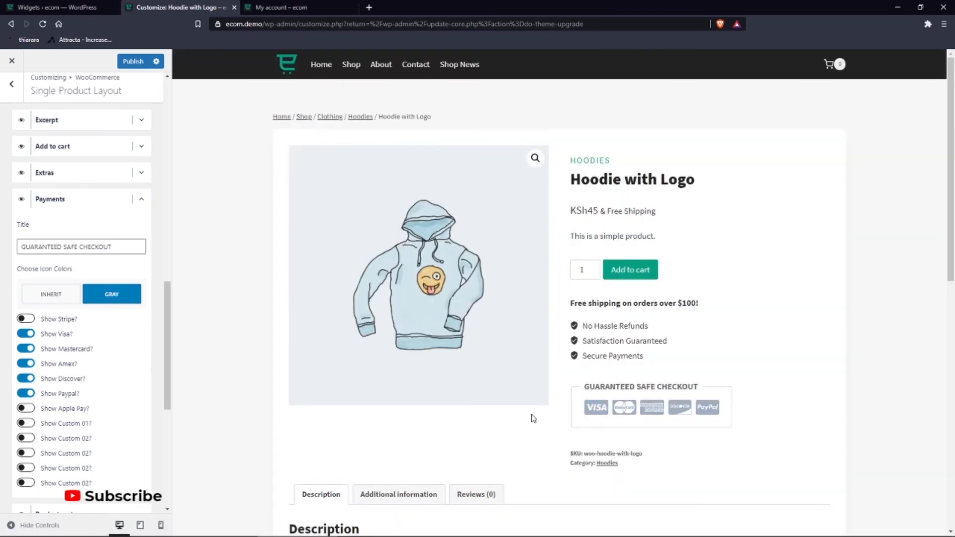
{"action": "left_click", "coordinate": [50, 297]}
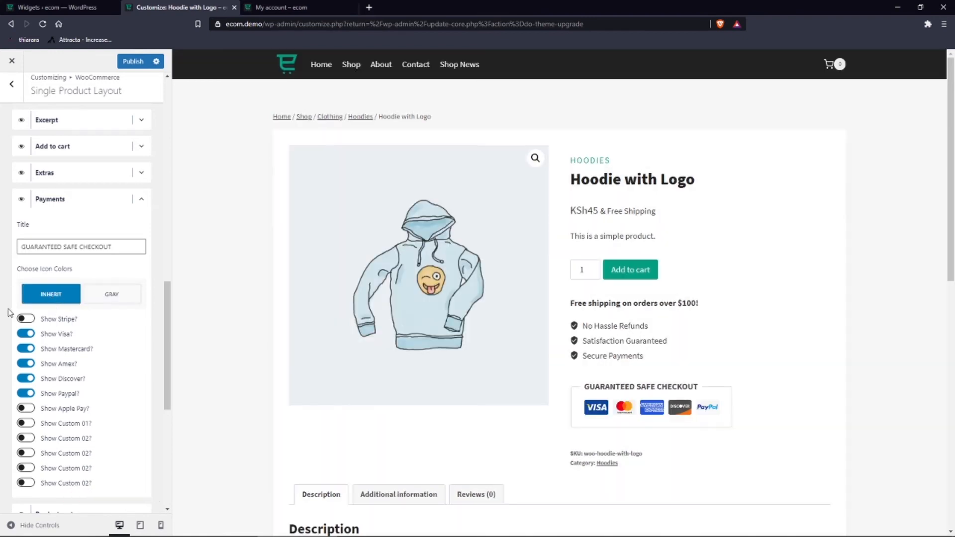
Show the Apple Pay icon in the Payments element, and switch Stripe and Custom 01 back off after trying each.
{"action": "scroll", "coordinate": [60, 343], "scroll_direction": "down", "scroll_amount": 3}
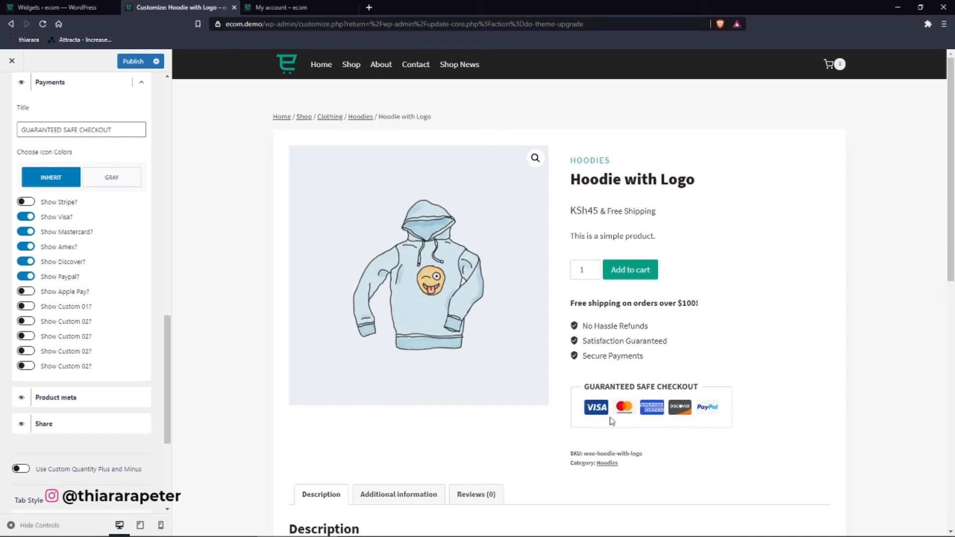
{"action": "left_click", "coordinate": [30, 203]}
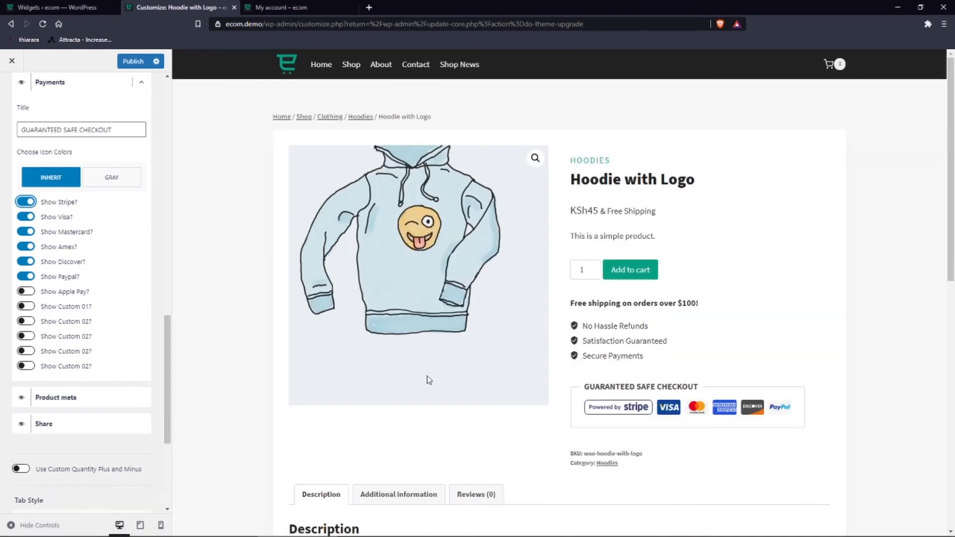
{"action": "left_click", "coordinate": [29, 202]}
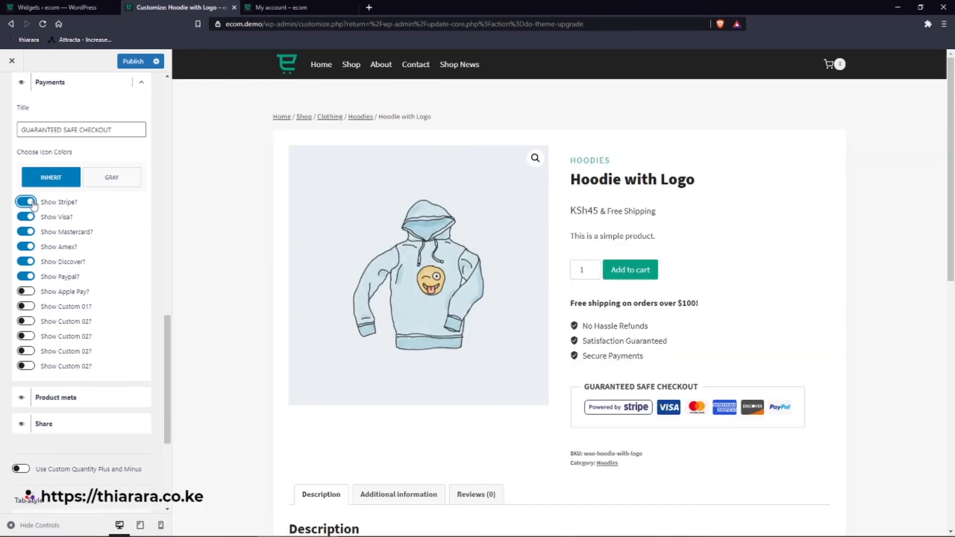
{"action": "left_click", "coordinate": [27, 294]}
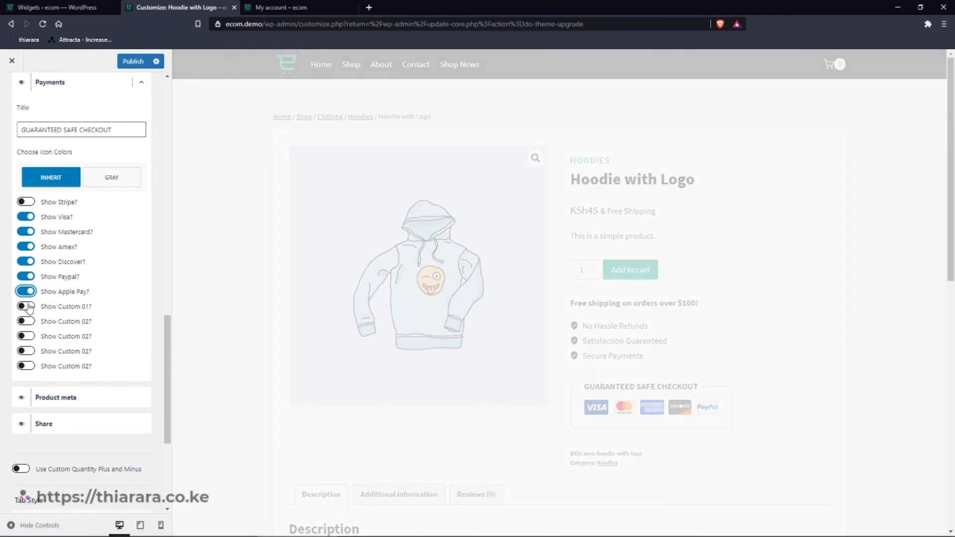
{"action": "left_click", "coordinate": [33, 308]}
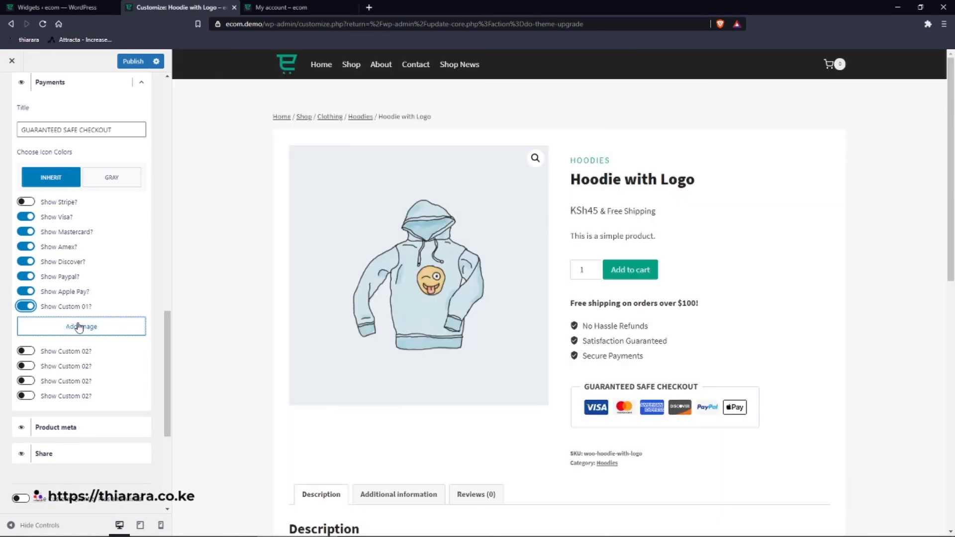
{"action": "left_click", "coordinate": [26, 306]}
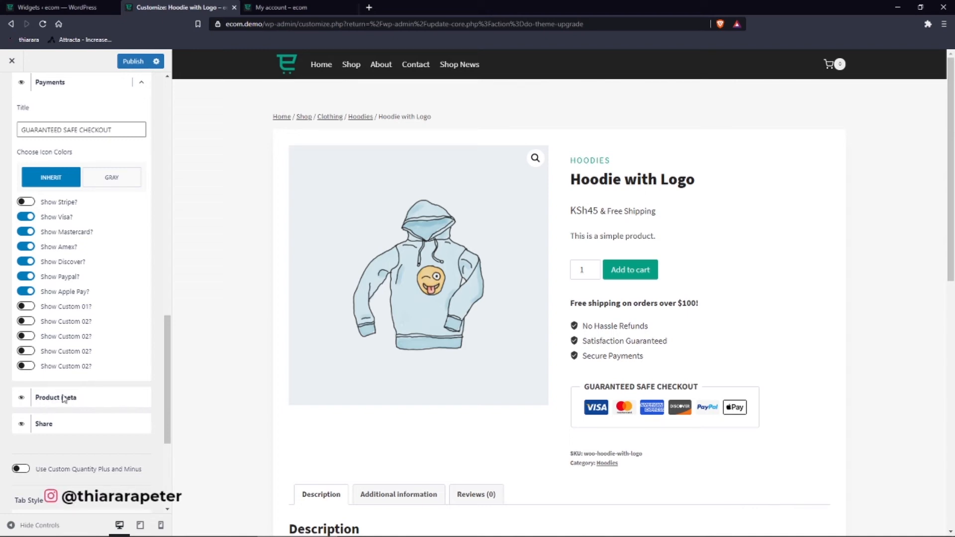
Hide the Product meta element and show it again to compare the SKU and category lines on the product page.
{"action": "left_click", "coordinate": [22, 399]}
{"action": "scroll", "coordinate": [89, 396], "scroll_direction": "down", "scroll_amount": 4}
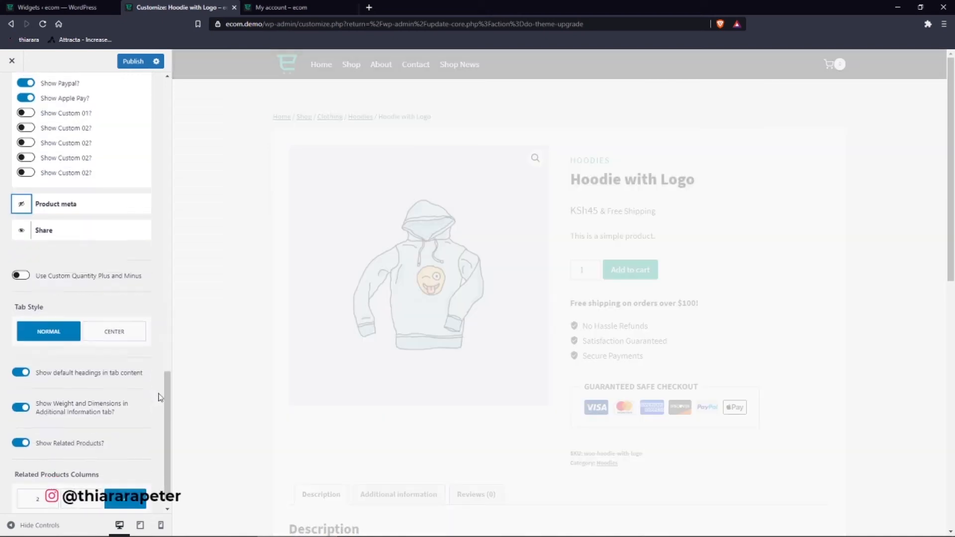
{"action": "scroll", "coordinate": [288, 412], "scroll_direction": "down", "scroll_amount": 3}
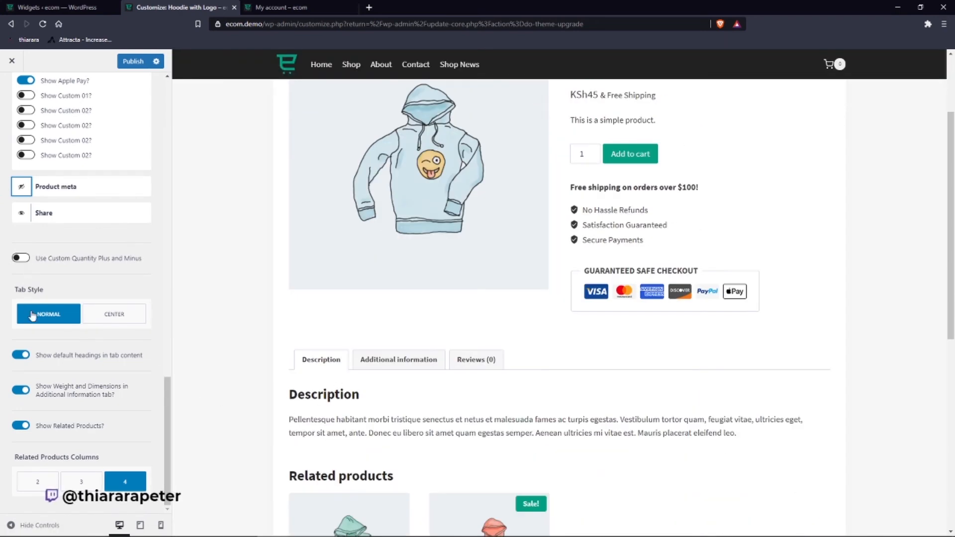
{"action": "left_click", "coordinate": [22, 189]}
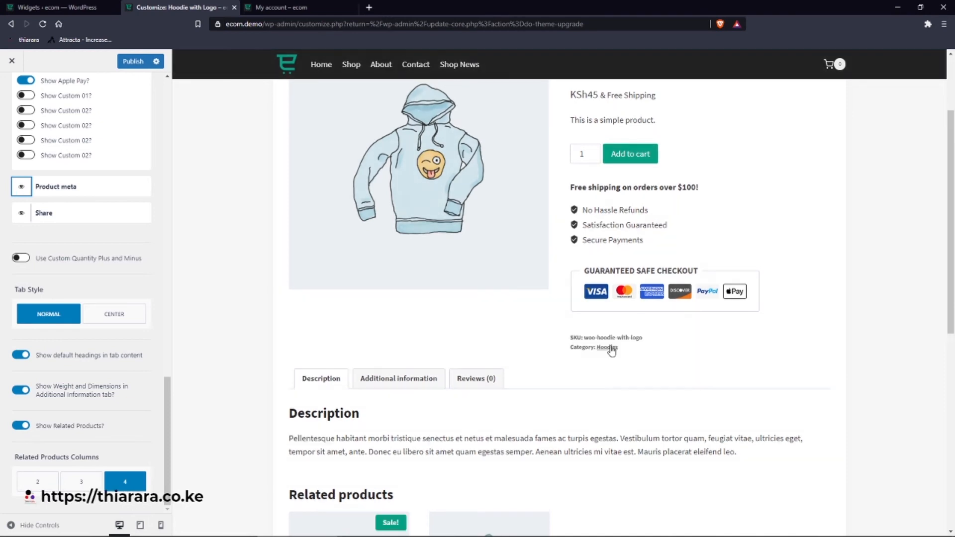
{"action": "left_click_drag", "start_coordinate": [632, 348], "coordinate": [569, 341]}
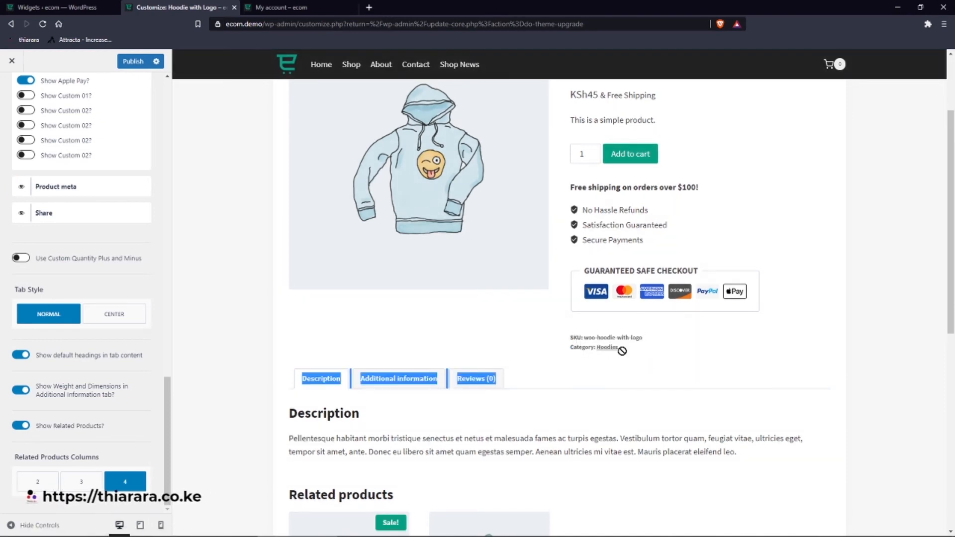
{"action": "left_click", "coordinate": [565, 339]}
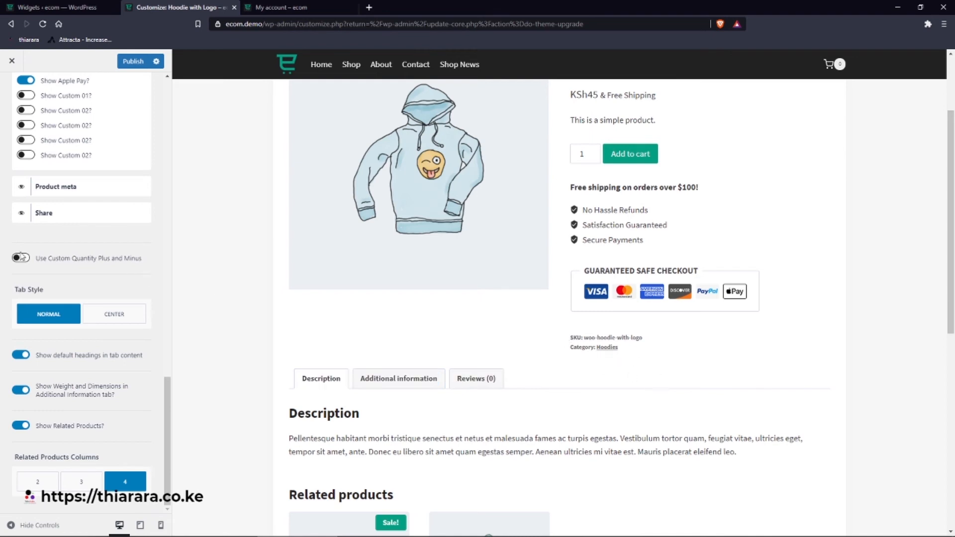
Hide the Product meta element and check the product page preview down to the related products.
{"action": "scroll", "coordinate": [33, 178], "scroll_direction": "up", "scroll_amount": 3}
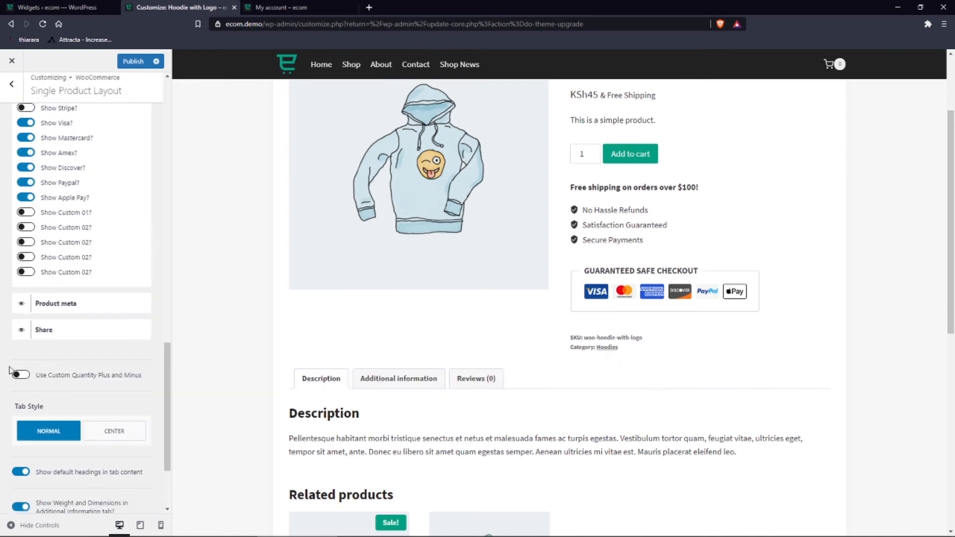
{"action": "left_click", "coordinate": [21, 303]}
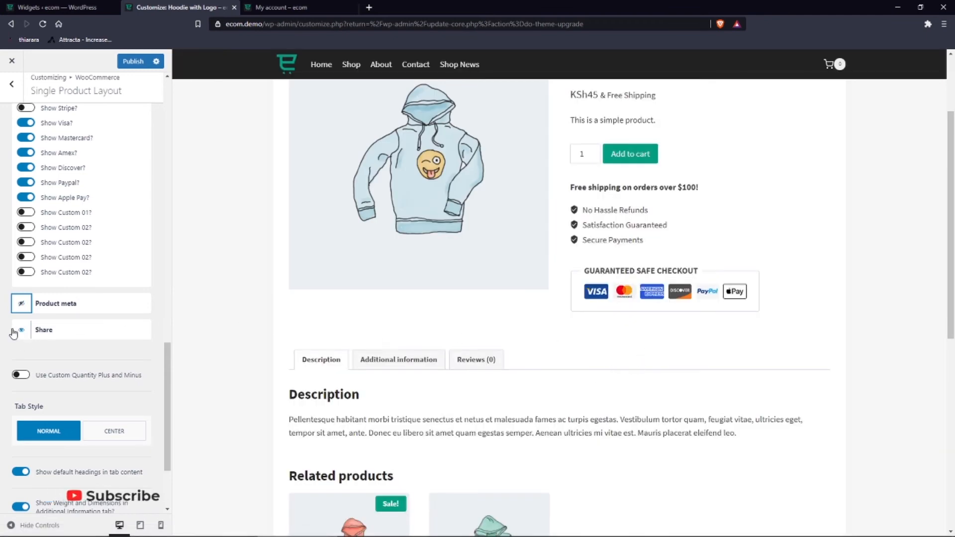
{"action": "scroll", "coordinate": [458, 358], "scroll_direction": "down", "scroll_amount": 2}
{"action": "scroll", "coordinate": [355, 367], "scroll_direction": "down", "scroll_amount": 2}
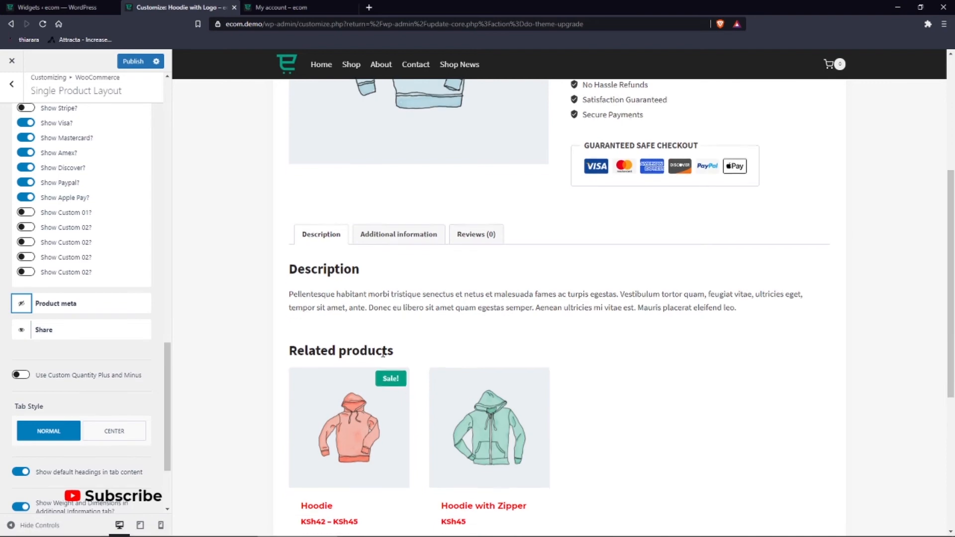
{"action": "scroll", "coordinate": [581, 367], "scroll_direction": "up", "scroll_amount": 4}
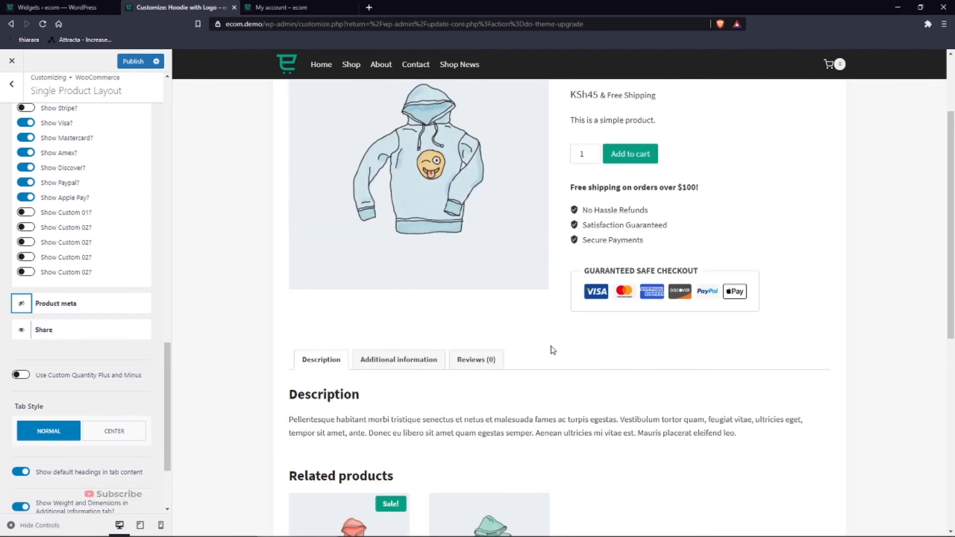
{"action": "scroll", "coordinate": [490, 357], "scroll_direction": "down", "scroll_amount": 2}
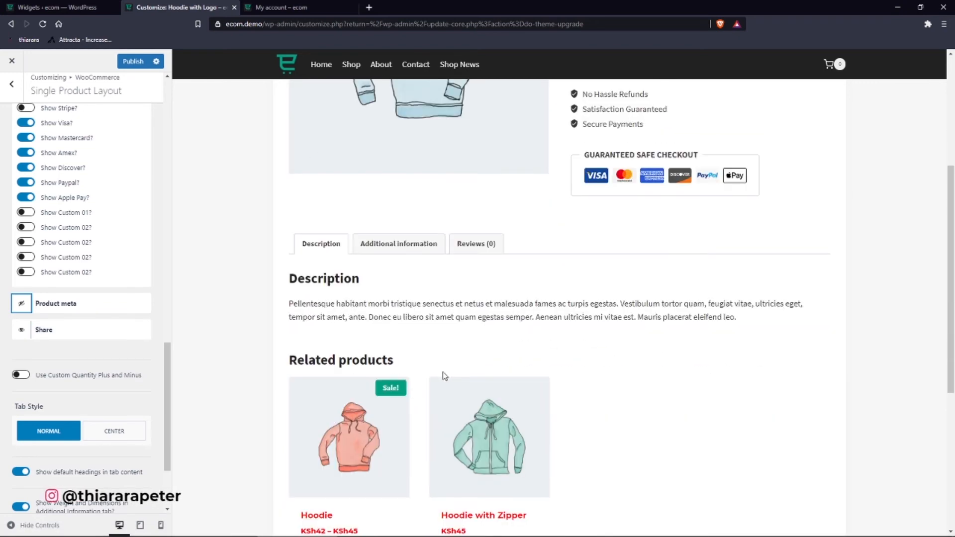
{"action": "scroll", "coordinate": [547, 296], "scroll_direction": "up", "scroll_amount": 4}
{"action": "scroll", "coordinate": [398, 279], "scroll_direction": "down", "scroll_amount": 2}
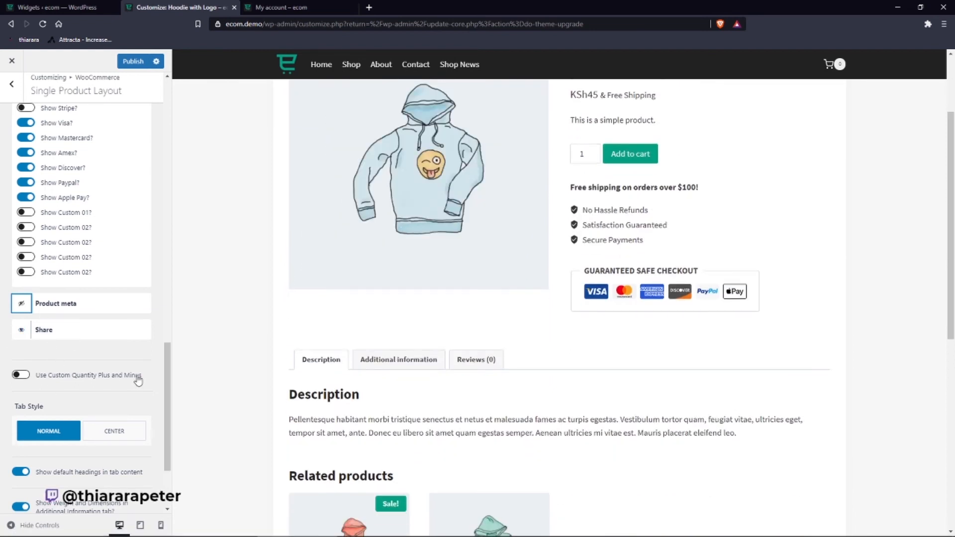
{"action": "scroll", "coordinate": [214, 362], "scroll_direction": "down", "scroll_amount": 2}
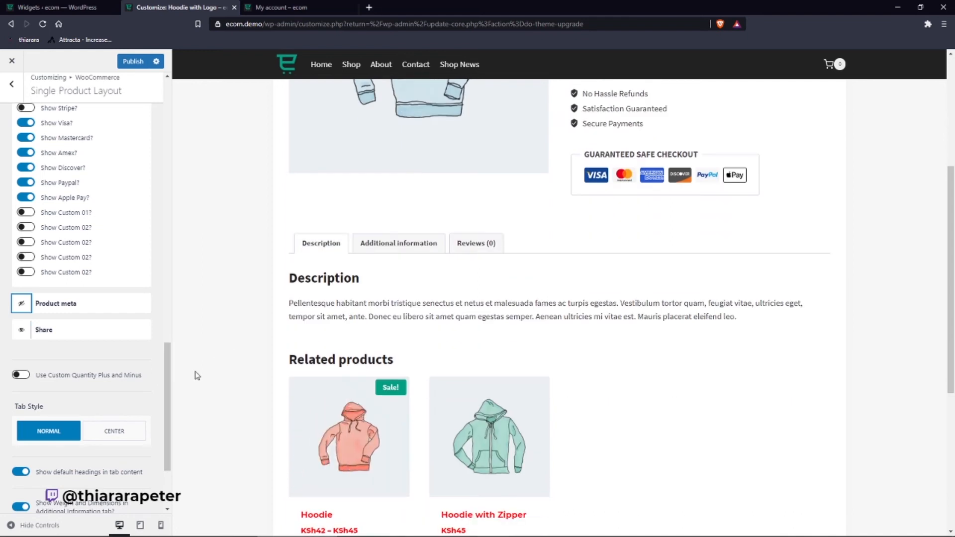
Turn on custom quantity plus and minus controls and try them on the product page preview.
{"action": "left_click", "coordinate": [25, 377]}
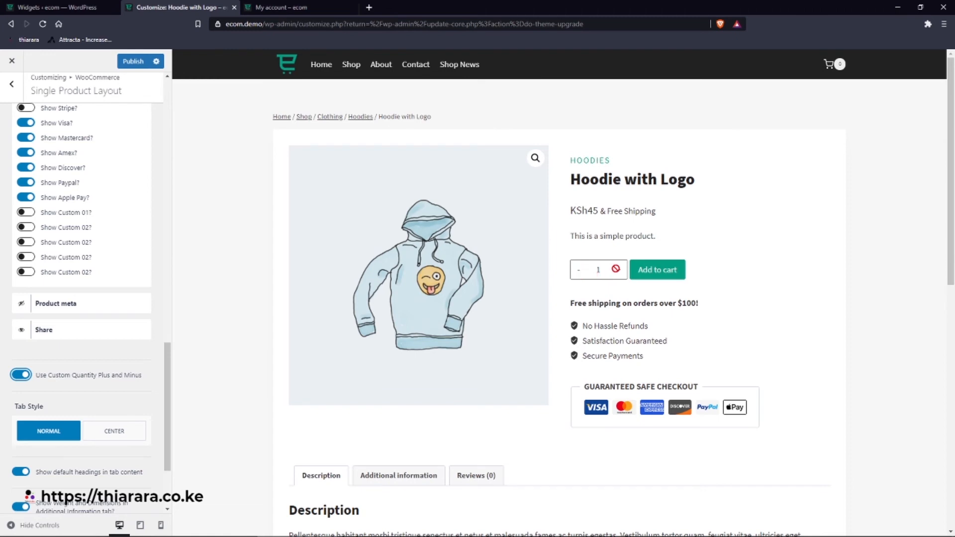
{"action": "left_click", "coordinate": [617, 270]}
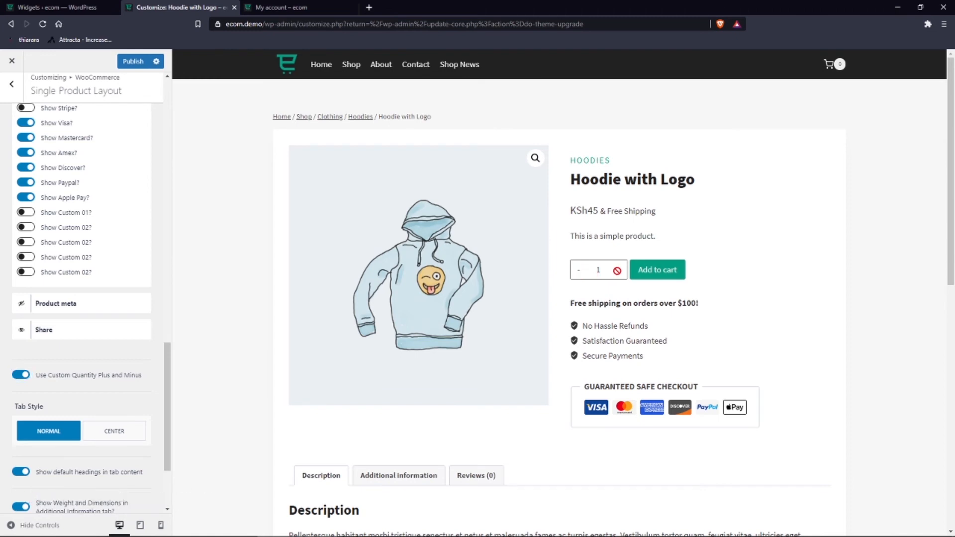
{"action": "left_click", "coordinate": [578, 272]}
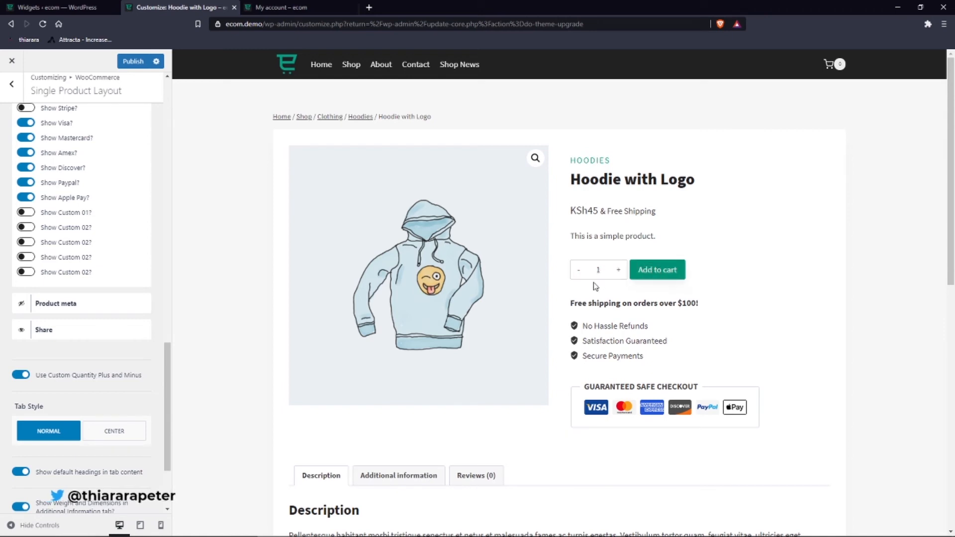
Try the Center tab style and hiding the default tab content headings, restoring the Normal style and the headings.
{"action": "scroll", "coordinate": [27, 443], "scroll_direction": "down", "scroll_amount": 3}
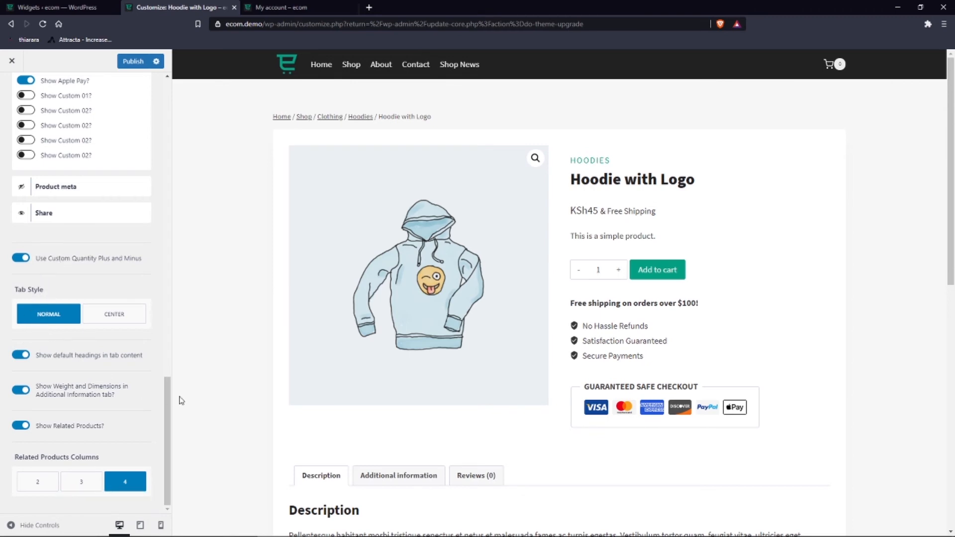
{"action": "scroll", "coordinate": [366, 437], "scroll_direction": "down", "scroll_amount": 3}
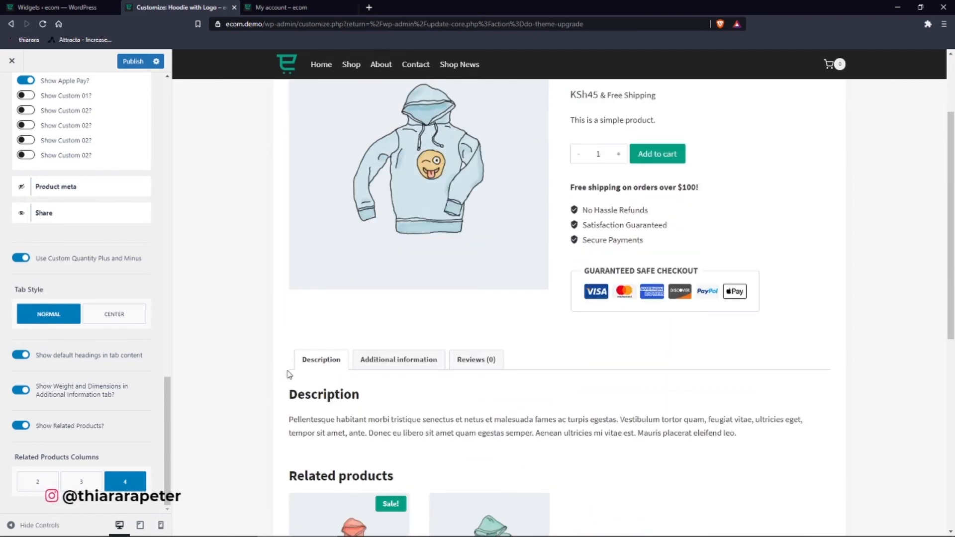
{"action": "left_click", "coordinate": [110, 318]}
{"action": "left_click", "coordinate": [48, 315]}
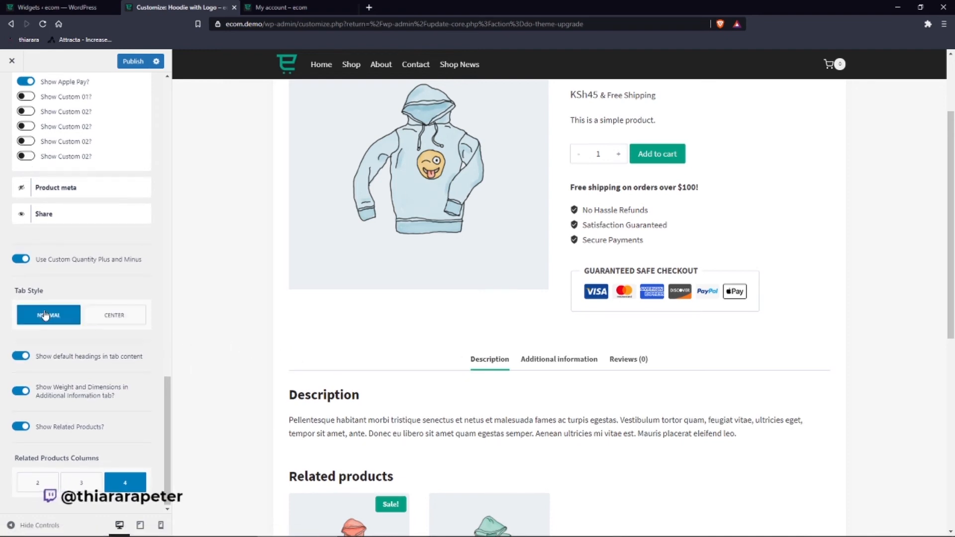
{"action": "left_click", "coordinate": [127, 325]}
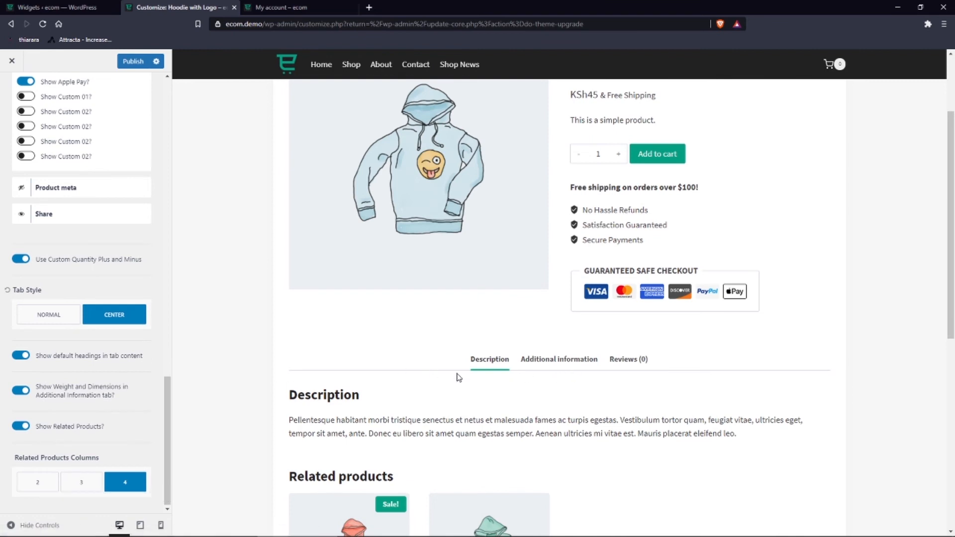
{"action": "left_click", "coordinate": [49, 315]}
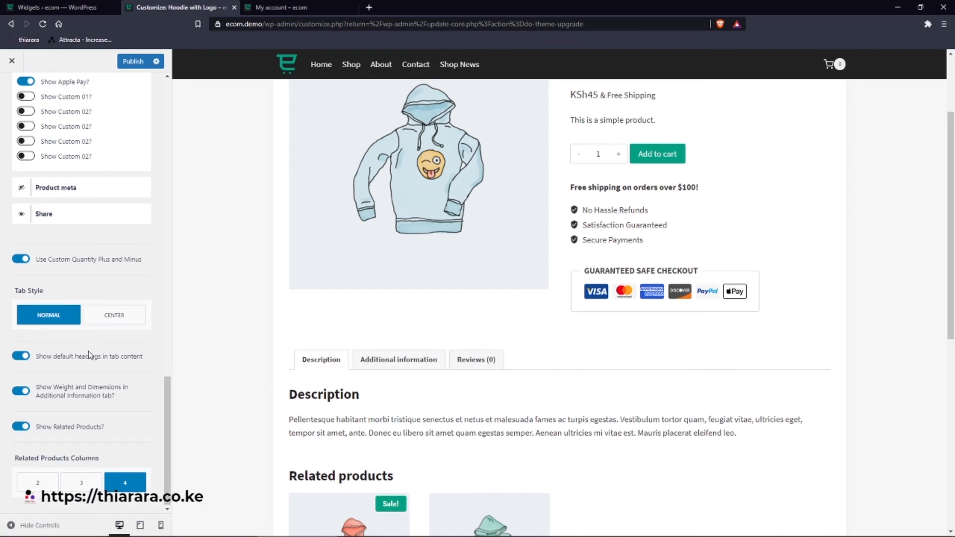
{"action": "left_click", "coordinate": [22, 356]}
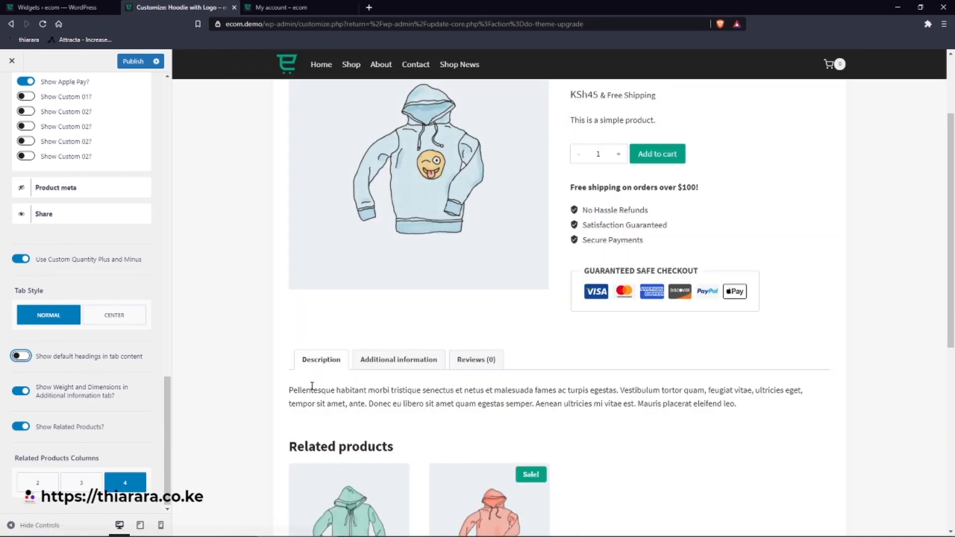
{"action": "left_click", "coordinate": [21, 356]}
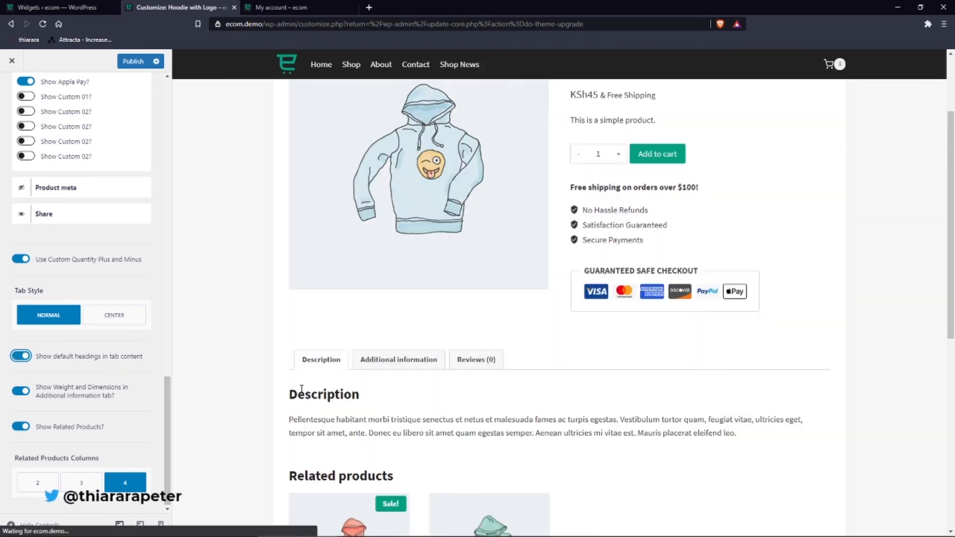
Set the Related Products Columns to 3 and publish the single product layout changes.
{"action": "scroll", "coordinate": [320, 393], "scroll_direction": "down", "scroll_amount": 3}
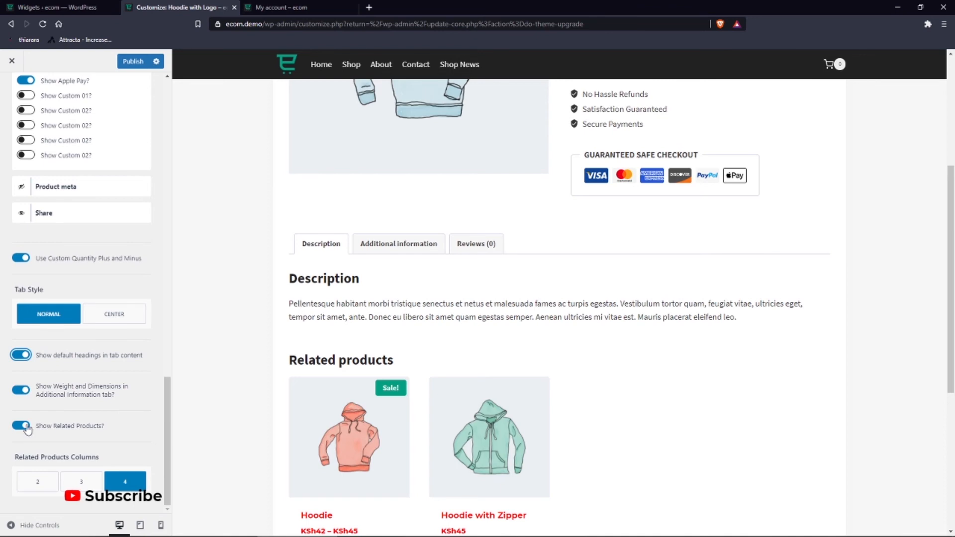
{"action": "scroll", "coordinate": [357, 374], "scroll_direction": "down", "scroll_amount": 2}
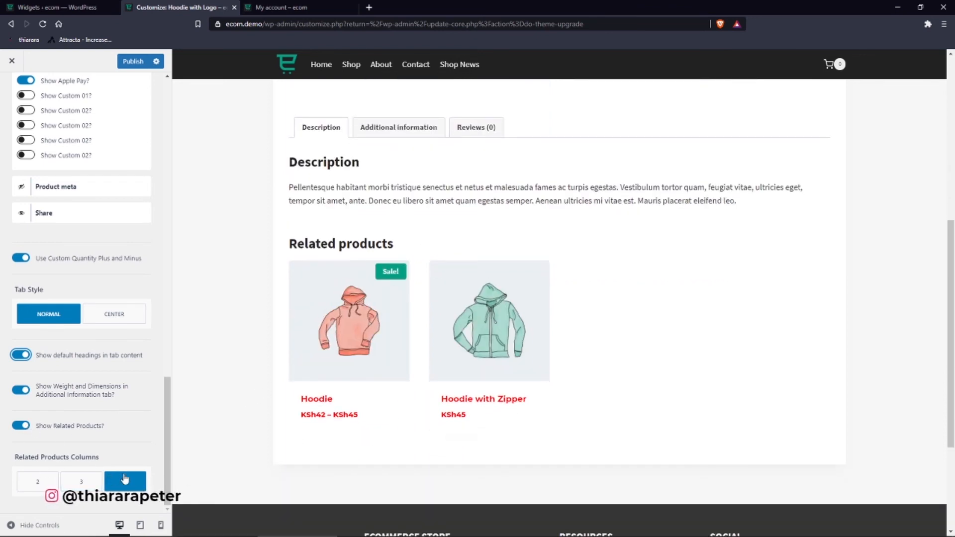
{"action": "left_click", "coordinate": [65, 483]}
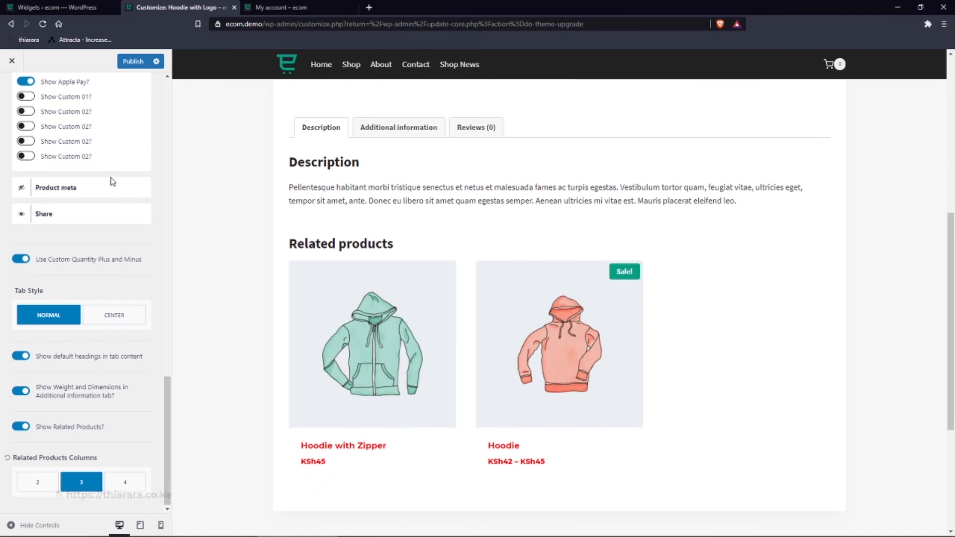
{"action": "left_click", "coordinate": [132, 63]}
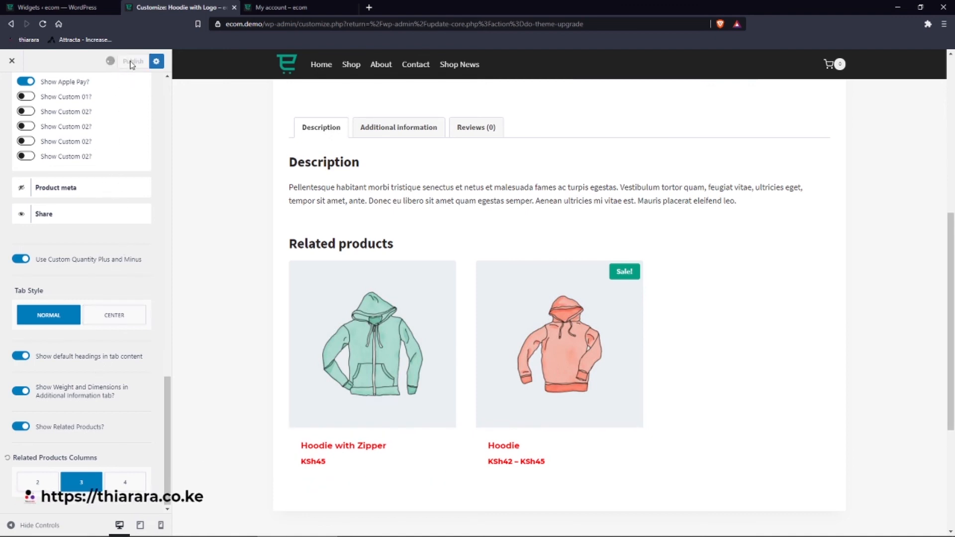
Review the WooCommerce Product Images settings for image widths and thumbnail cropping against the shop page preview.
{"action": "scroll", "coordinate": [15, 89], "scroll_direction": "up", "scroll_amount": 10}
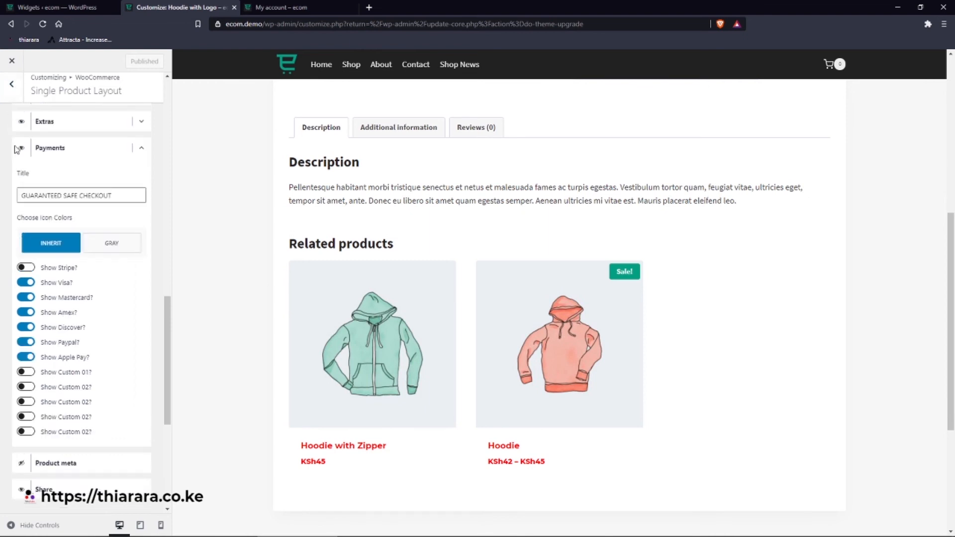
{"action": "left_click", "coordinate": [13, 86]}
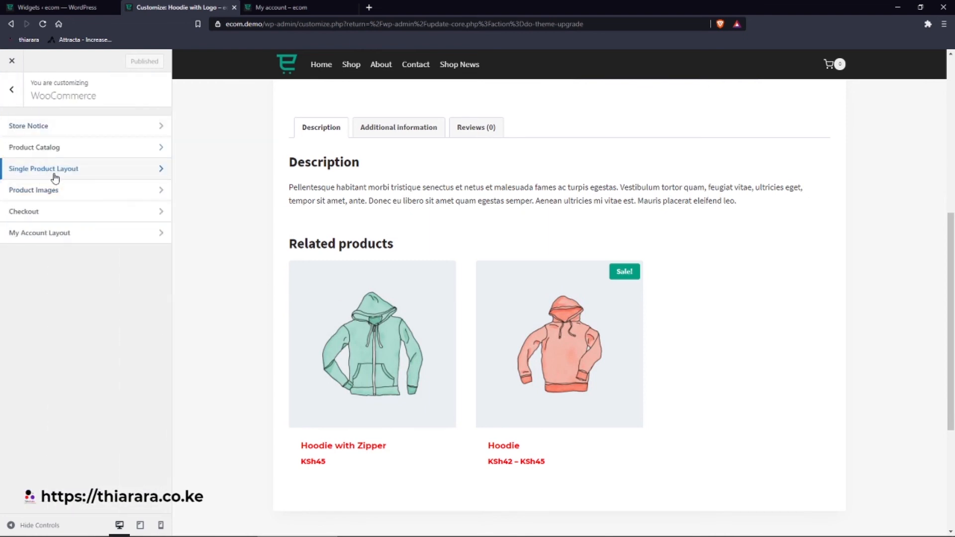
{"action": "left_click", "coordinate": [53, 193]}
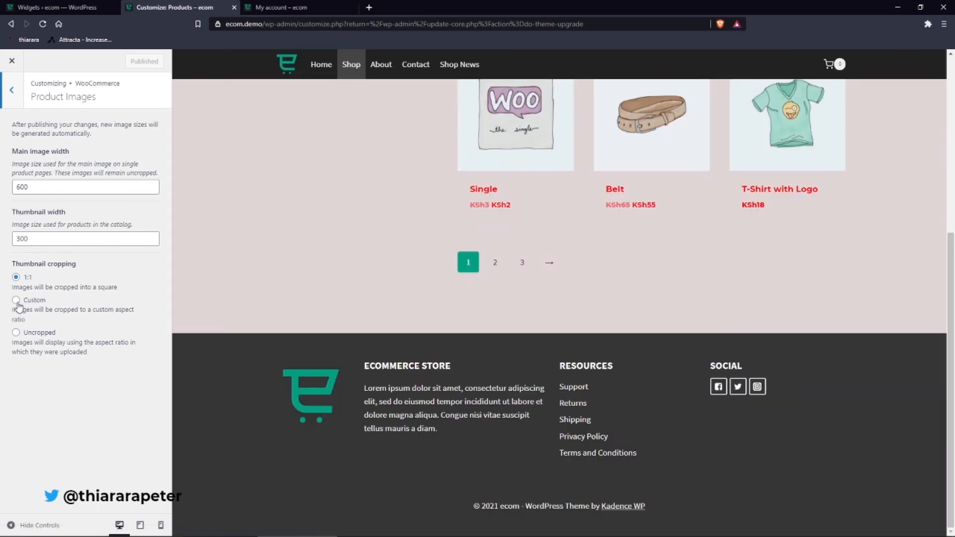
{"action": "scroll", "coordinate": [430, 207], "scroll_direction": "up", "scroll_amount": 5}
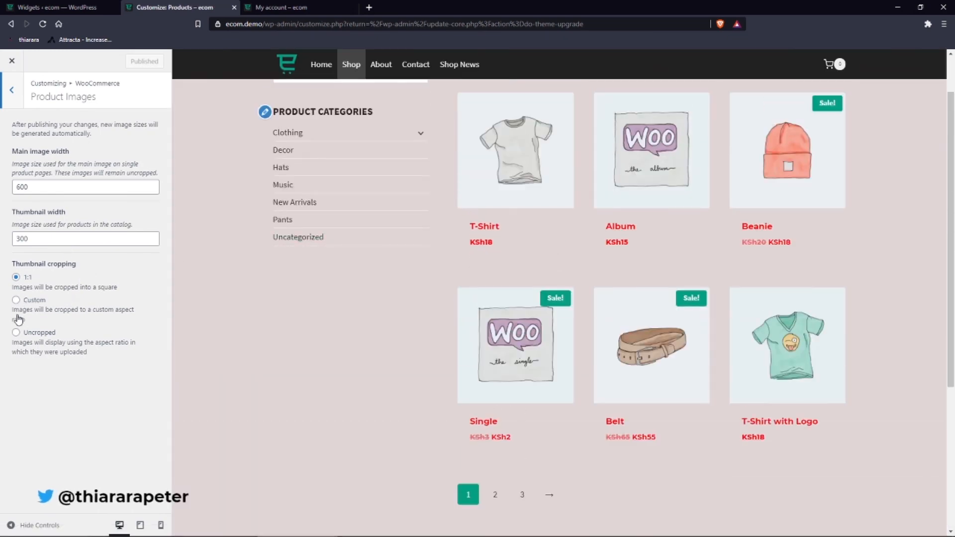
{"action": "left_click", "coordinate": [14, 97]}
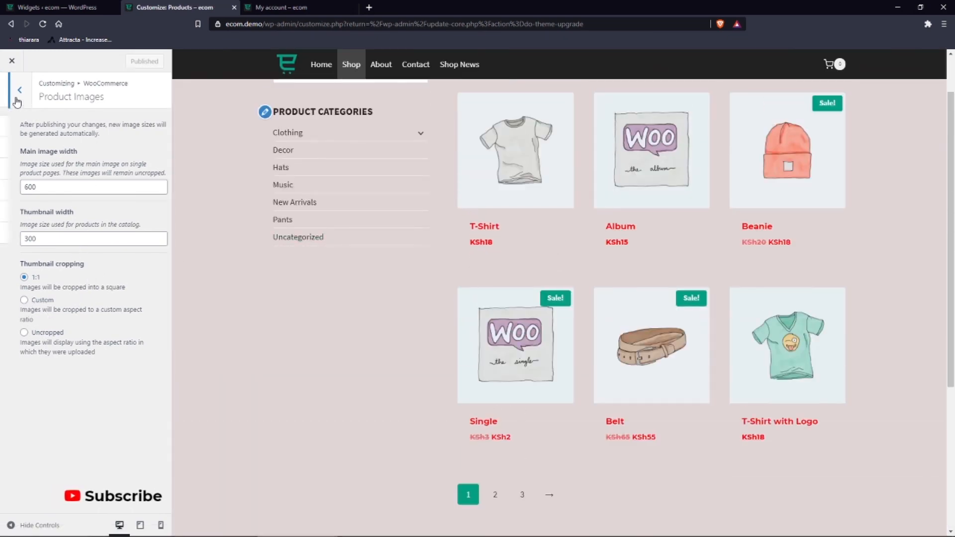
Open the WooCommerce Checkout settings and try the Company name field as Optional before returning it to Hidden.
{"action": "left_click", "coordinate": [50, 214]}
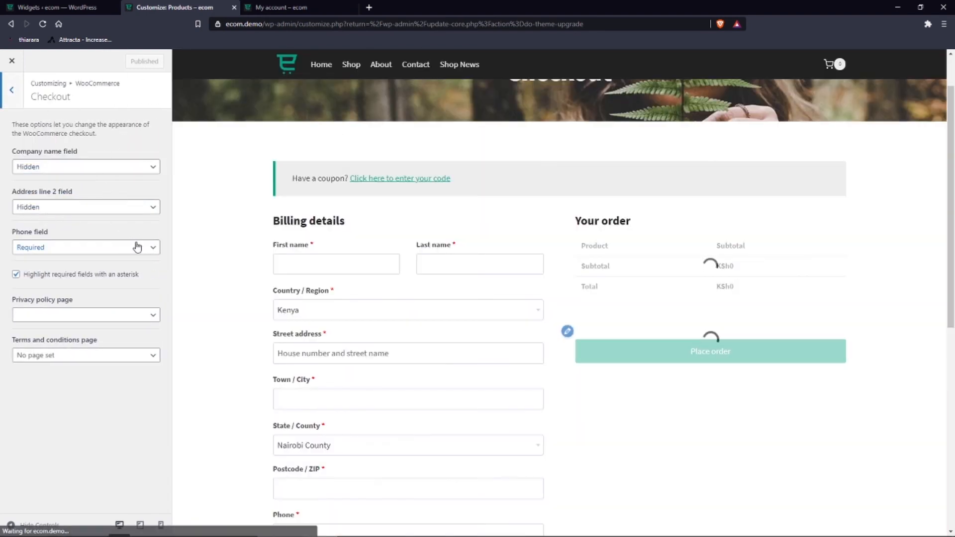
{"action": "scroll", "coordinate": [550, 303], "scroll_direction": "down", "scroll_amount": 3}
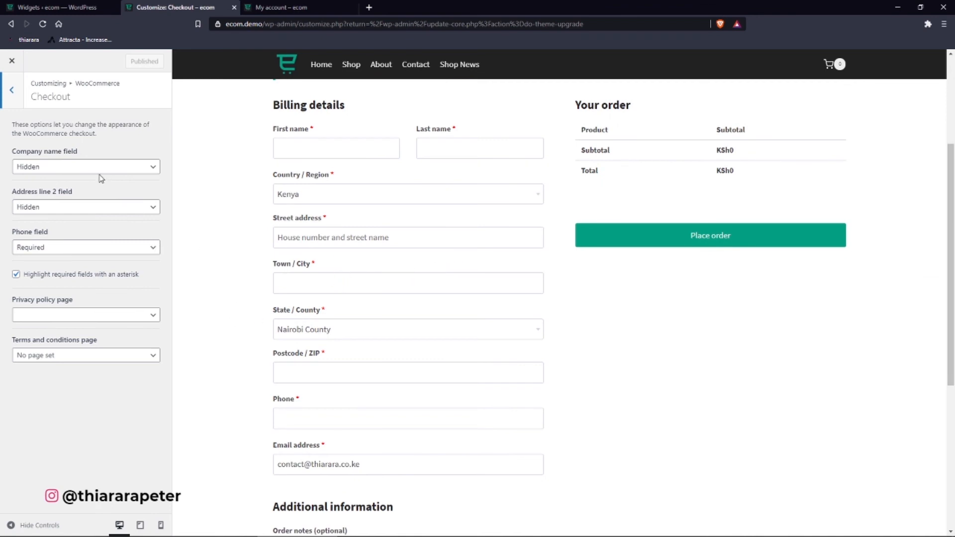
{"action": "left_click", "coordinate": [129, 167]}
{"action": "left_click", "coordinate": [98, 190]}
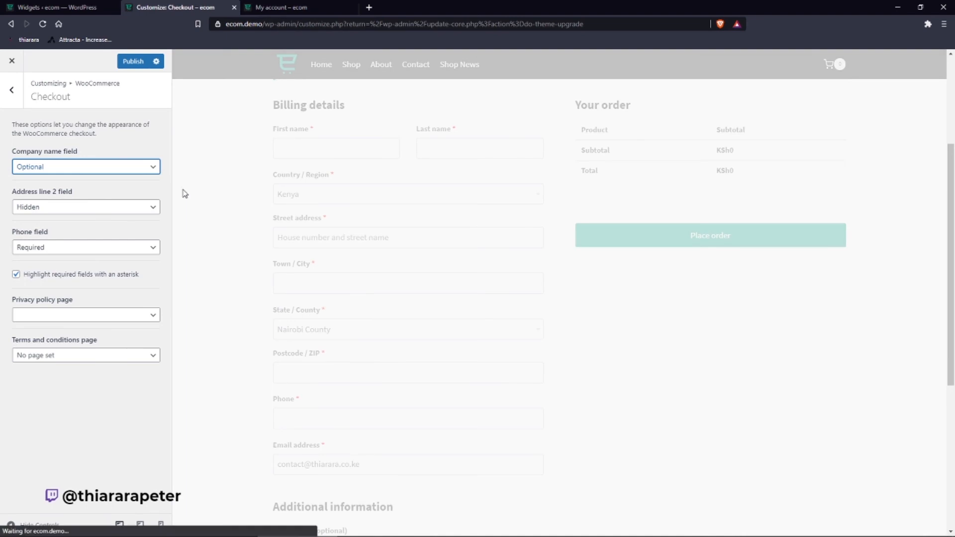
{"action": "left_click", "coordinate": [116, 166]}
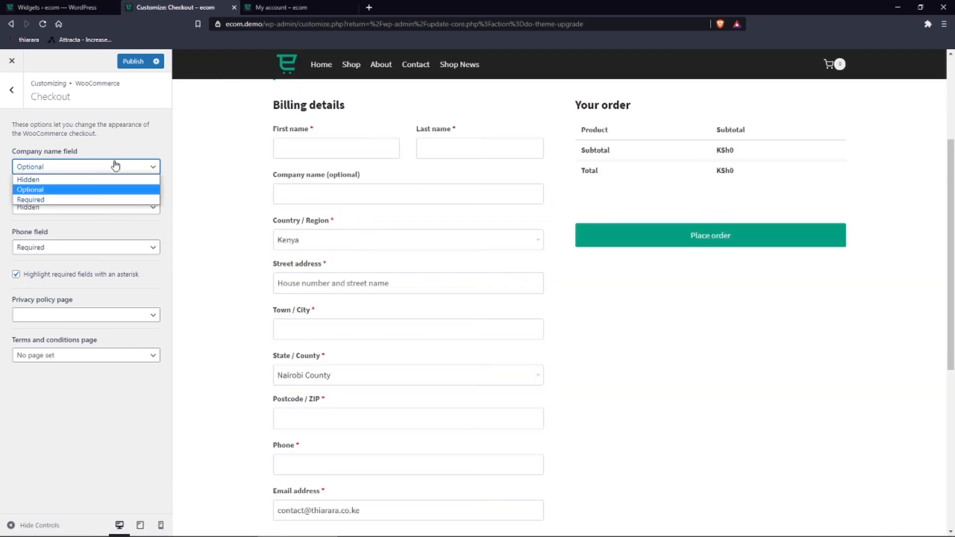
{"action": "left_click", "coordinate": [94, 179]}
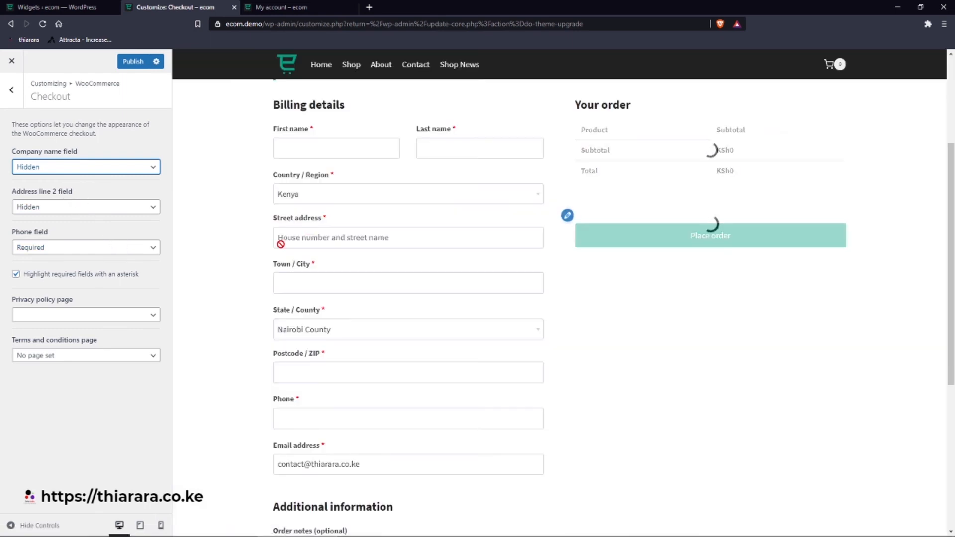
Try the Address line 2 field as Optional on the checkout form and set it back to Hidden.
{"action": "left_click", "coordinate": [132, 209]}
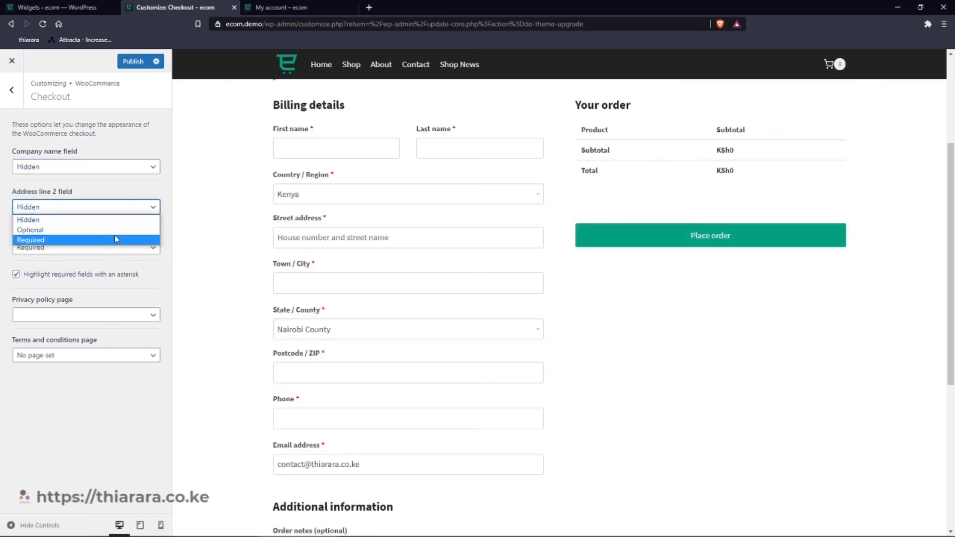
{"action": "left_click", "coordinate": [117, 231]}
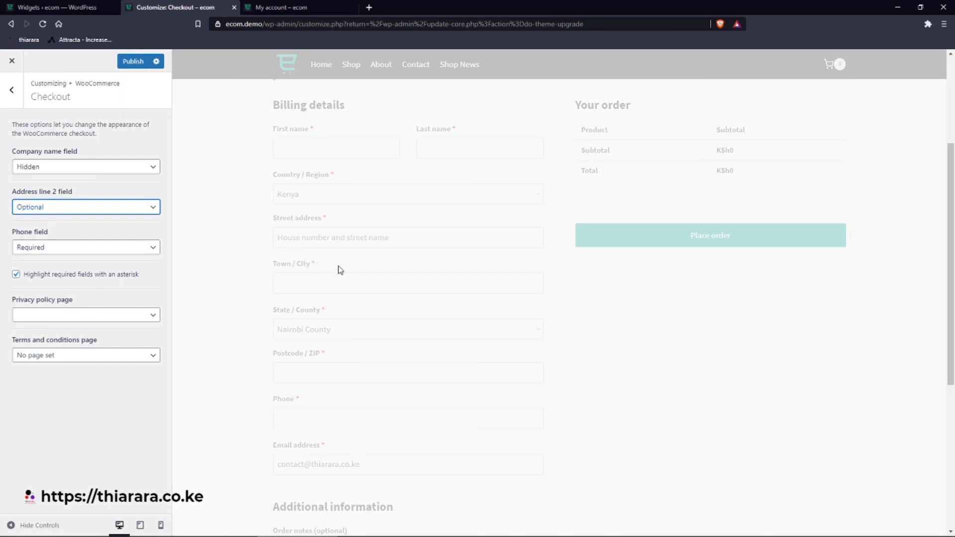
{"action": "left_click", "coordinate": [75, 208]}
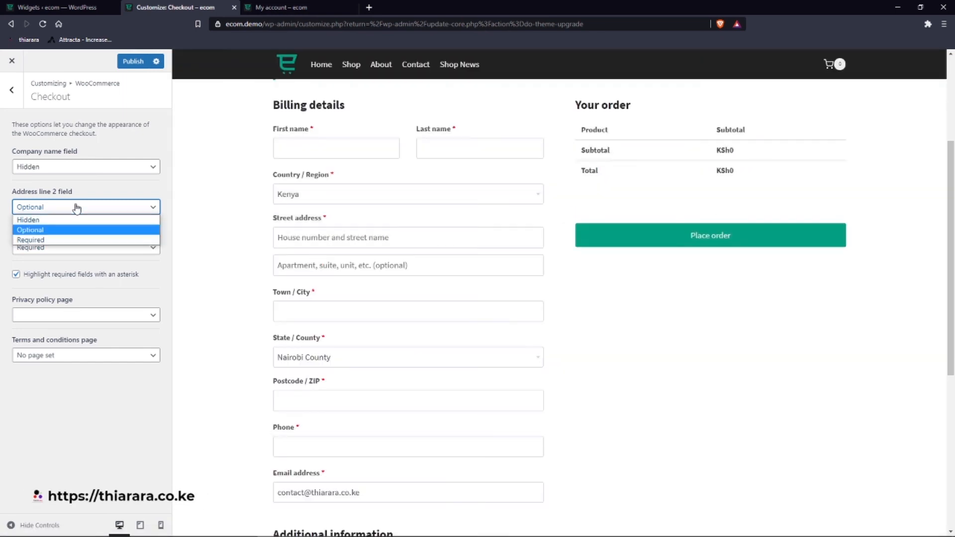
{"action": "left_click", "coordinate": [71, 219]}
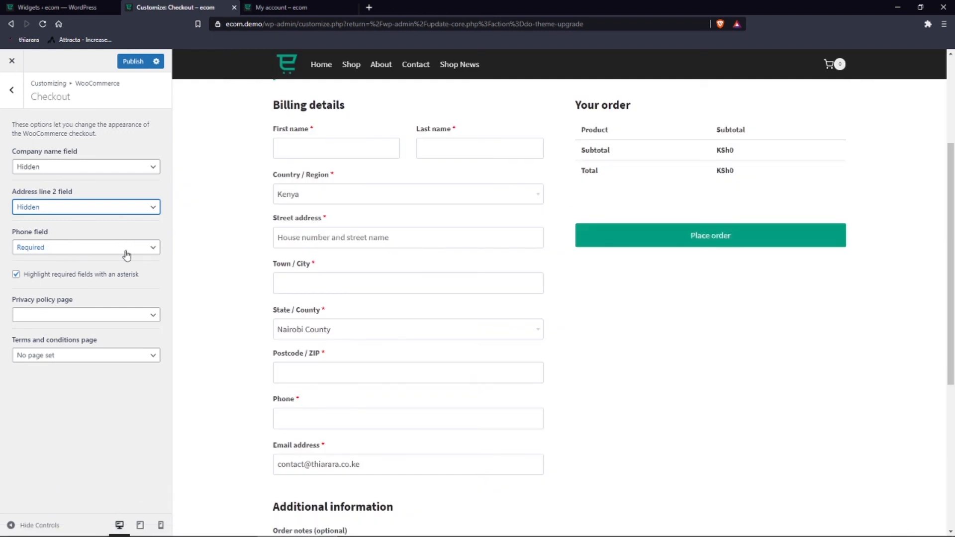
Try hiding the Phone field on the checkout form and set it back to Required.
{"action": "left_click", "coordinate": [85, 248]}
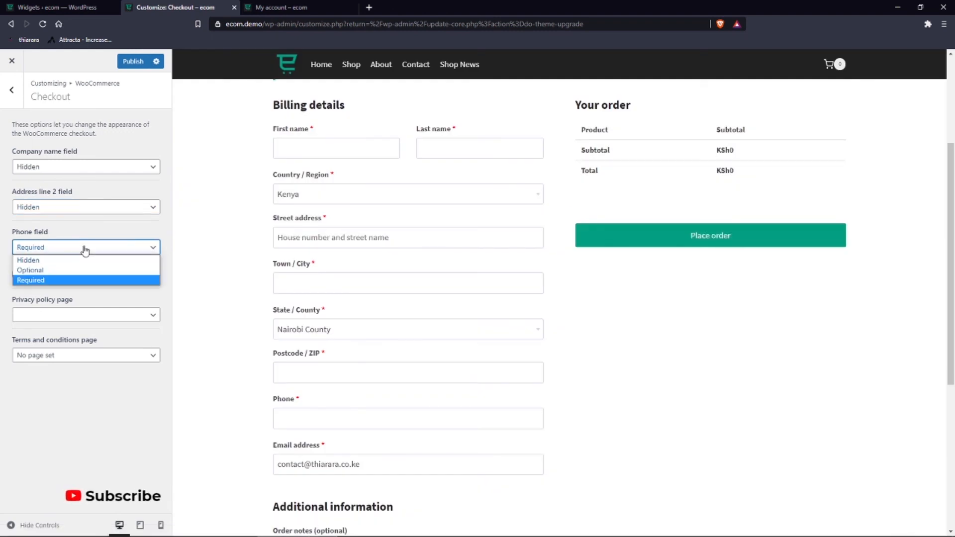
{"action": "left_click", "coordinate": [60, 261]}
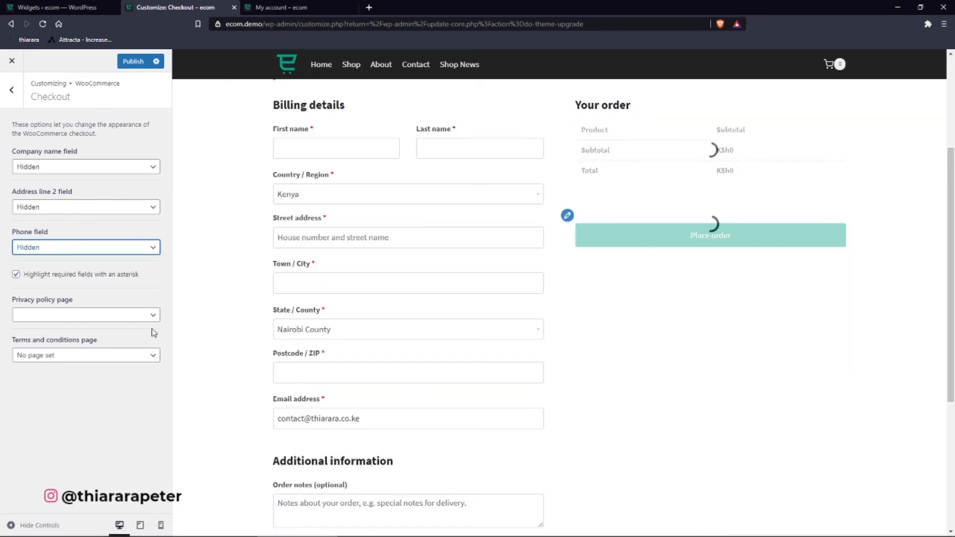
{"action": "left_click", "coordinate": [66, 254]}
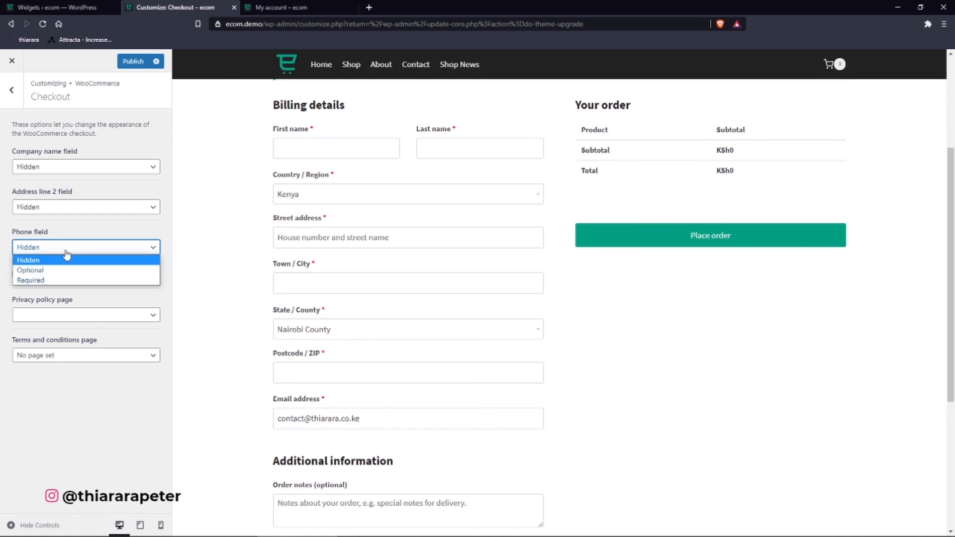
{"action": "left_click", "coordinate": [49, 281]}
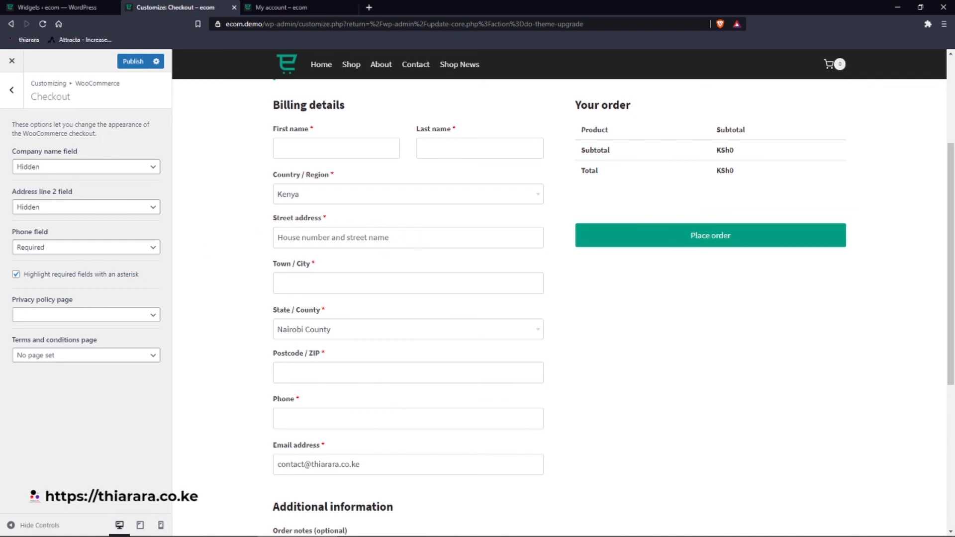
Turn the asterisk highlighting of required fields off and on again, and check the Terms and conditions page choices.
{"action": "left_click", "coordinate": [19, 279]}
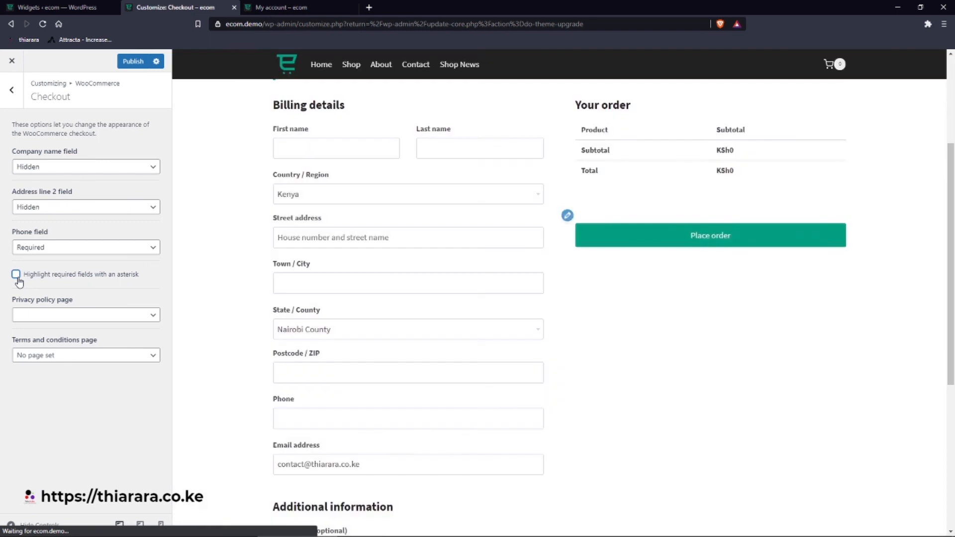
{"action": "left_click", "coordinate": [22, 279]}
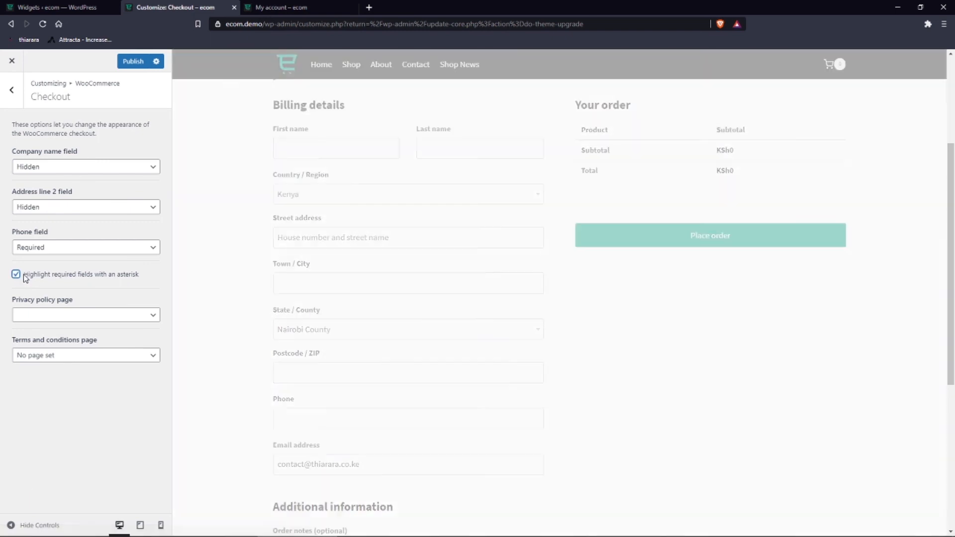
{"action": "left_click", "coordinate": [101, 356]}
{"action": "left_click", "coordinate": [101, 356]}
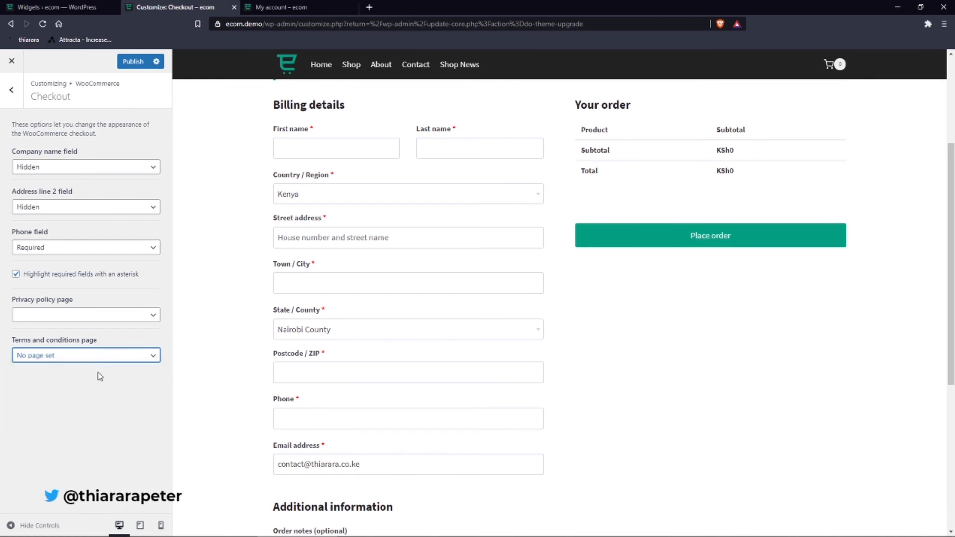
Publish the Checkout settings and open the WooCommerce My Account Layout settings.
{"action": "left_click", "coordinate": [133, 61]}
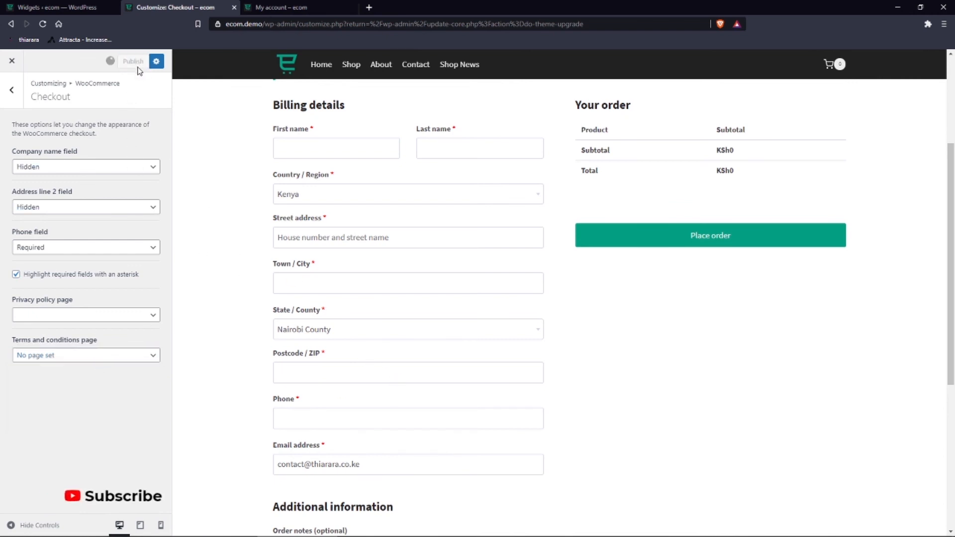
{"action": "left_click", "coordinate": [12, 90]}
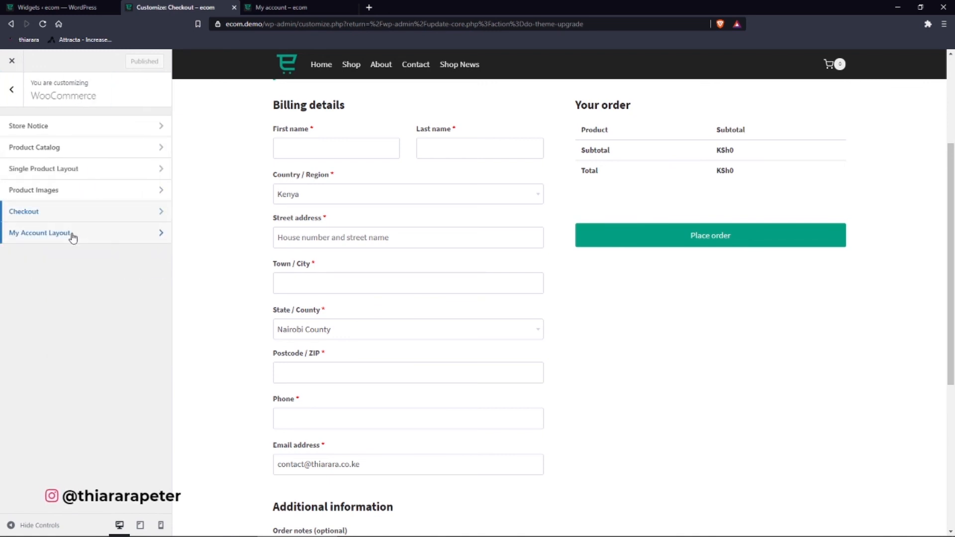
{"action": "left_click", "coordinate": [73, 238]}
Try the My Account navigation layout as Left, publish it and compare the live My account page before and after.
{"action": "left_click", "coordinate": [301, 6]}
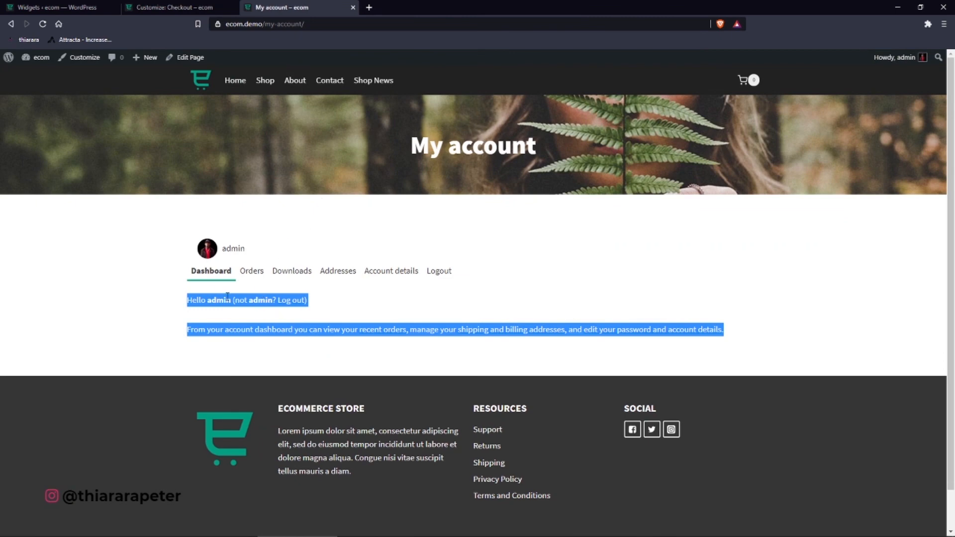
{"action": "left_click", "coordinate": [60, 7]}
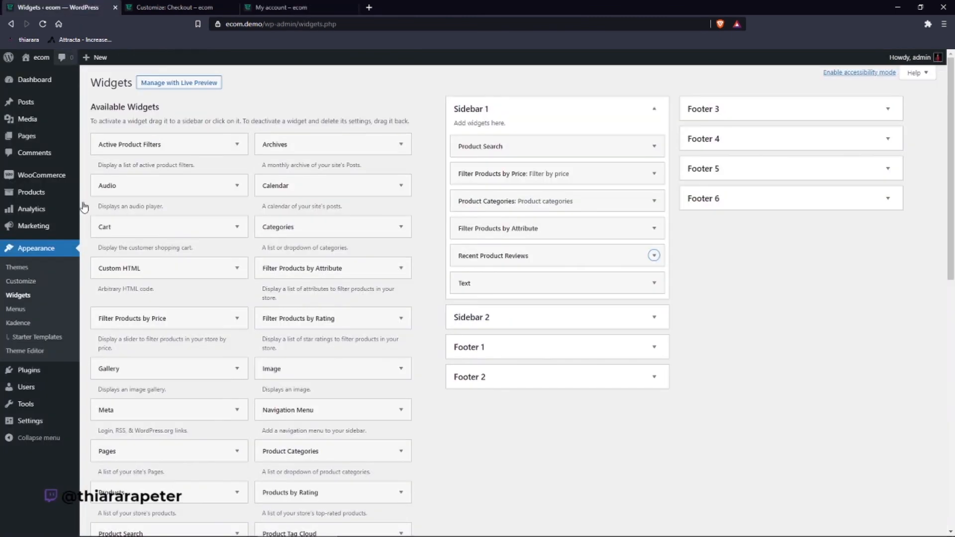
{"action": "left_click", "coordinate": [174, 7]}
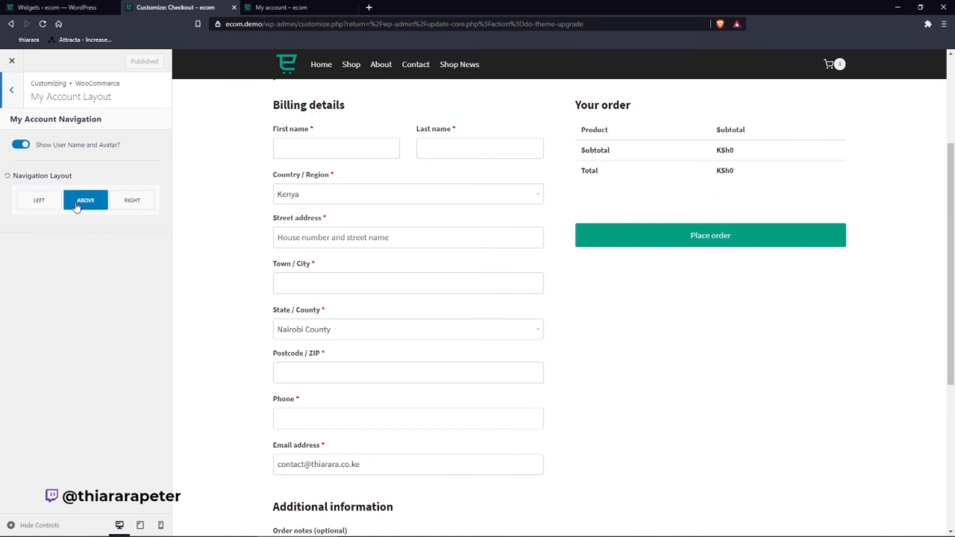
{"action": "left_click", "coordinate": [41, 205]}
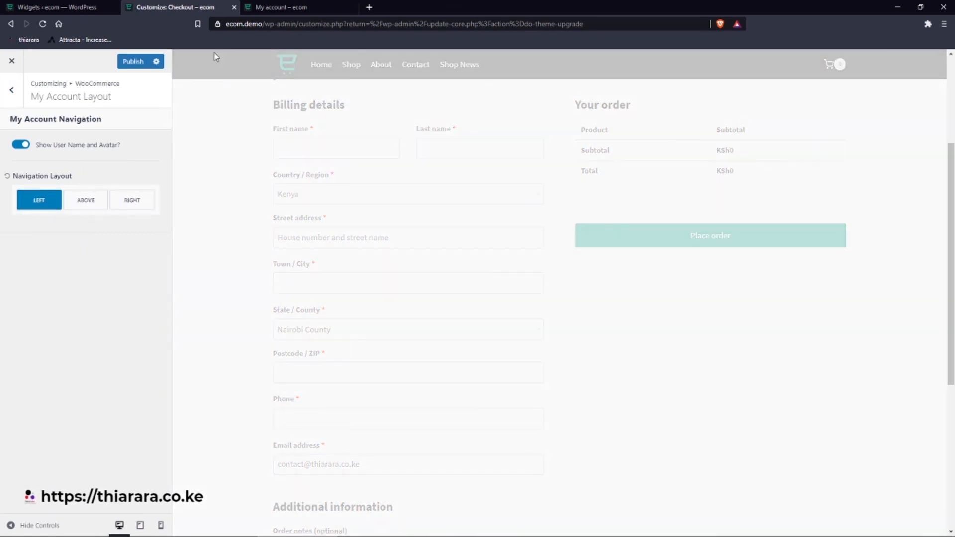
{"action": "left_click", "coordinate": [281, 7]}
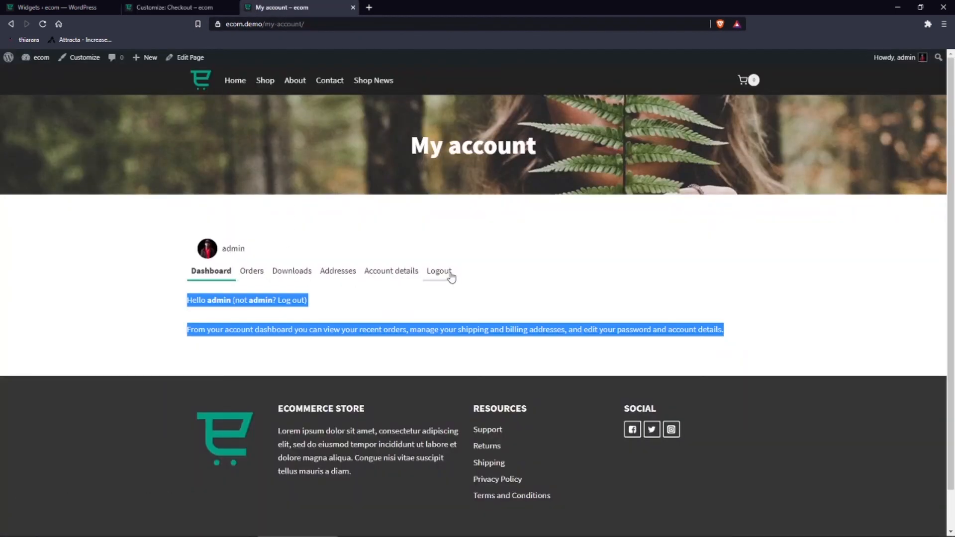
{"action": "left_click", "coordinate": [171, 7]}
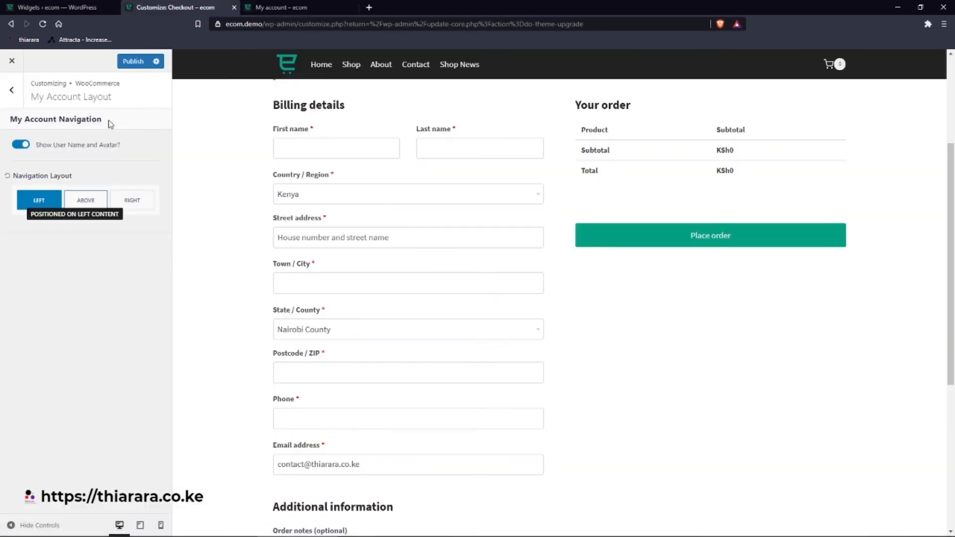
{"action": "left_click", "coordinate": [285, 8]}
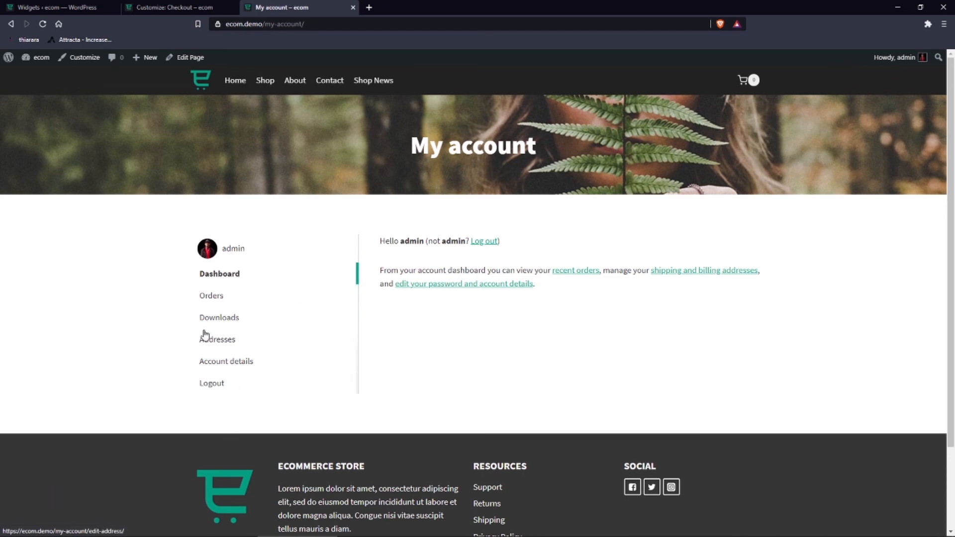
Set the My Account navigation layout back to Above, publish it and reload the live My account page.
{"action": "left_click", "coordinate": [152, 7]}
{"action": "left_click", "coordinate": [93, 199]}
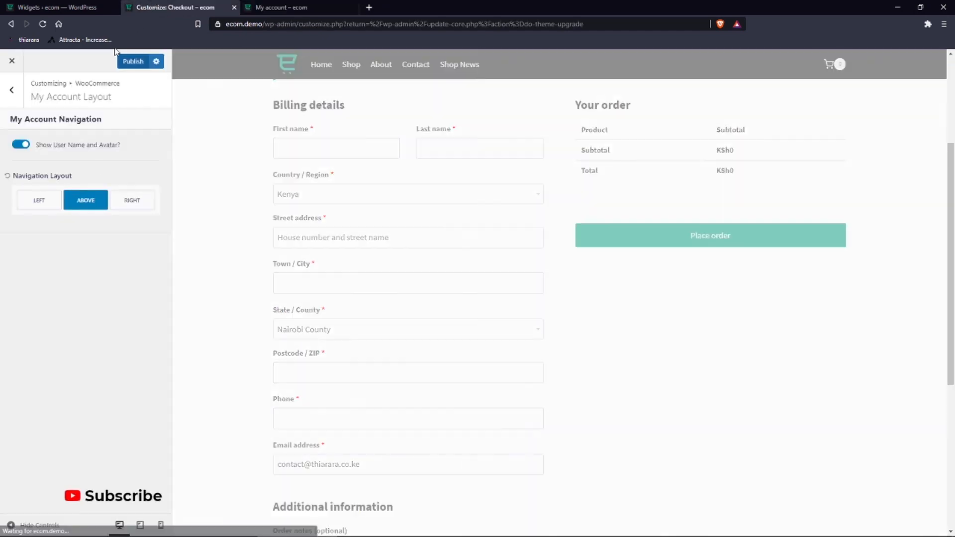
{"action": "left_click", "coordinate": [139, 63]}
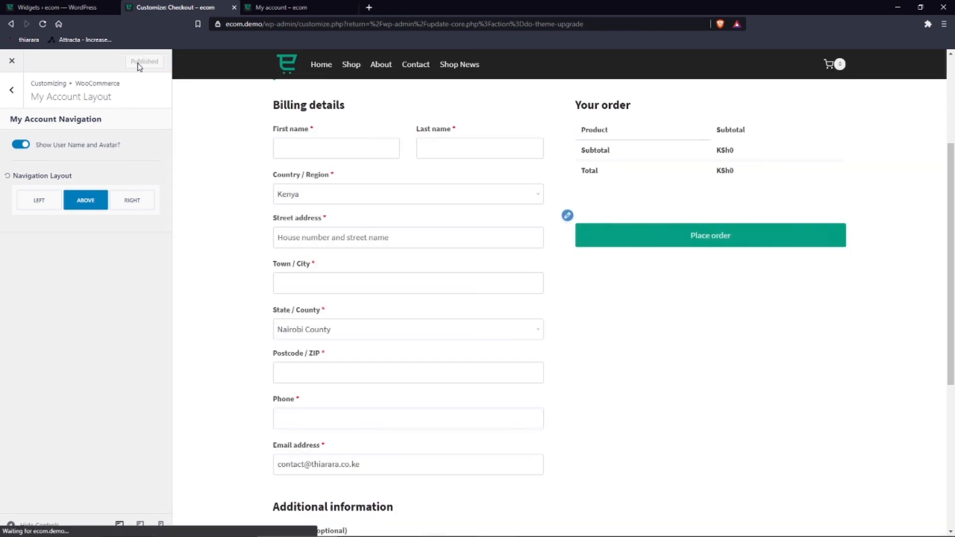
{"action": "left_click", "coordinate": [281, 7]}
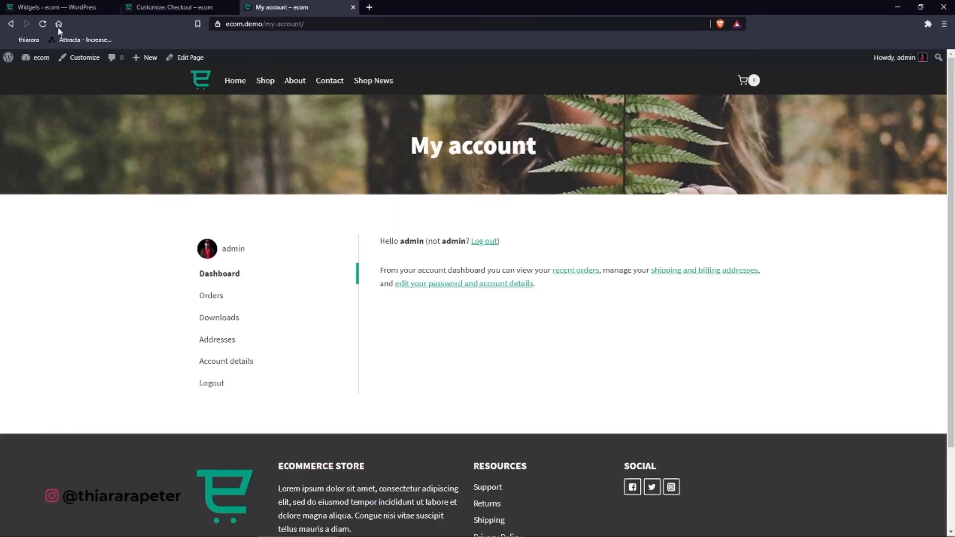
{"action": "left_click", "coordinate": [43, 24]}
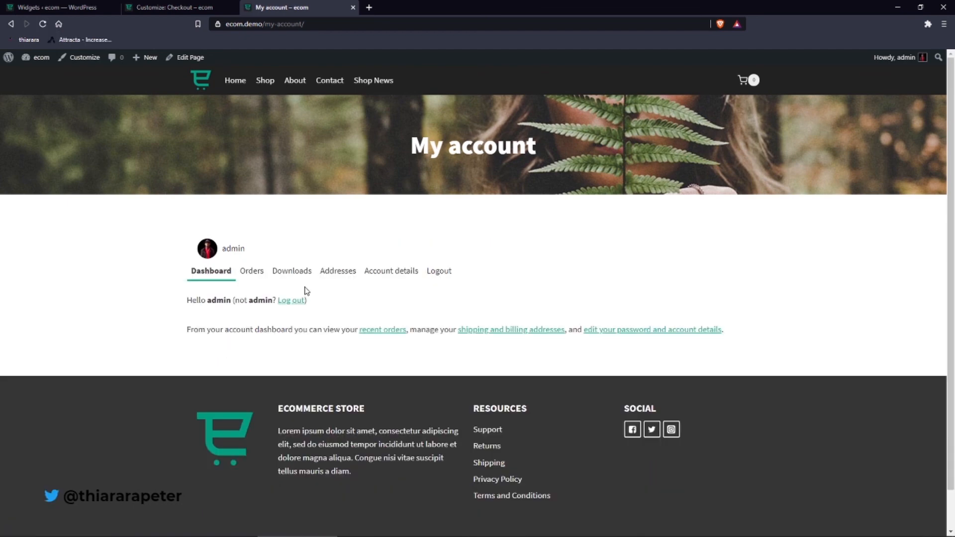